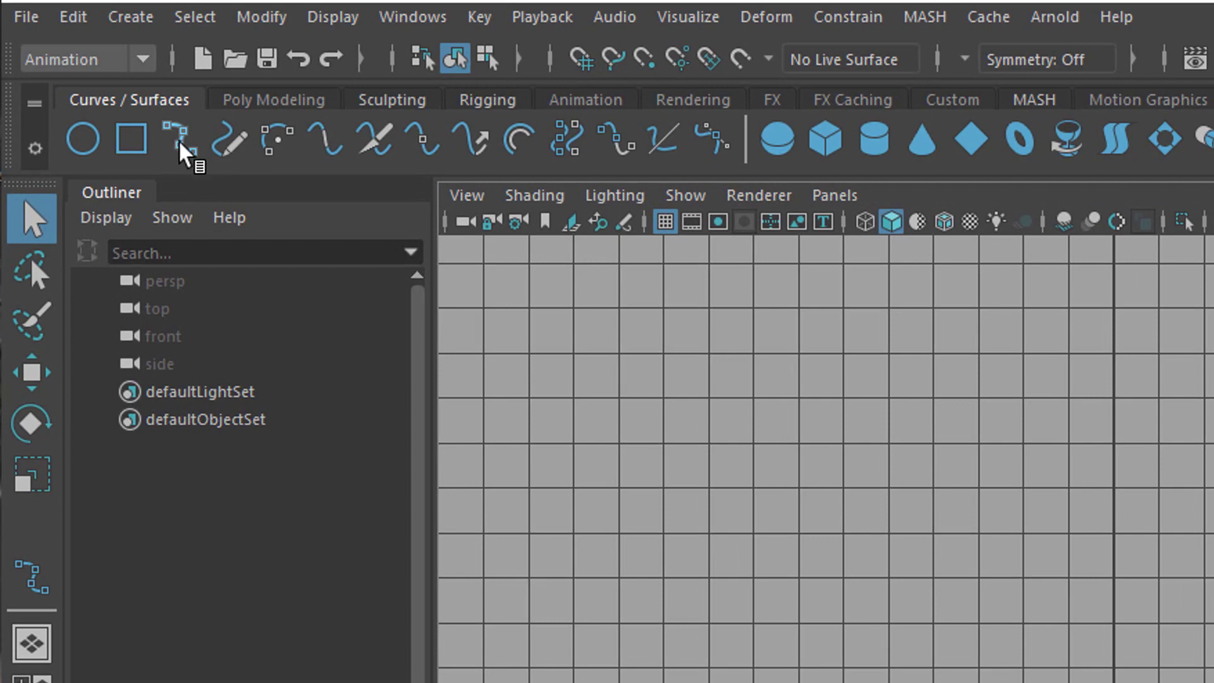
Step: Draw a seven-point EP curve as a vase half-profile, starting near the origin and rising upward, and return to the perspective view
{"action": "left_click", "coordinate": [182, 141]}
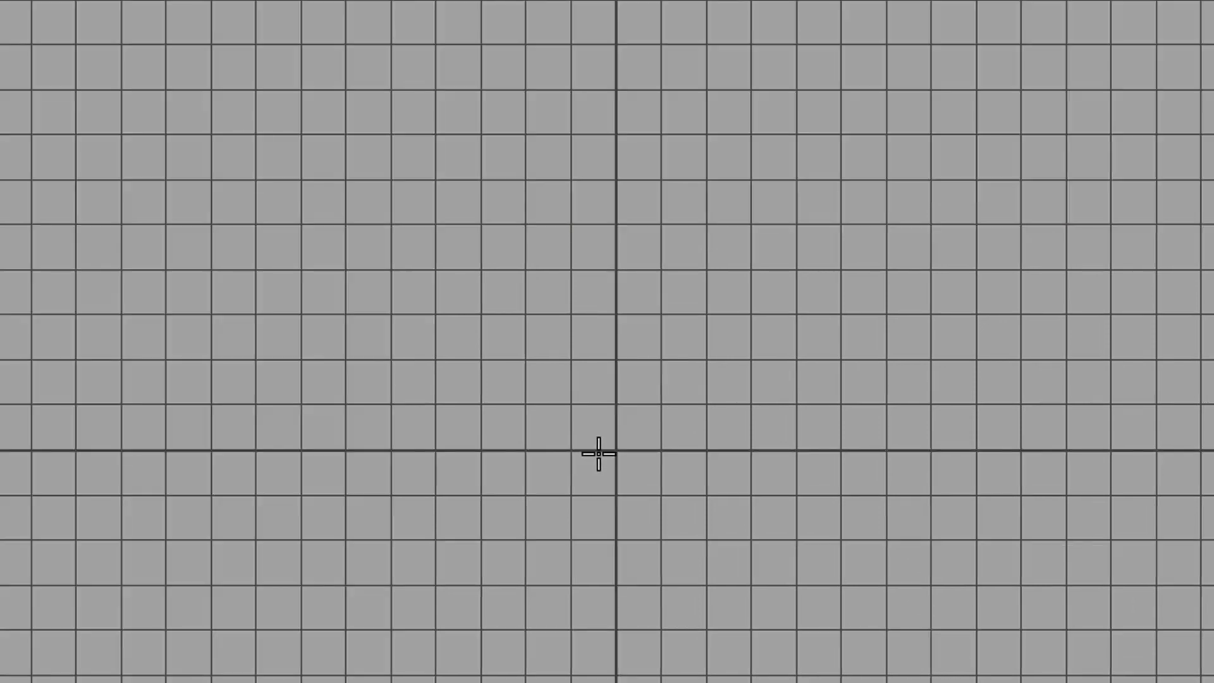
{"action": "left_click", "coordinate": [591, 454]}
{"action": "left_click", "coordinate": [456, 378]}
{"action": "left_click", "coordinate": [485, 285]}
{"action": "left_click", "coordinate": [507, 209]}
{"action": "left_click", "coordinate": [554, 123]}
{"action": "left_click", "coordinate": [524, 110]}
{"action": "left_click", "coordinate": [569, 74]}
{"action": "key", "text": "Return"}
{"action": "key", "text": "space"}
{"action": "key", "text": "space"}
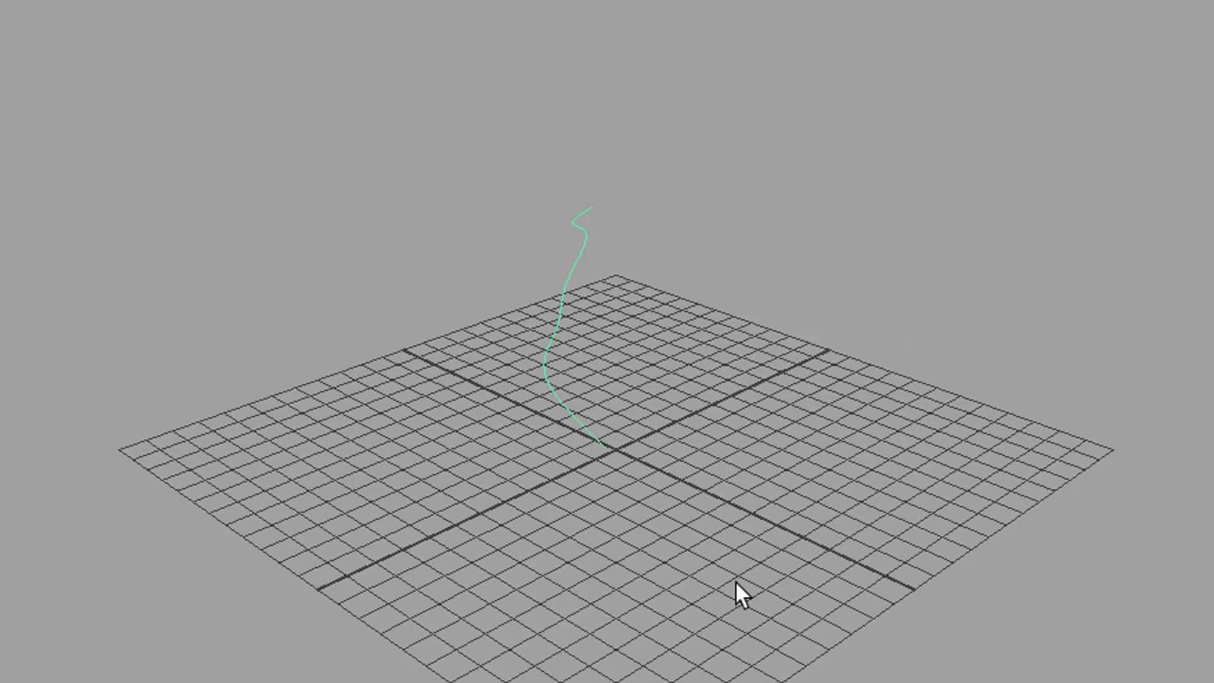
Step: Revolve the profile curve into a vase surface
{"action": "left_click_drag", "start_coordinate": [708, 620], "coordinate": [674, 442], "text": "alt"}
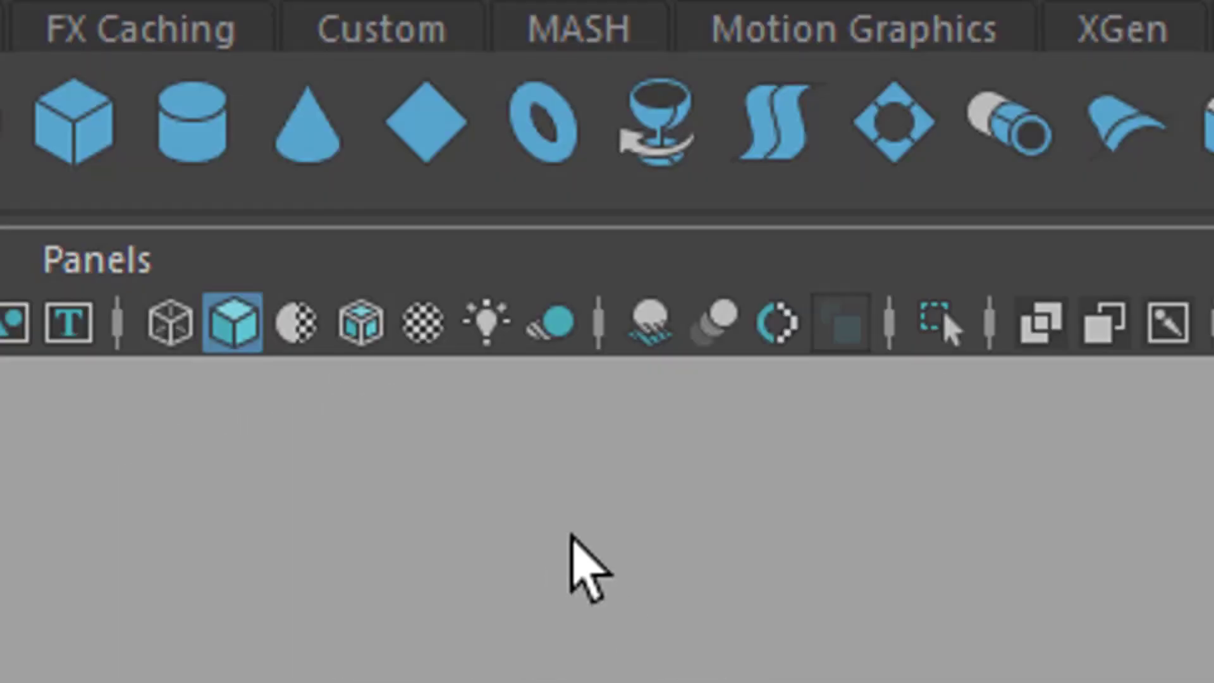
{"action": "left_click", "coordinate": [655, 134]}
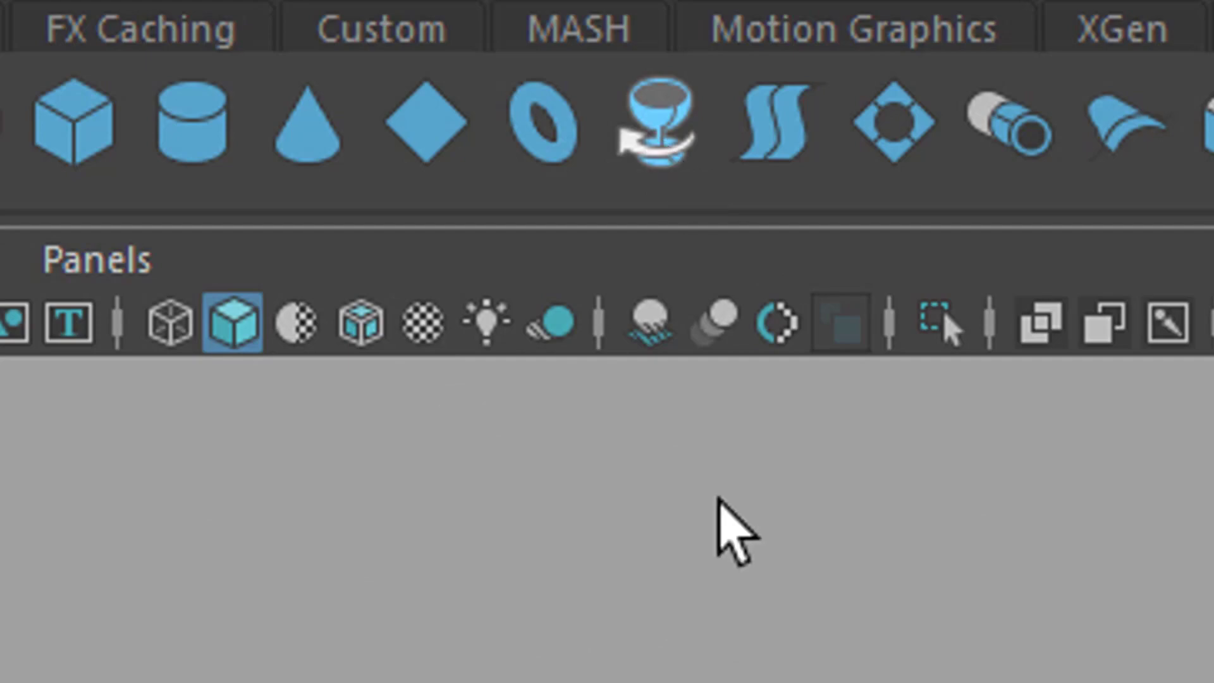
{"action": "left_click_drag", "start_coordinate": [487, 393], "coordinate": [566, 393], "text": "alt"}
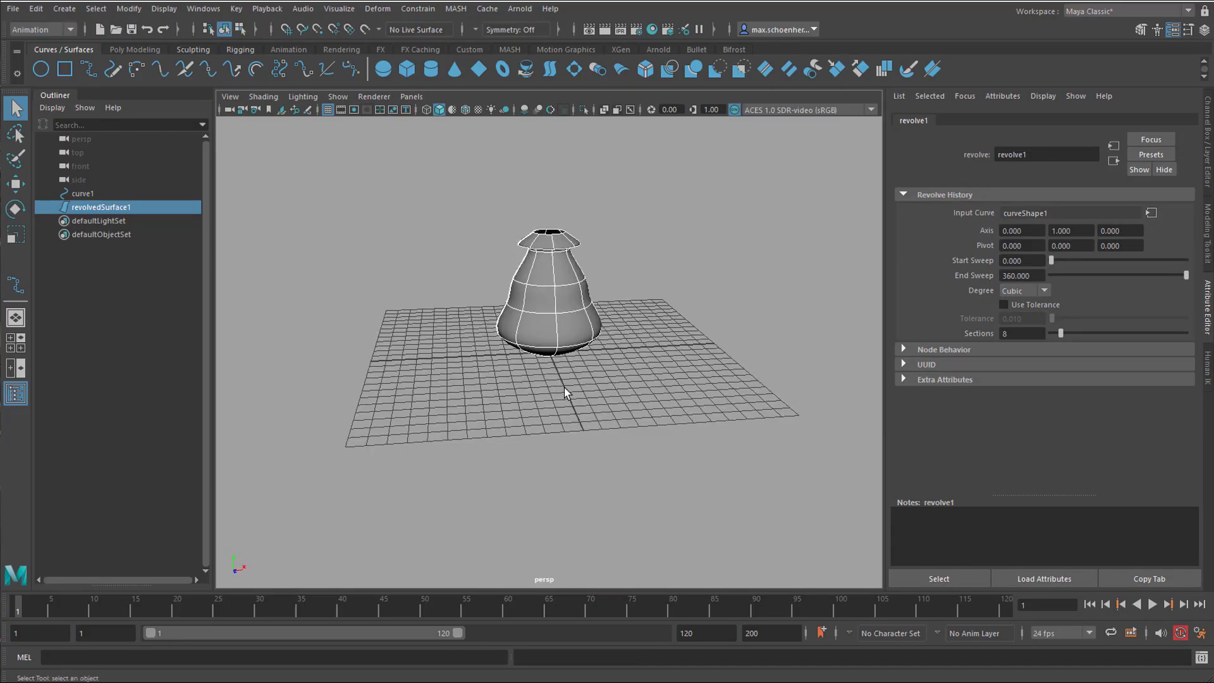
{"action": "right_click_drag", "start_coordinate": [566, 392], "coordinate": [622, 365], "text": "alt"}
{"action": "middle_click_drag", "start_coordinate": [623, 365], "coordinate": [605, 413], "text": "alt"}
Step: Select curve1 and display its control vertices in component mode
{"action": "left_click", "coordinate": [62, 188]}
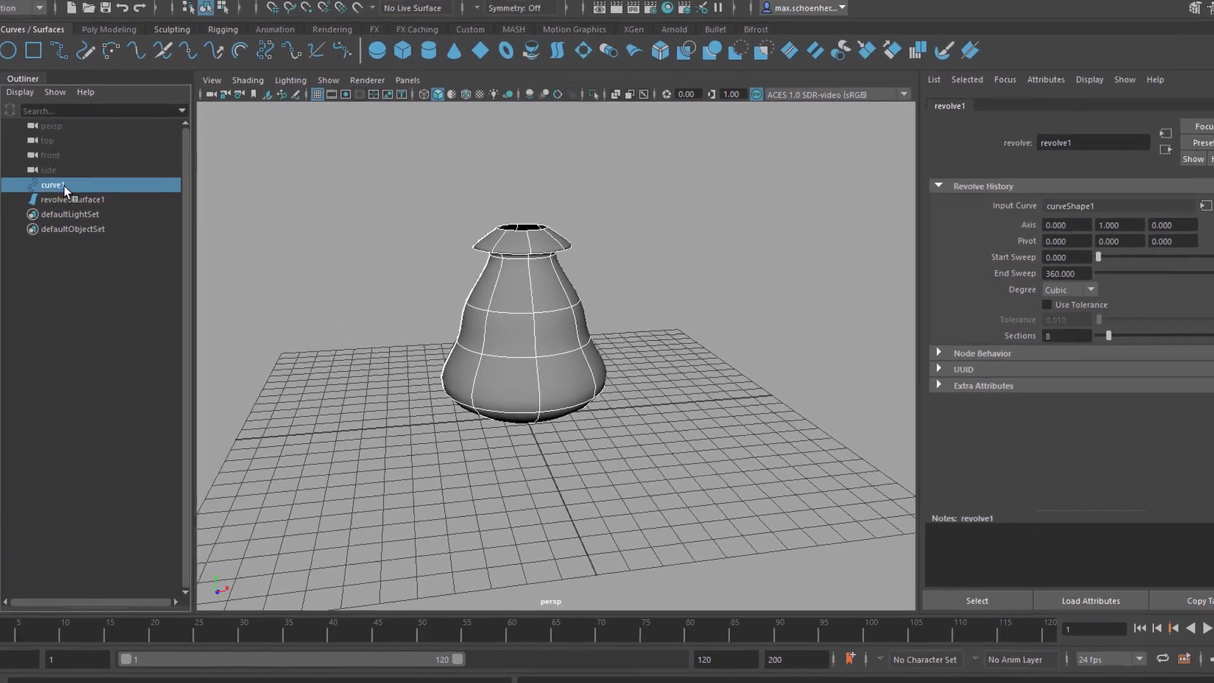
{"action": "left_click_drag", "start_coordinate": [564, 412], "coordinate": [517, 412], "text": "alt"}
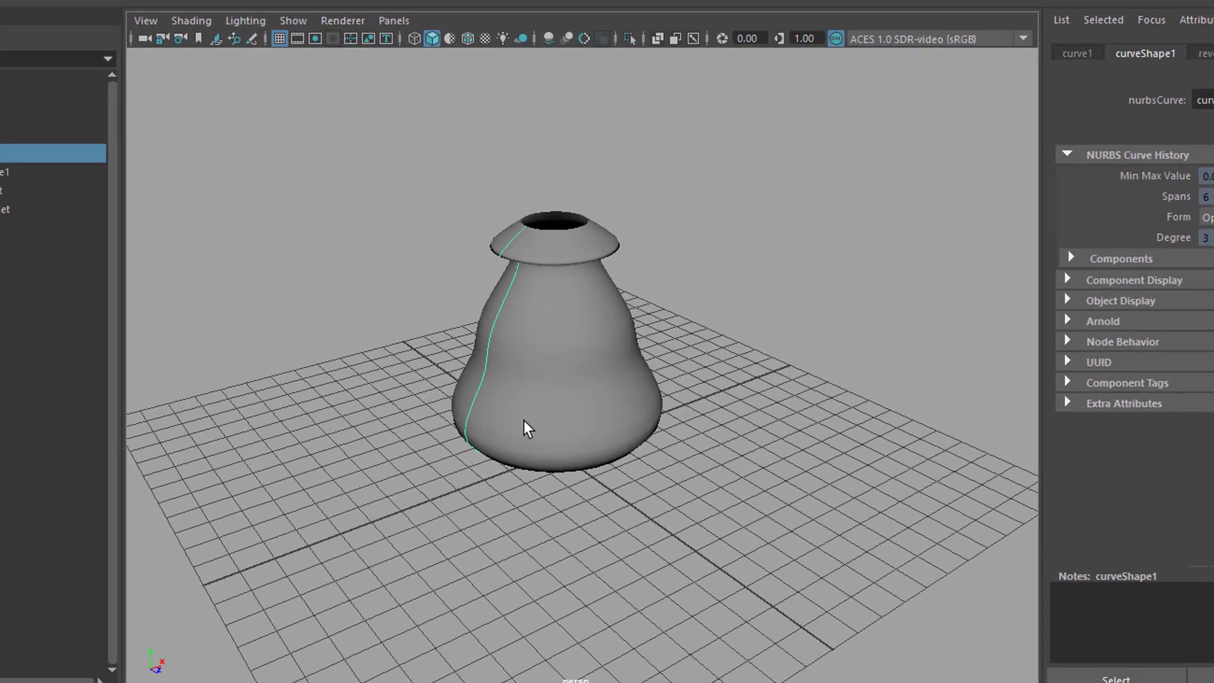
{"action": "key", "text": "F8"}
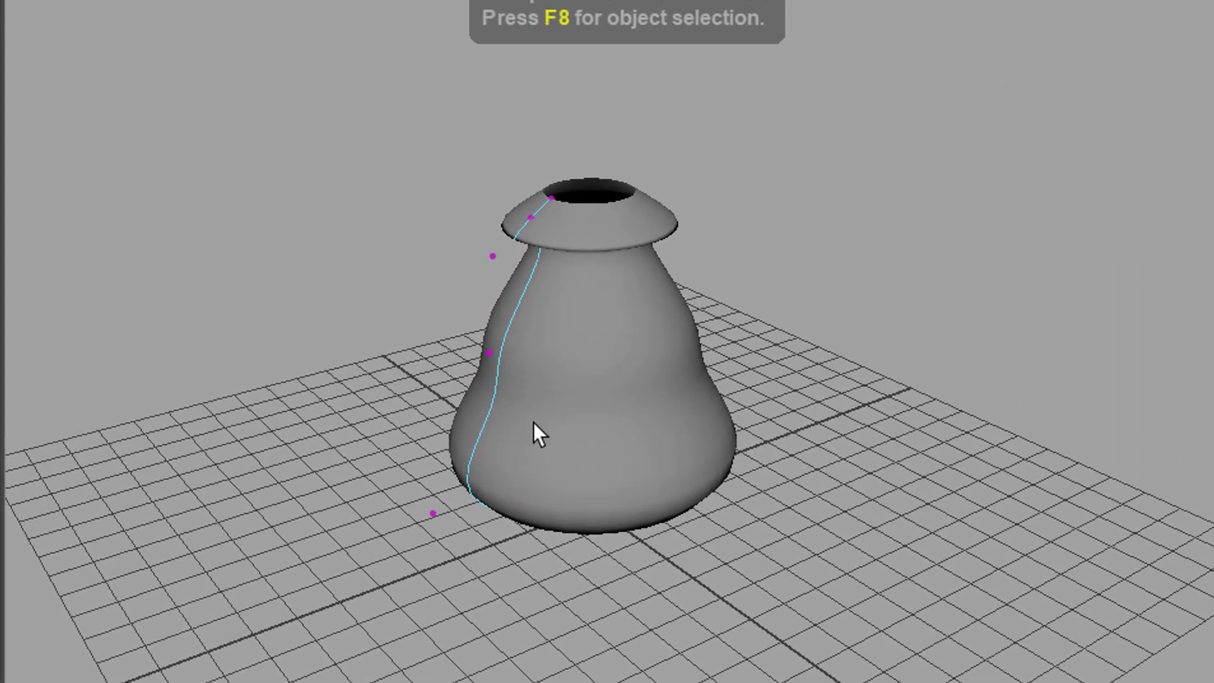
Step: Move the curve's mid-height control vertex inward along X to narrow the vase's neck, and check the new shape from several angles
{"action": "left_click", "coordinate": [487, 346]}
{"action": "left_click_drag", "start_coordinate": [542, 411], "coordinate": [521, 479], "text": "alt"}
{"action": "left_click_drag", "start_coordinate": [538, 530], "coordinate": [558, 503], "text": "alt"}
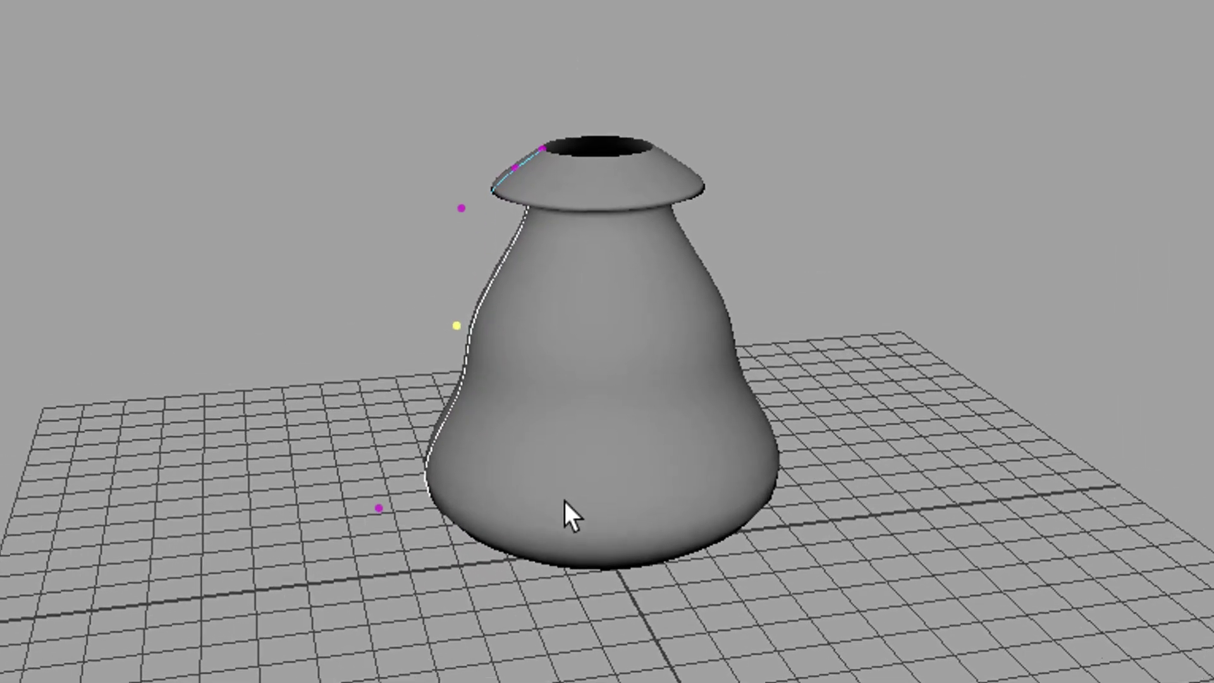
{"action": "key", "text": "w"}
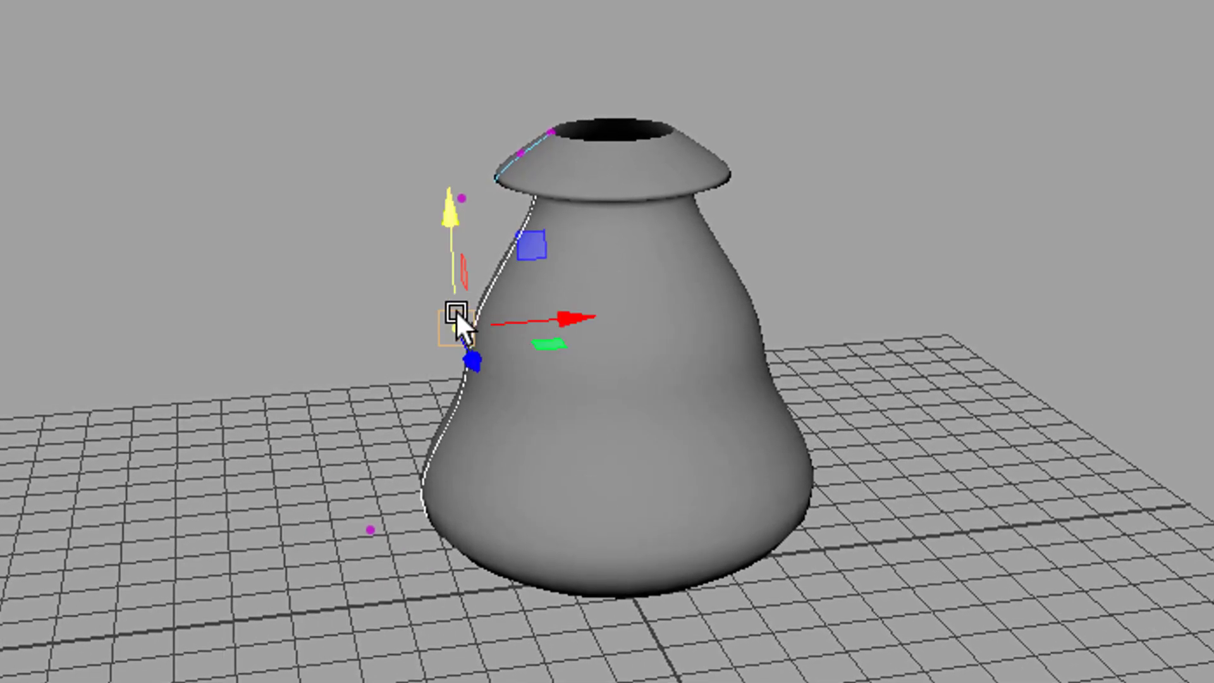
{"action": "left_click_drag", "start_coordinate": [575, 325], "coordinate": [656, 357]}
{"action": "left_click_drag", "start_coordinate": [681, 645], "coordinate": [756, 500], "text": "alt"}
{"action": "middle_click_drag", "start_coordinate": [775, 461], "coordinate": [792, 566], "text": "alt"}
{"action": "left_click_drag", "start_coordinate": [670, 456], "coordinate": [794, 458], "text": "alt"}
{"action": "scroll", "coordinate": [698, 423], "scroll_direction": "up", "scroll_amount": 4}
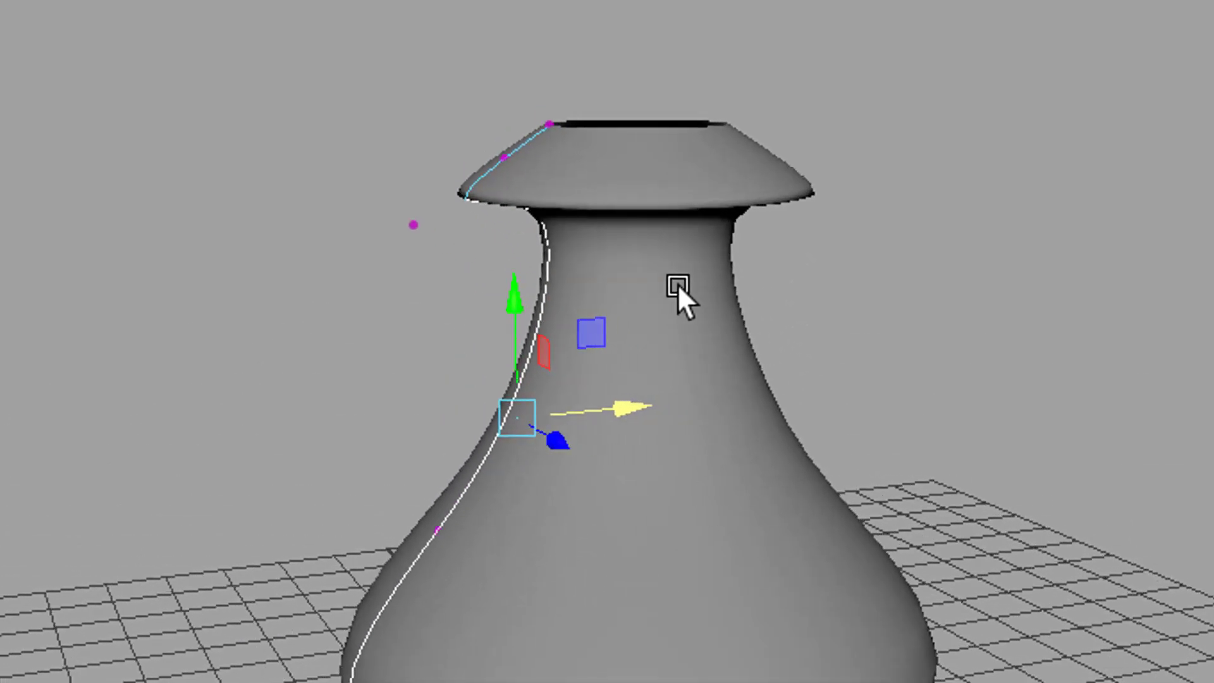
{"action": "left_click_drag", "start_coordinate": [581, 678], "coordinate": [723, 677], "text": "alt"}
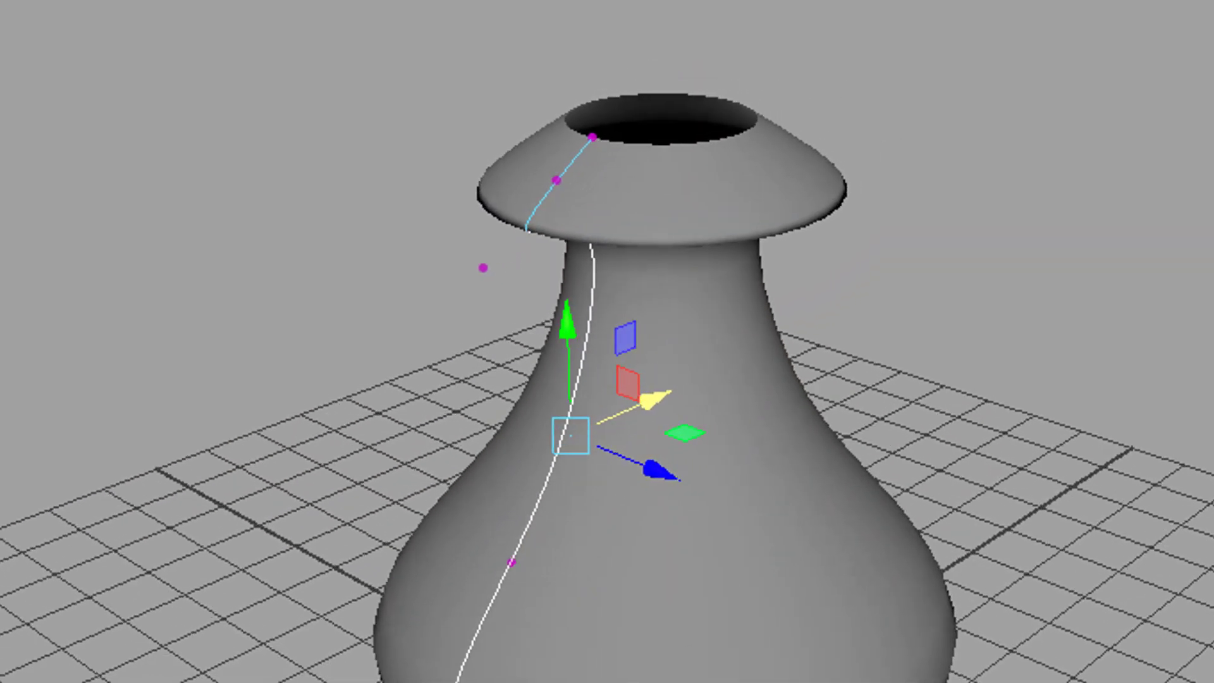
{"action": "mouse_move", "coordinate": [588, 405]}
{"action": "left_mouse_down", "text": "alt"}
{"action": "mouse_move", "coordinate": [614, 351]}
{"action": "mouse_move", "coordinate": [746, 339]}
{"action": "mouse_move", "coordinate": [594, 398]}
{"action": "left_mouse_up", "text": "alt"}
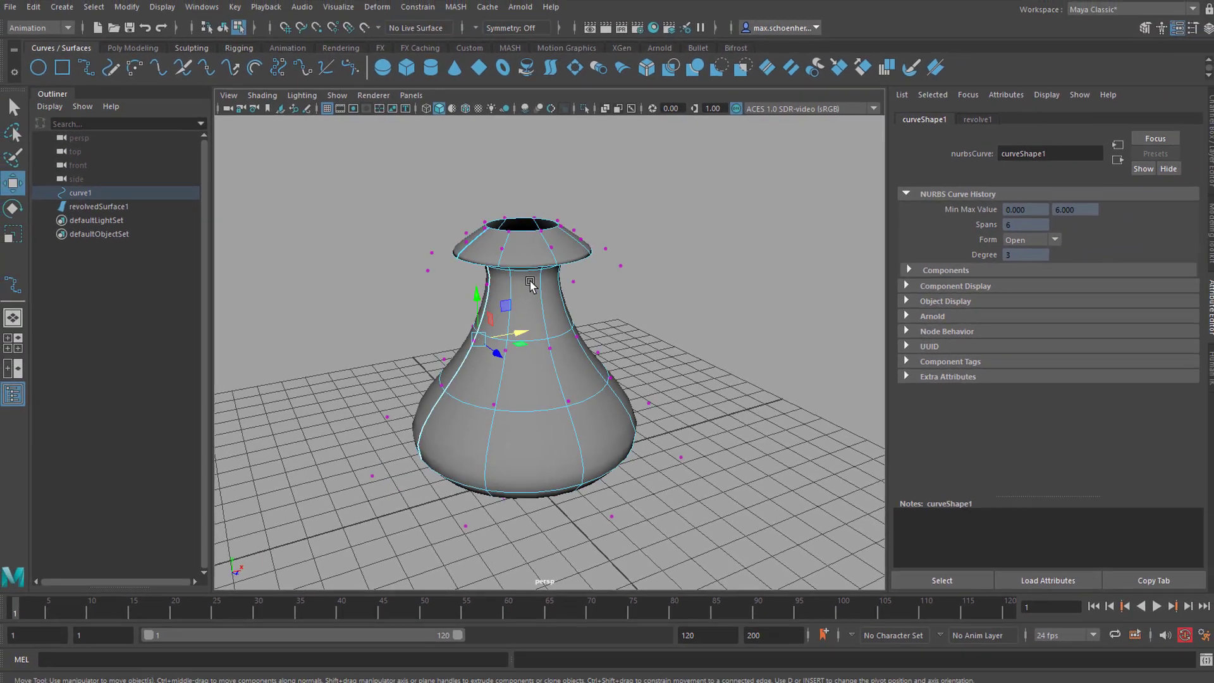
Step: Return to object mode and assign a new Arnold aiStandardSurface material to the revolved surface
{"action": "right_click_drag", "start_coordinate": [529, 282], "coordinate": [575, 267]}
{"action": "right_click", "coordinate": [525, 304]}
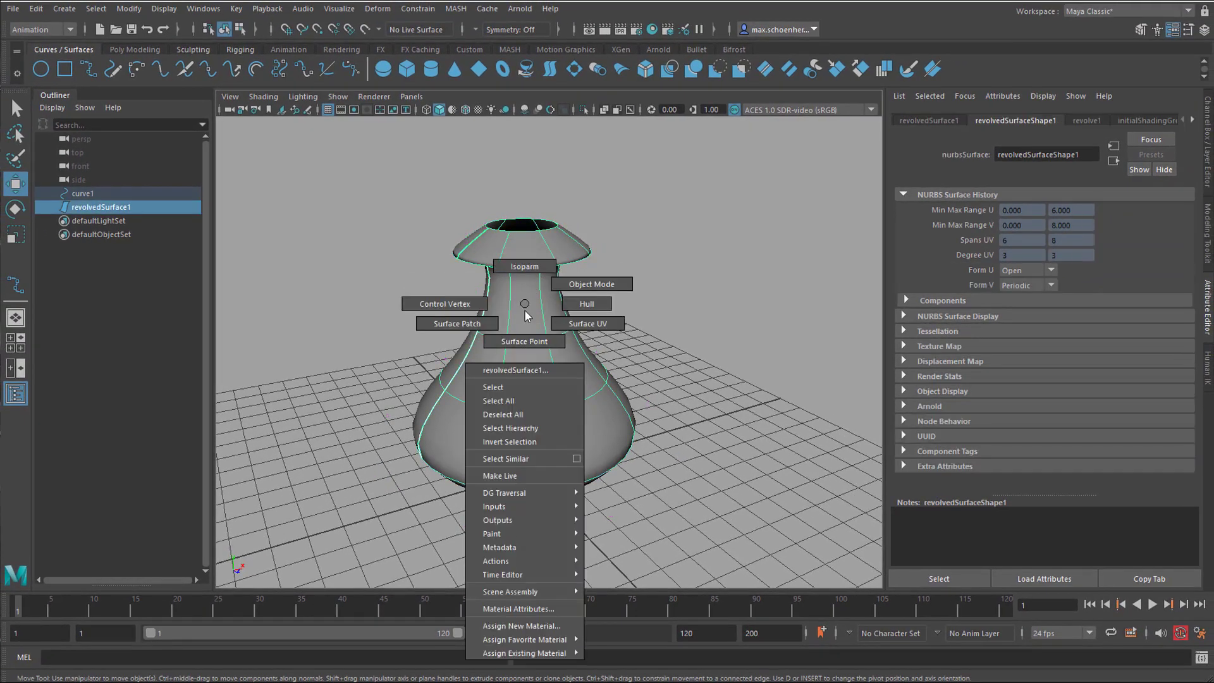
{"action": "left_click", "coordinate": [521, 626]}
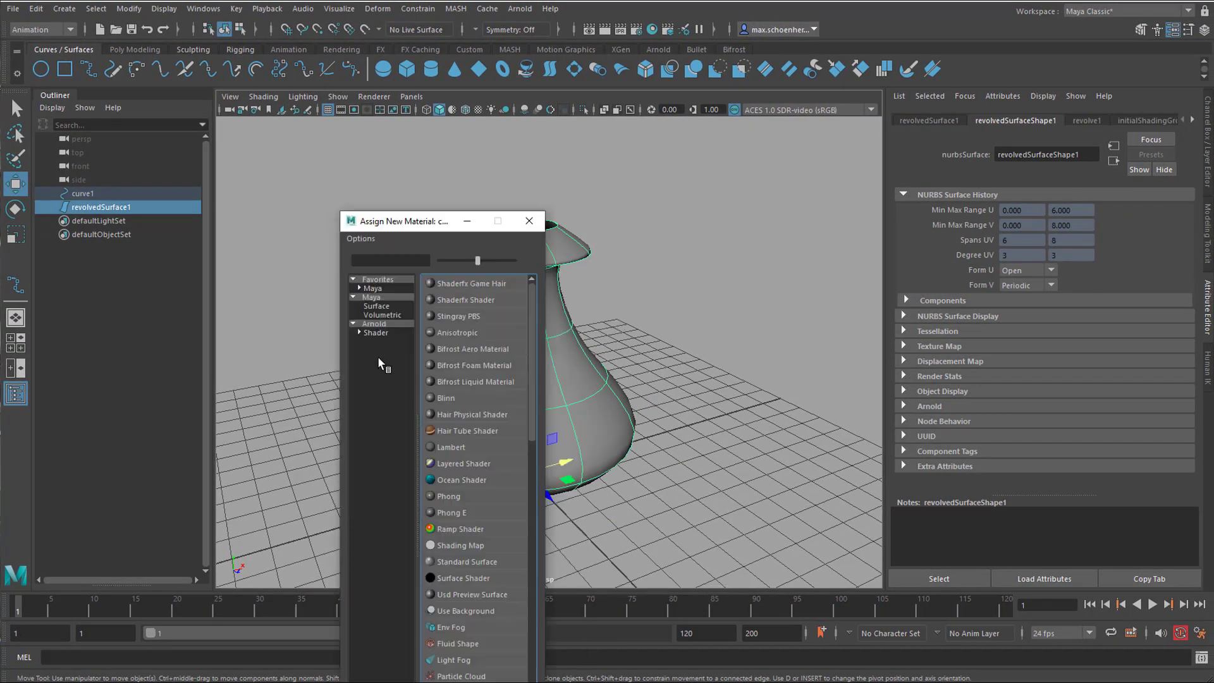
{"action": "left_click", "coordinate": [381, 322]}
{"action": "left_click", "coordinate": [476, 515]}
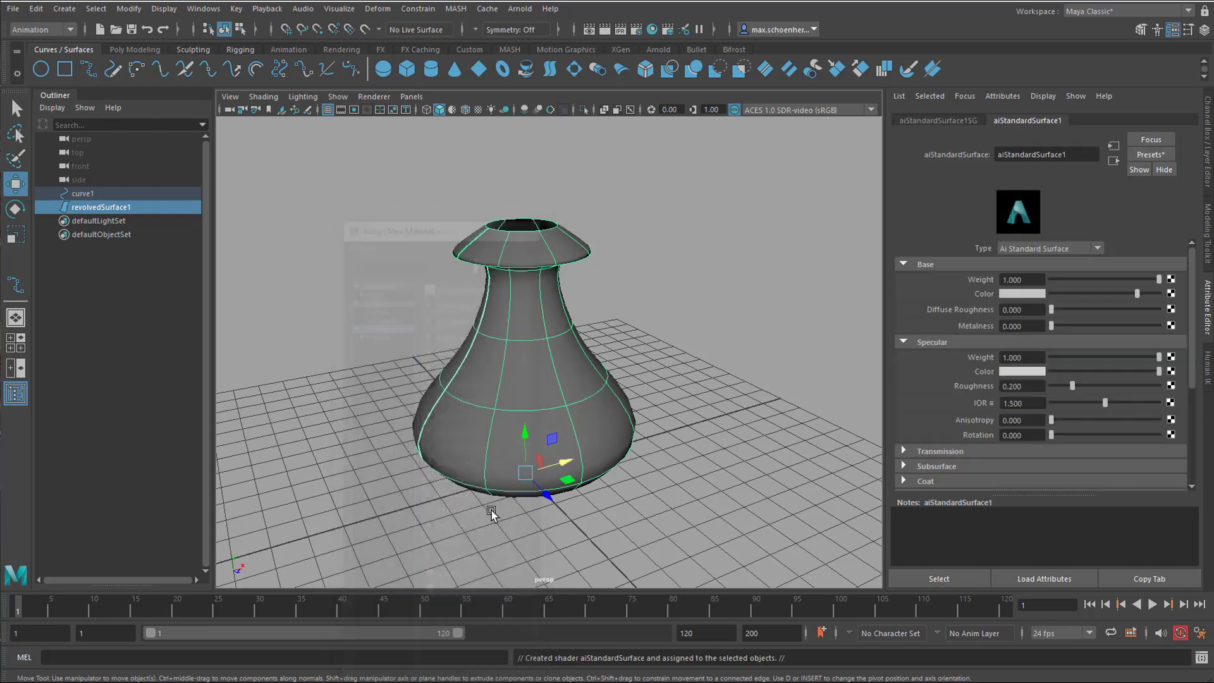
Step: Set the material's base color to a dark teal and deselect the vase
{"action": "left_click", "coordinate": [1022, 294]}
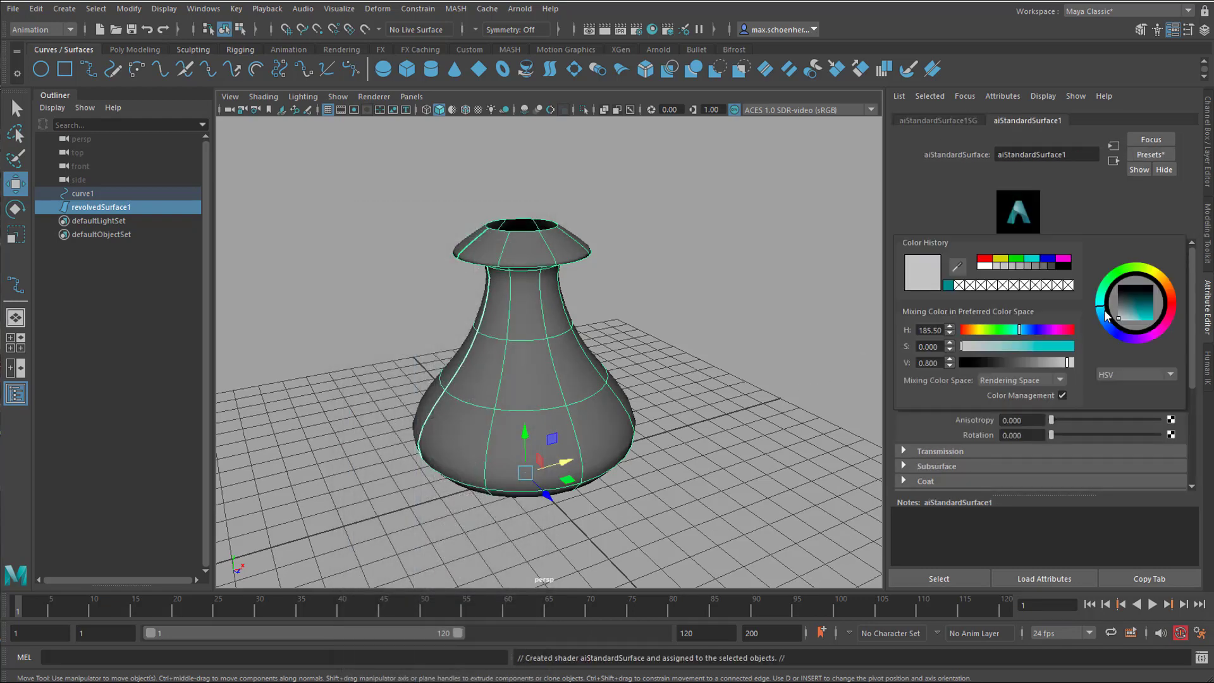
{"action": "left_click_drag", "start_coordinate": [1132, 306], "coordinate": [1124, 314]}
{"action": "left_click", "coordinate": [676, 432]}
{"action": "left_click_drag", "start_coordinate": [670, 437], "coordinate": [733, 438], "text": "alt"}
{"action": "mouse_move", "coordinate": [682, 399]}
{"action": "left_mouse_down", "text": "alt"}
{"action": "mouse_move", "coordinate": [640, 374]}
{"action": "mouse_move", "coordinate": [664, 398]}
{"action": "mouse_move", "coordinate": [675, 379]}
{"action": "mouse_move", "coordinate": [685, 400]}
{"action": "left_mouse_up", "text": "alt"}
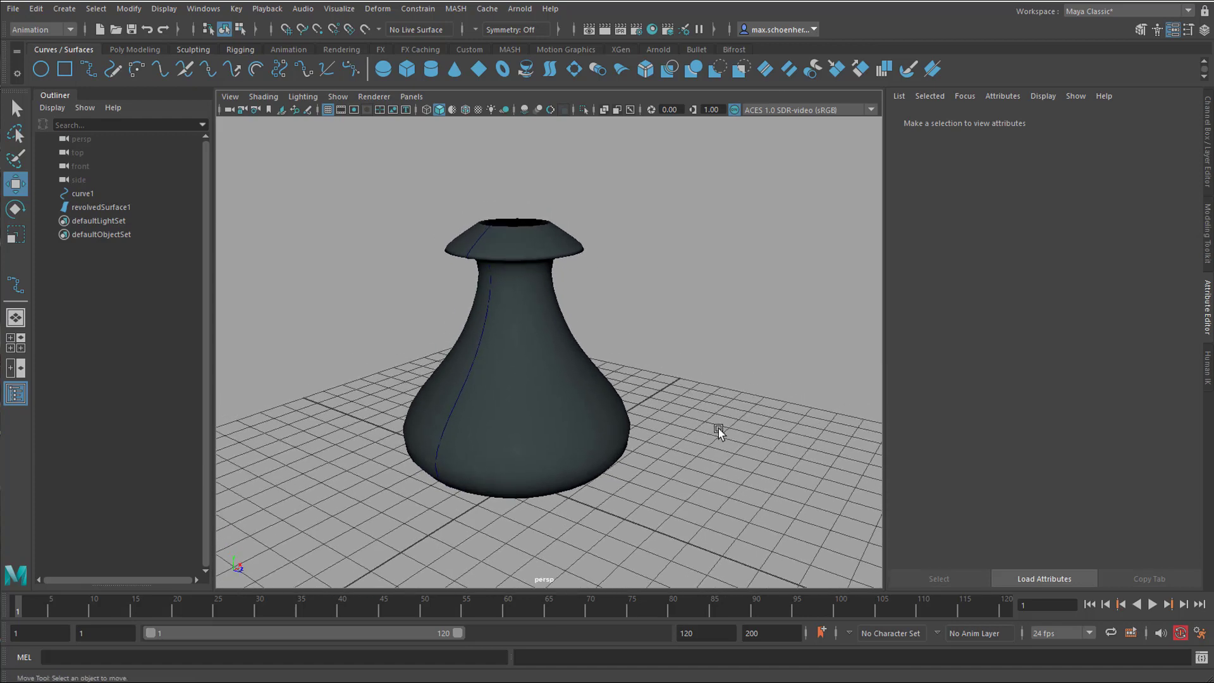
Step: Display the vase surface's control vertices and select those of the neck and rim
{"action": "left_click", "coordinate": [573, 403]}
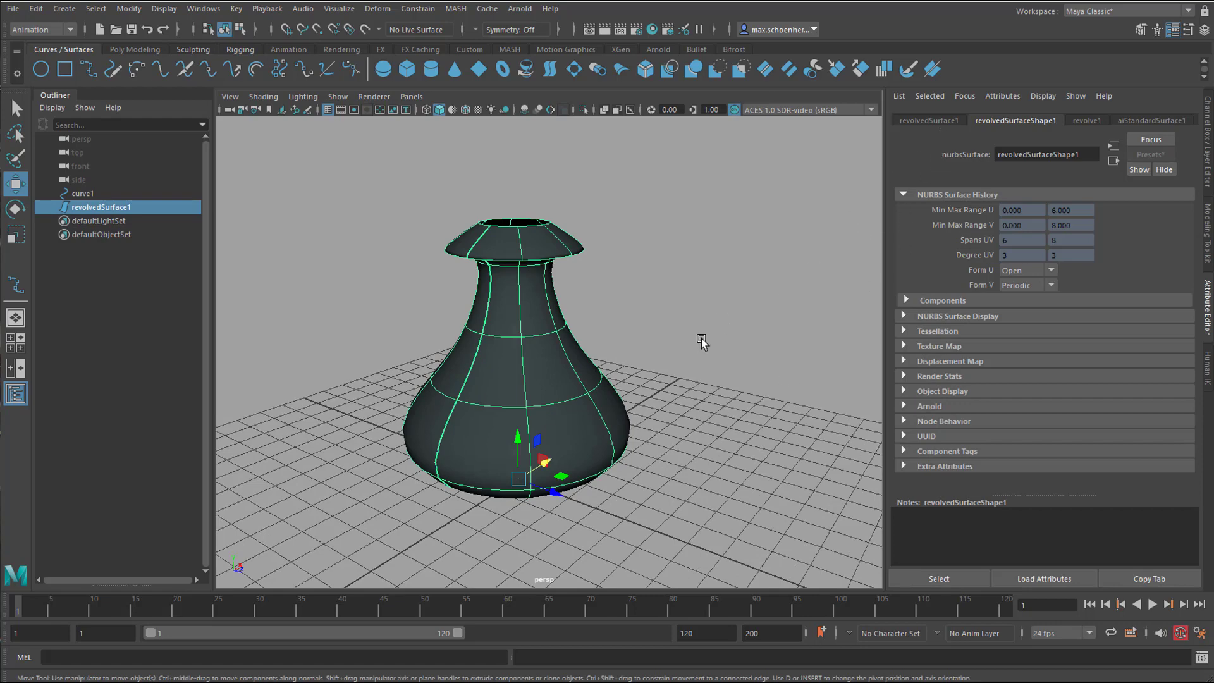
{"action": "key", "text": "ctrl+a"}
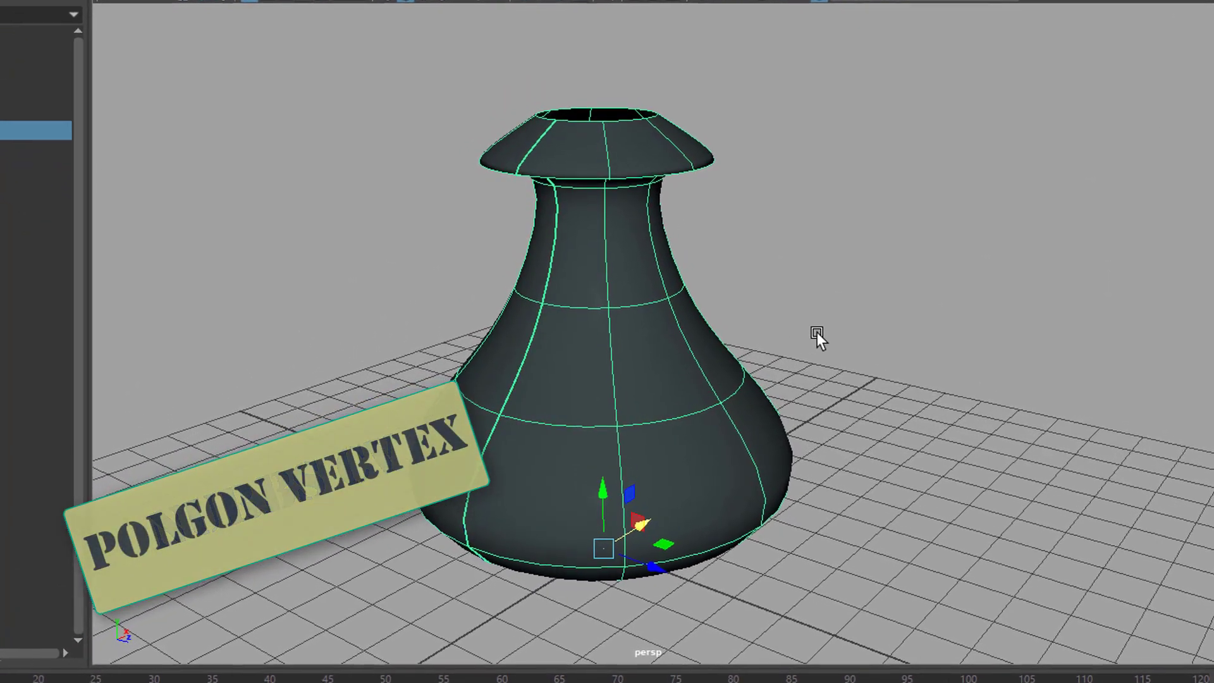
{"action": "right_click", "coordinate": [659, 305]}
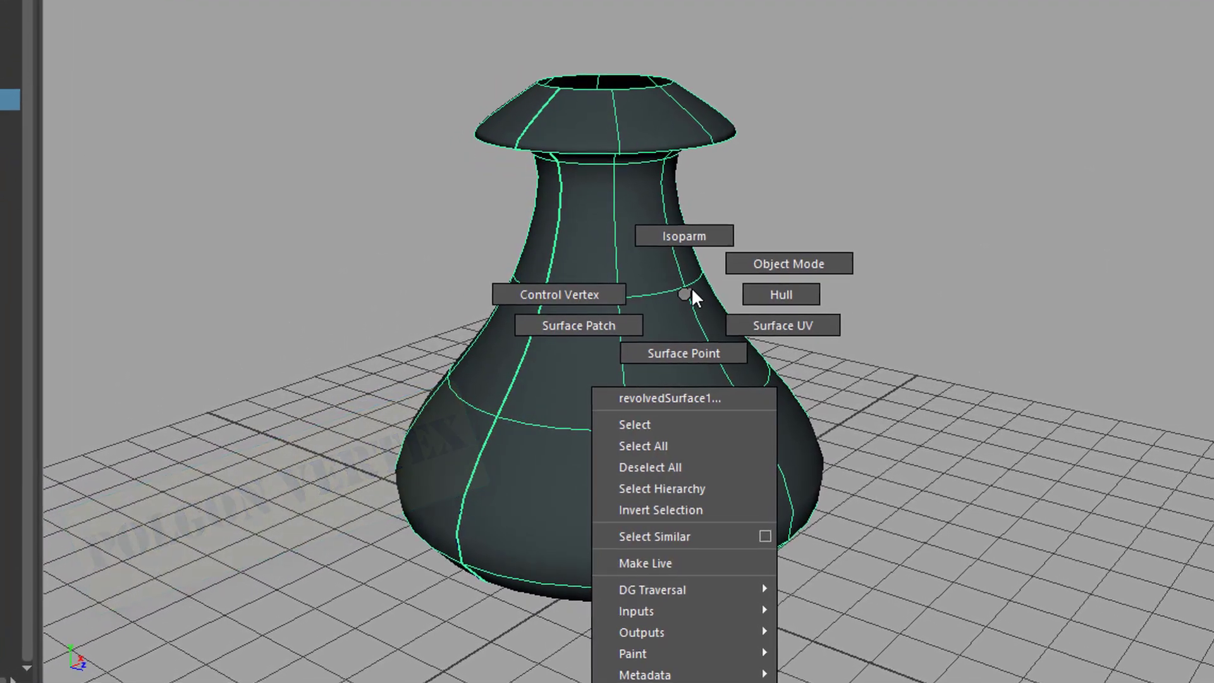
{"action": "left_click", "coordinate": [572, 296]}
{"action": "left_click_drag", "start_coordinate": [877, 389], "coordinate": [870, 365], "text": "alt"}
{"action": "mouse_move", "coordinate": [920, 196]}
{"action": "left_mouse_down", "text": "alt"}
{"action": "mouse_move", "coordinate": [918, 214]}
{"action": "mouse_move", "coordinate": [941, 190]}
{"action": "left_mouse_up", "text": "alt"}
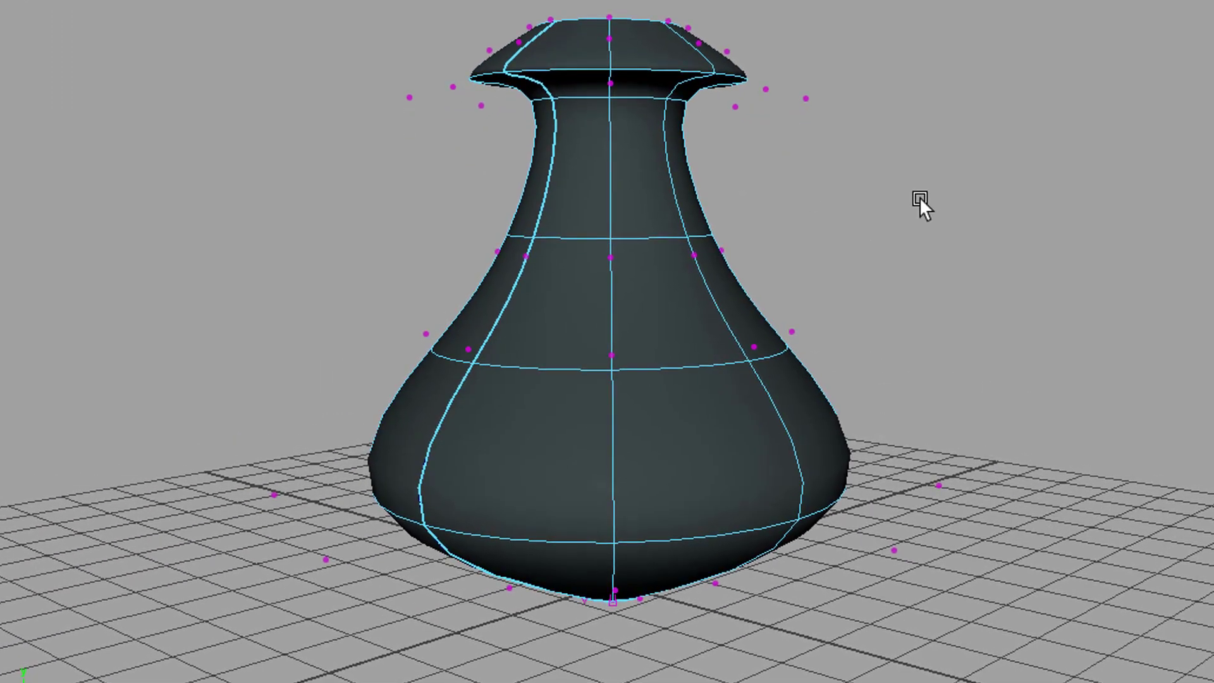
{"action": "left_click_drag", "start_coordinate": [941, 190], "coordinate": [926, 344], "text": "alt"}
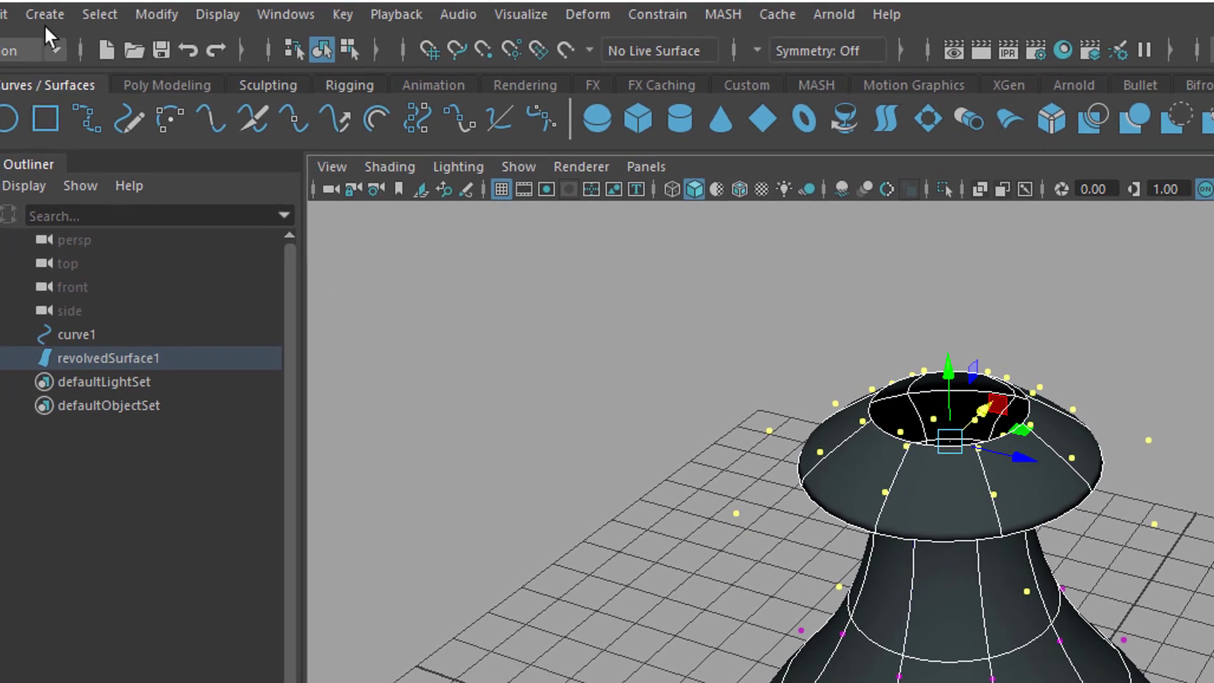
Step: Create a quick select set named SetCVs from the selected neck and rim control vertices
{"action": "left_click", "coordinate": [41, 11]}
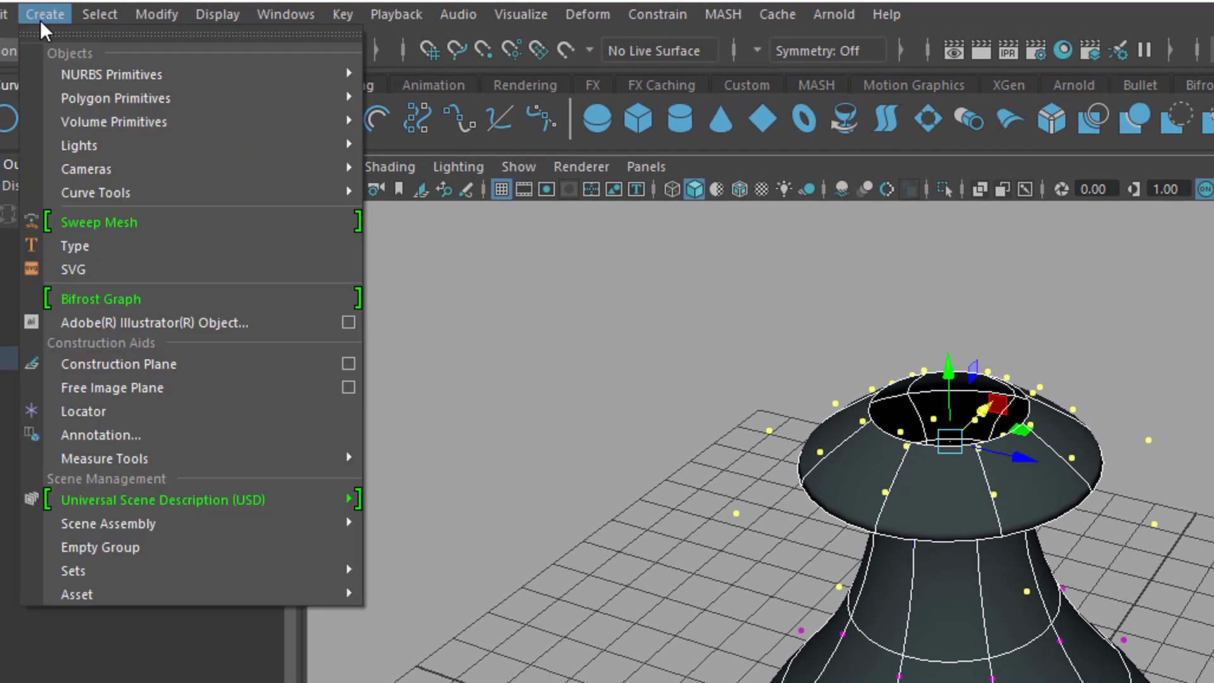
{"action": "mouse_move", "coordinate": [146, 566]}
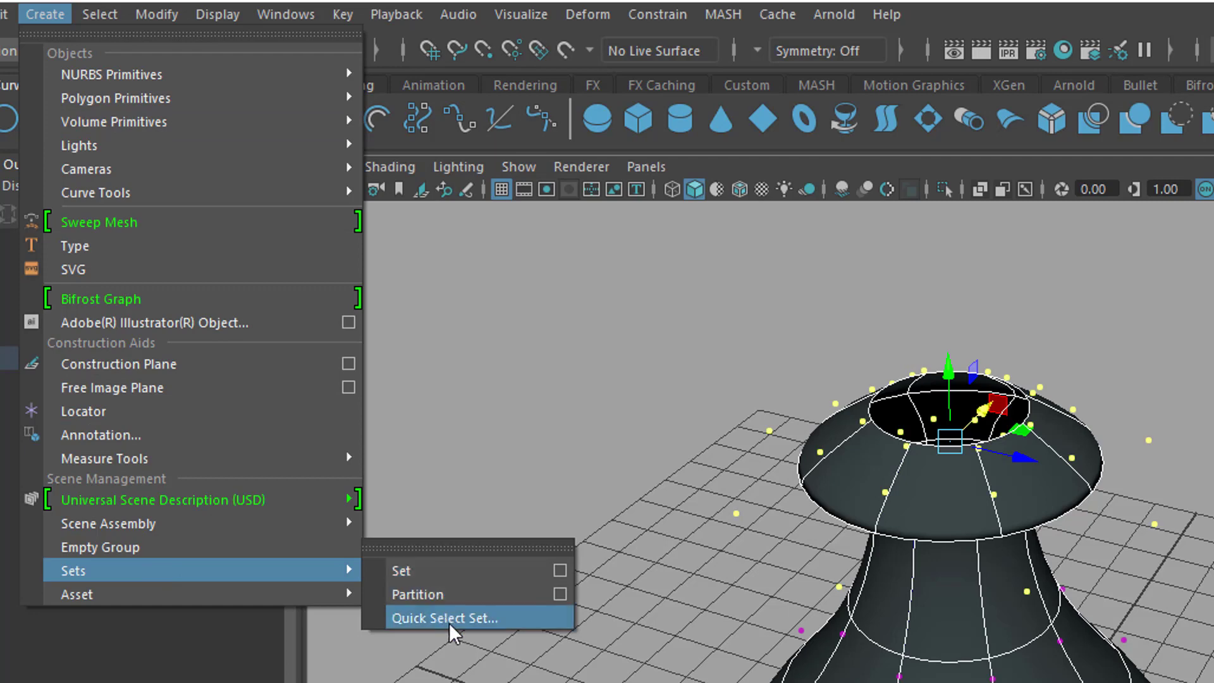
{"action": "left_click", "coordinate": [487, 620]}
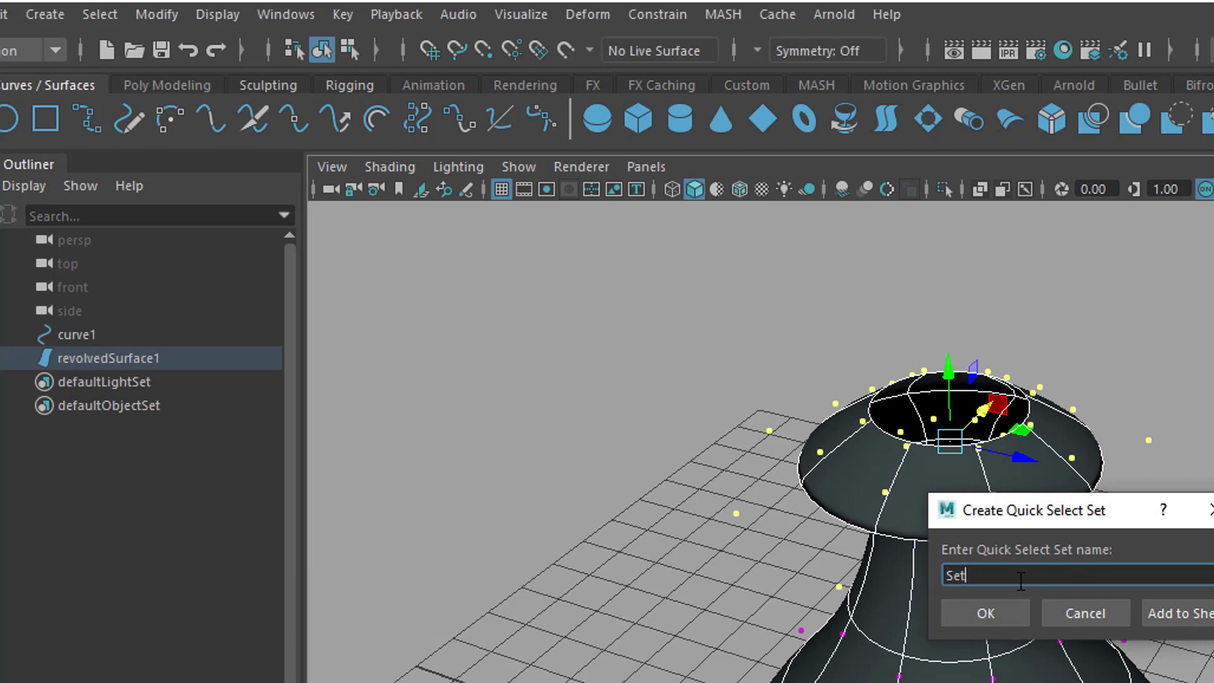
{"action": "type", "text": "CV"}
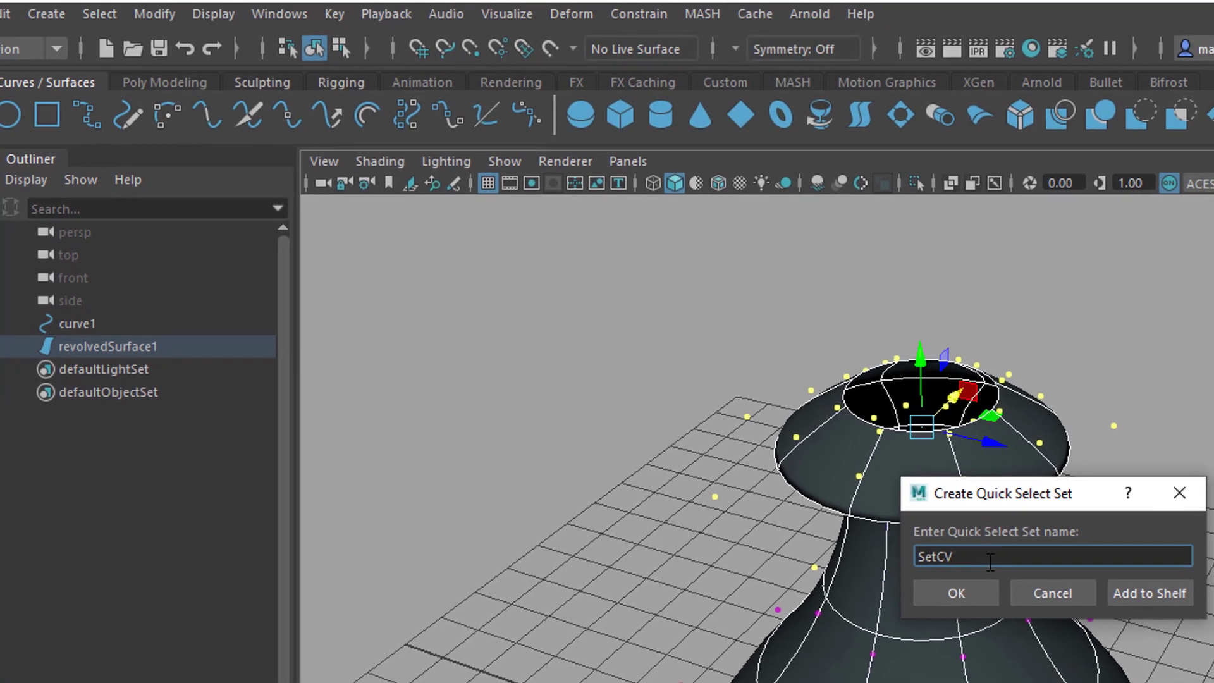
{"action": "type", "text": "s"}
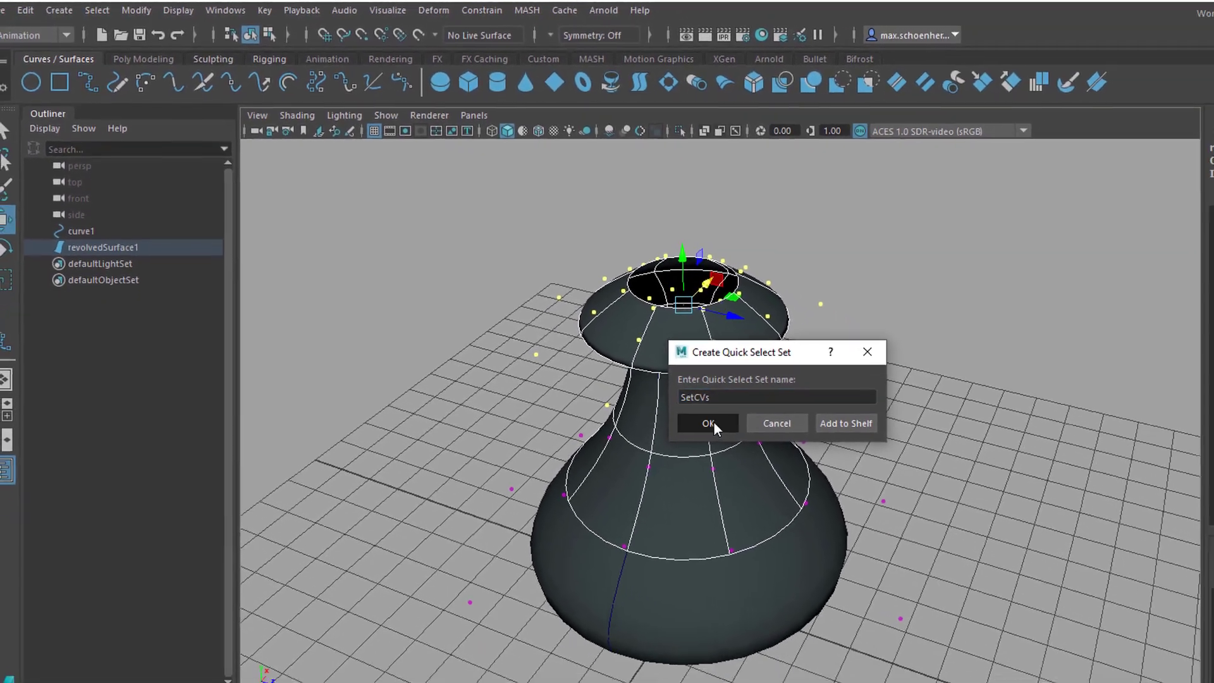
{"action": "left_click", "coordinate": [918, 567]}
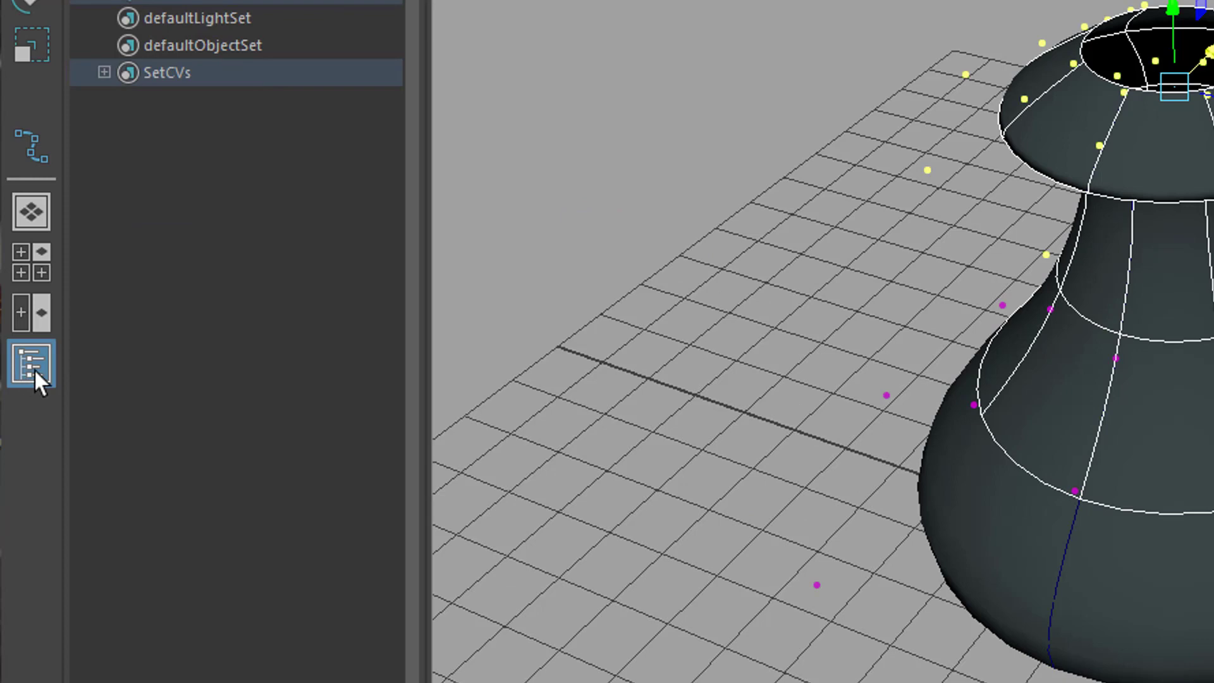
Step: Expand SetCVs in the Outliner and look through its member control vertices
{"action": "left_click", "coordinate": [34, 369]}
{"action": "left_click", "coordinate": [34, 370]}
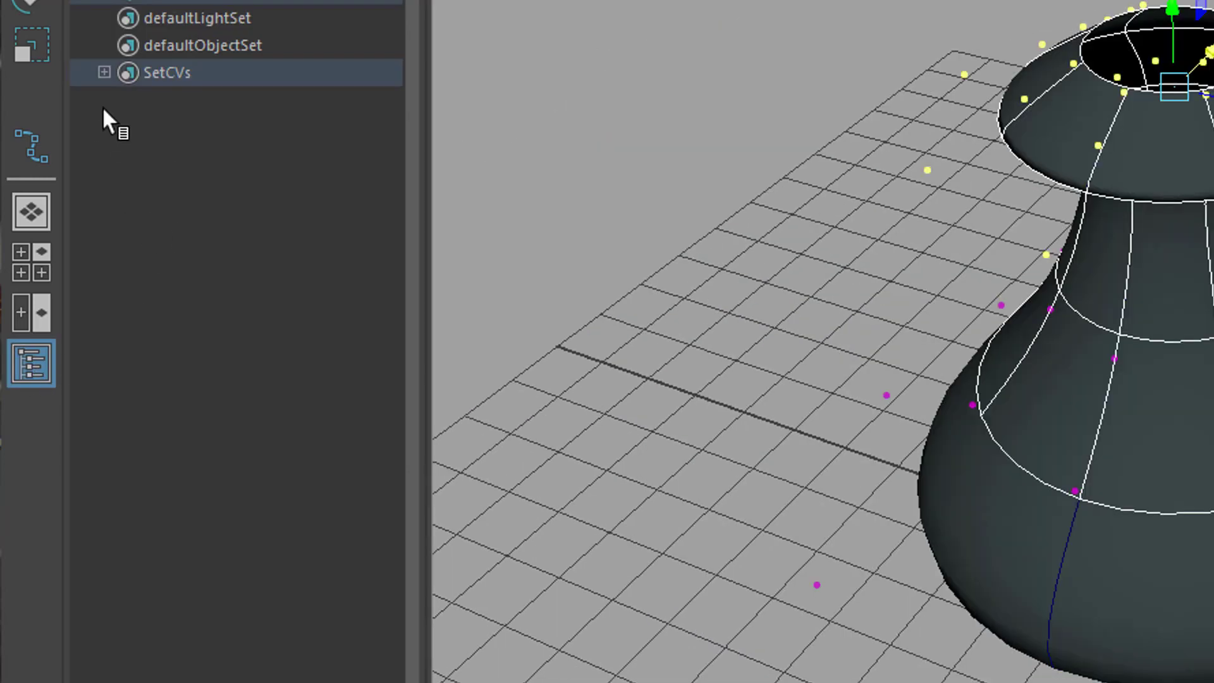
{"action": "left_click", "coordinate": [103, 72]}
{"action": "left_click_drag", "start_coordinate": [409, 166], "coordinate": [407, 375]}
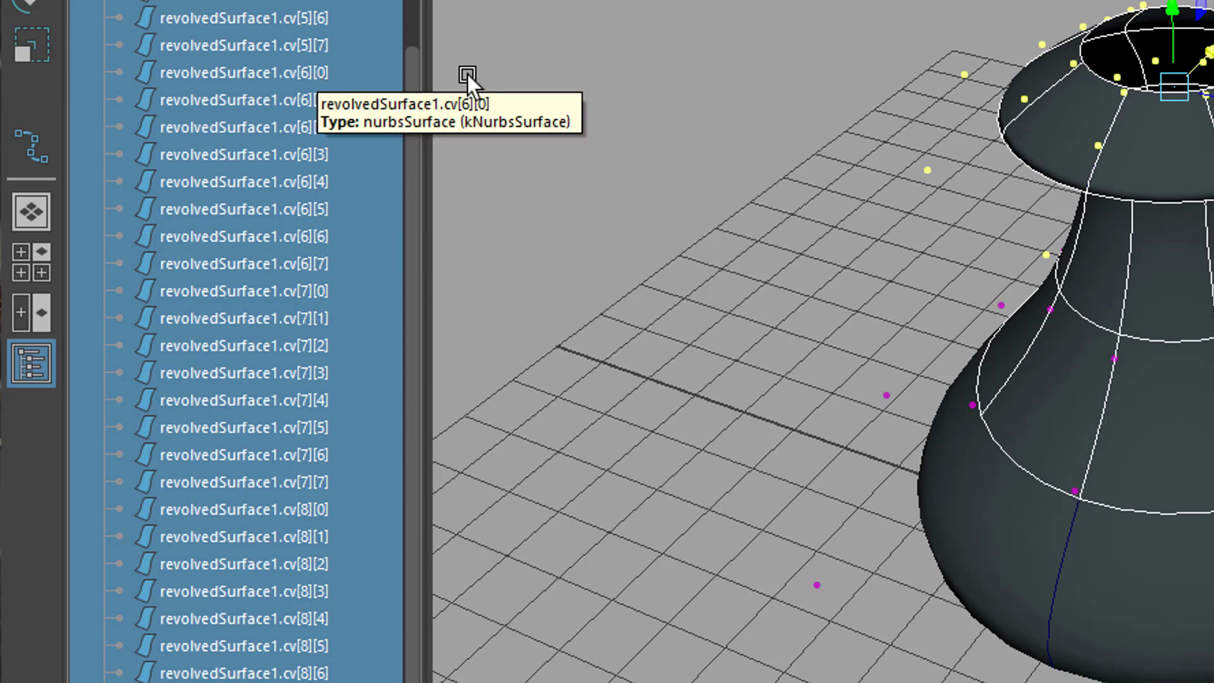
{"action": "left_click_drag", "start_coordinate": [407, 68], "coordinate": [408, 0]}
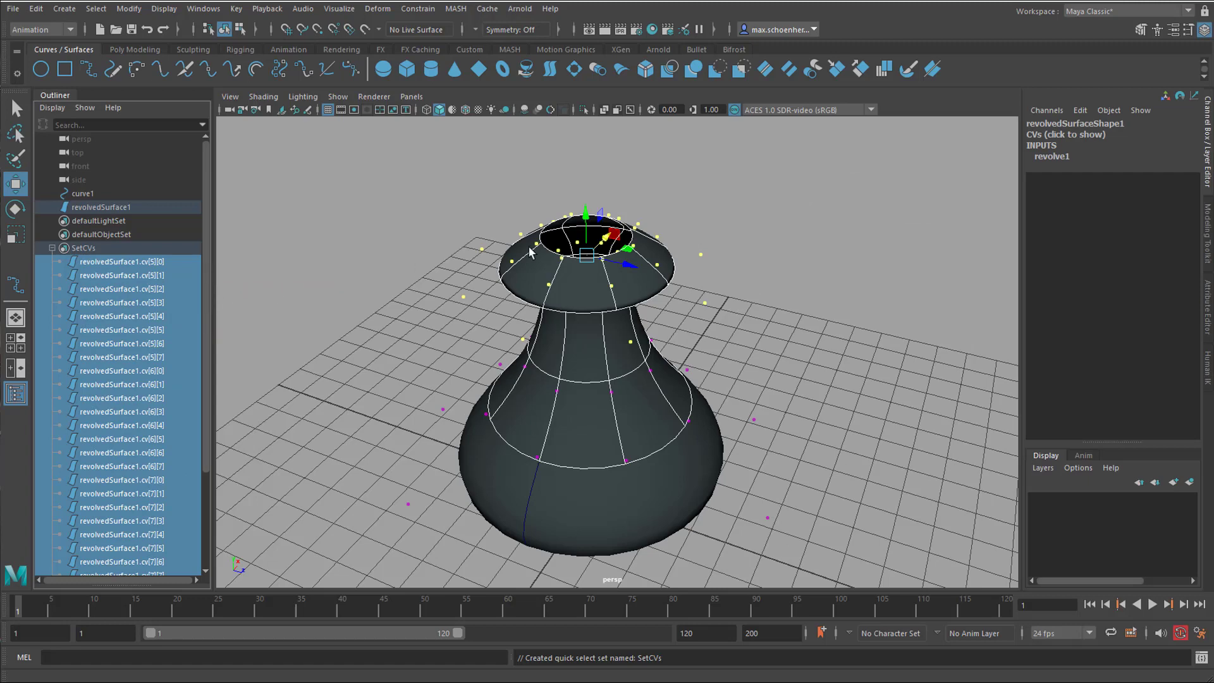
Step: Return the vase surface to object mode and open the Add Attribute dialog for it
{"action": "right_click_drag", "start_coordinate": [585, 331], "coordinate": [645, 315]}
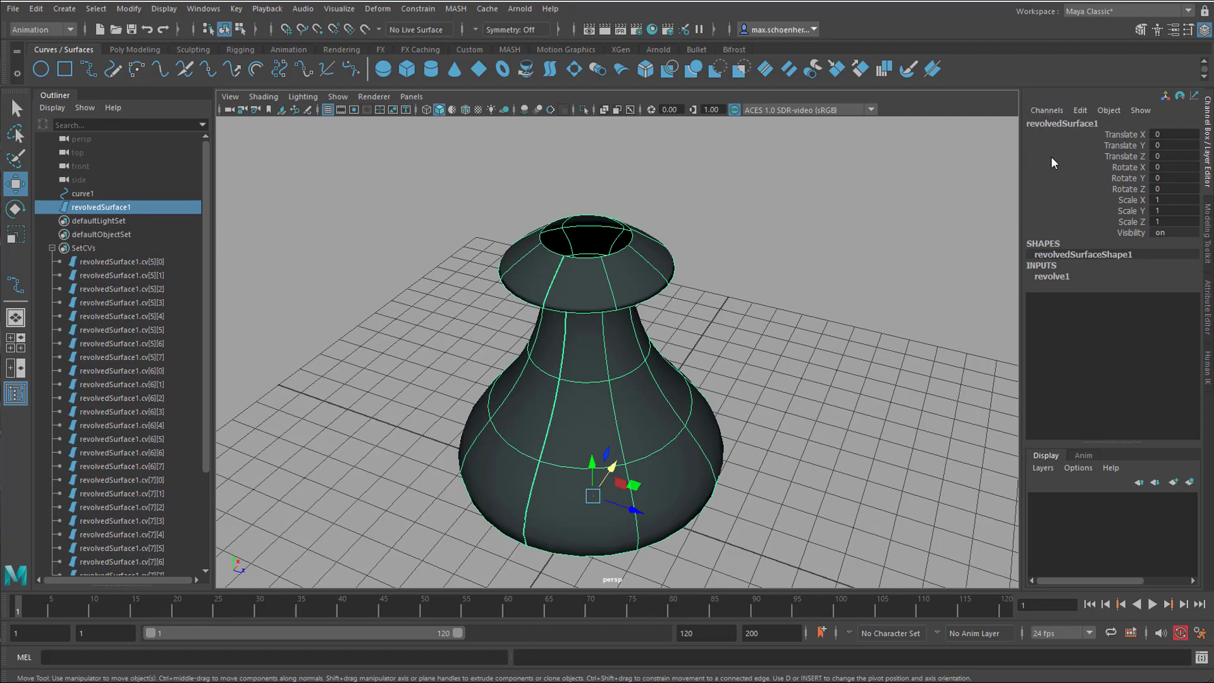
{"action": "key", "text": "ctrl+a"}
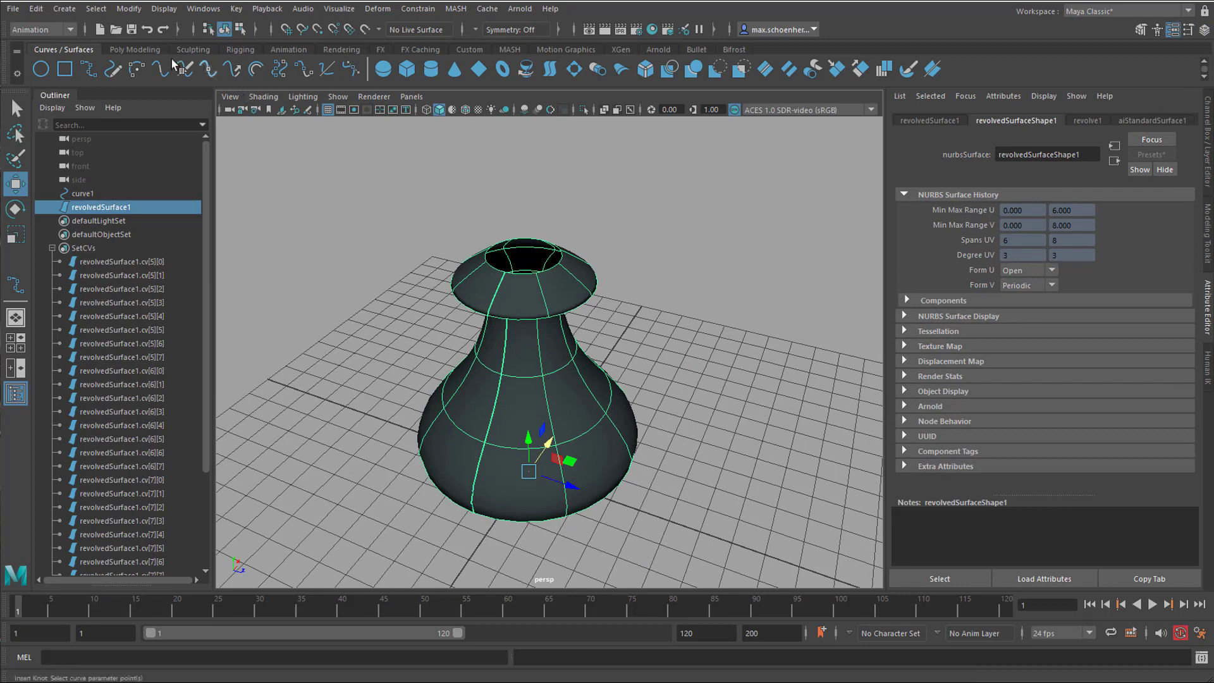
{"action": "left_click", "coordinate": [129, 10]}
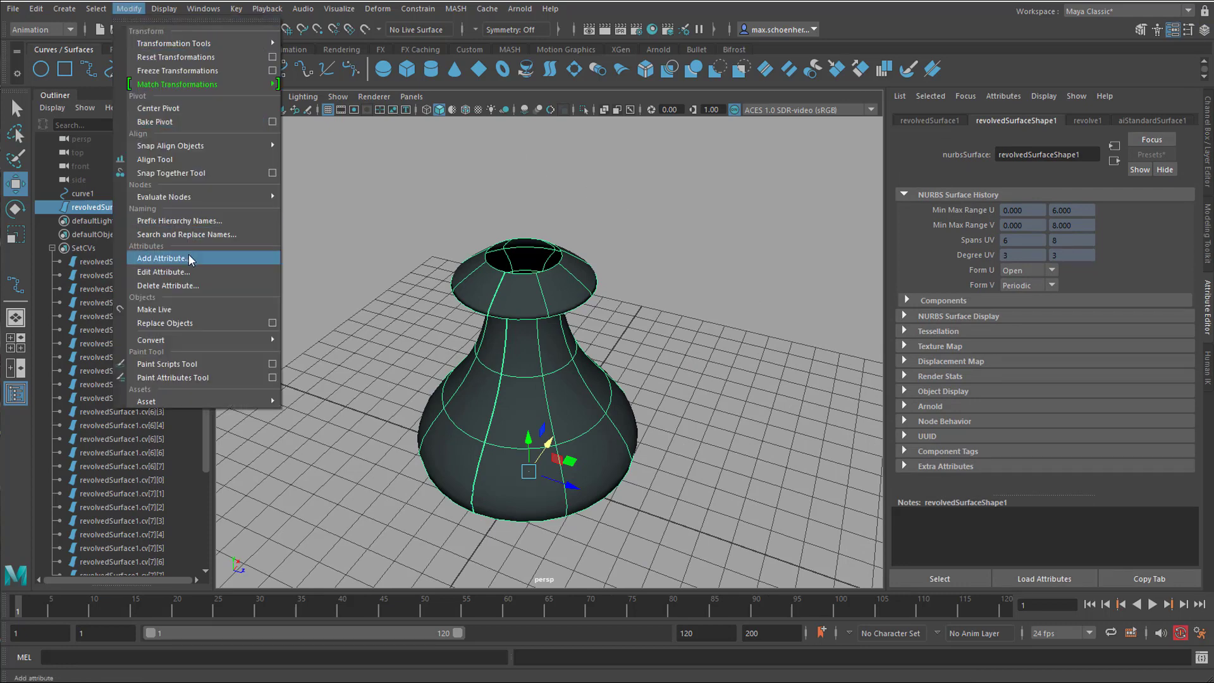
{"action": "left_click", "coordinate": [1015, 44]}
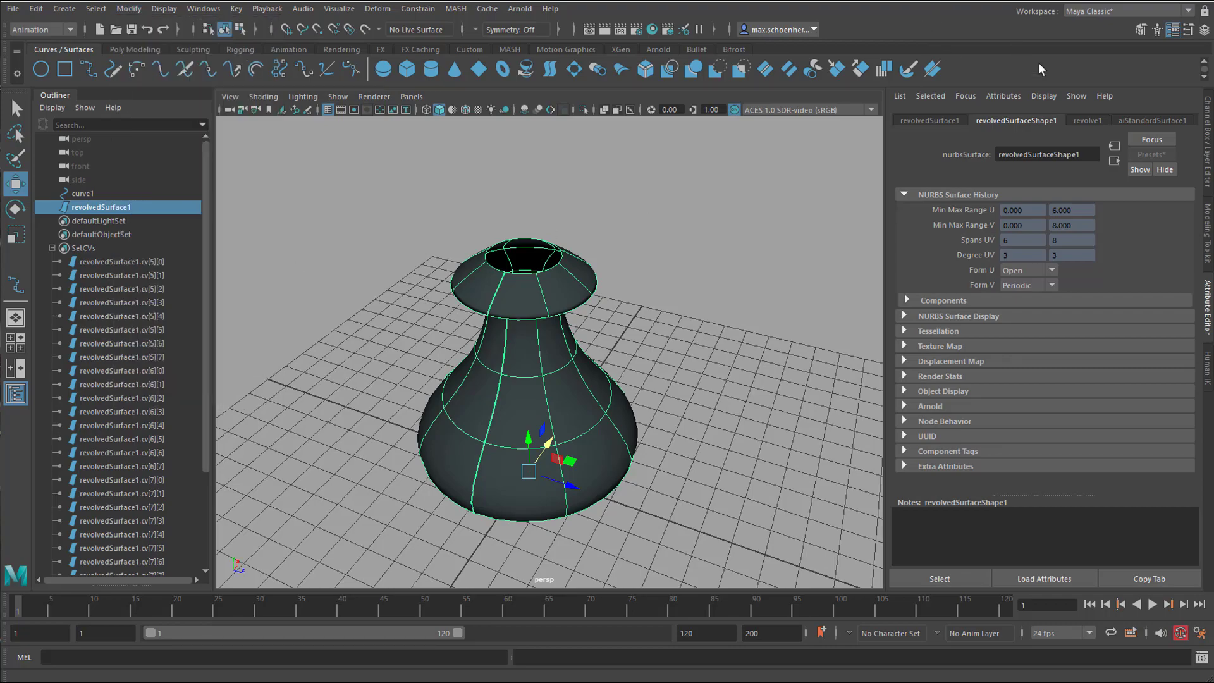
{"action": "left_click", "coordinate": [997, 96]}
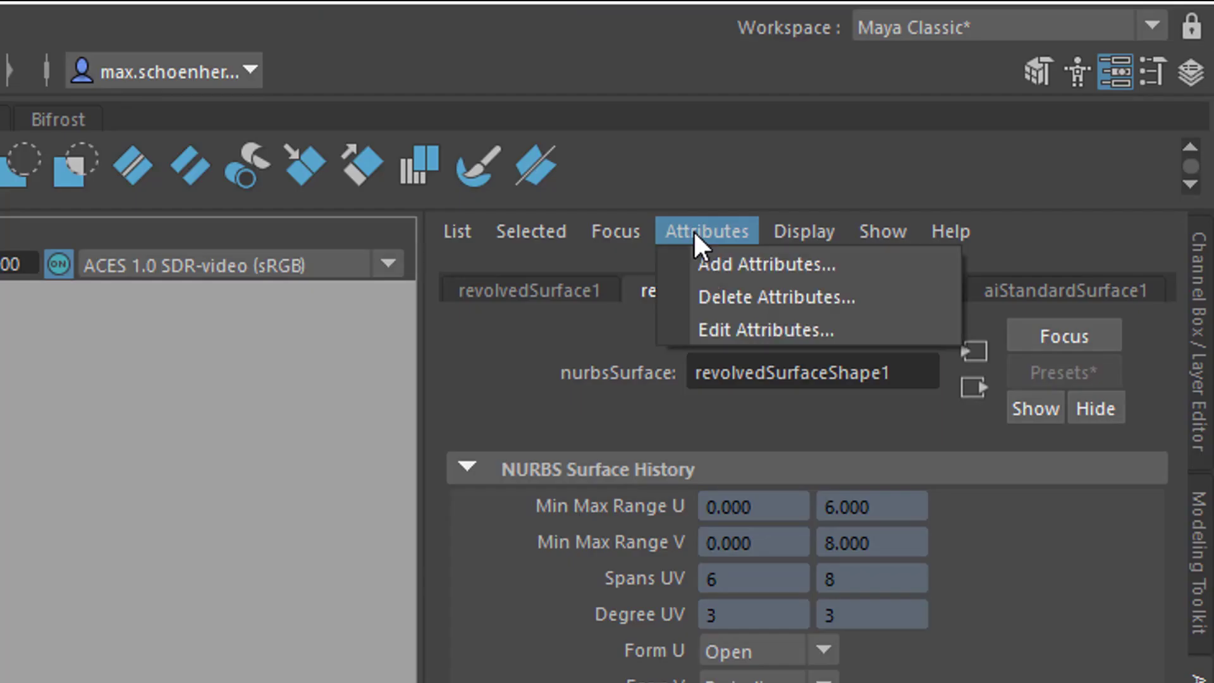
{"action": "left_click", "coordinate": [765, 265]}
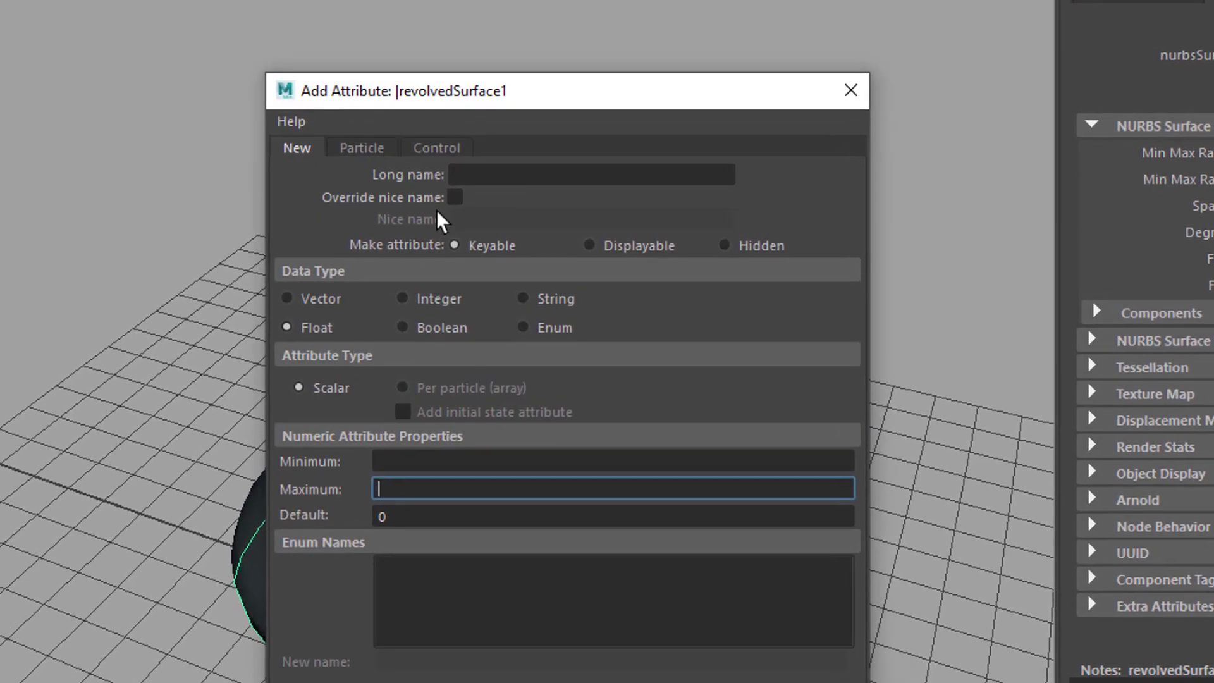
{"action": "mouse_move", "coordinate": [495, 91]}
{"action": "left_mouse_down"}
{"action": "mouse_move", "coordinate": [539, 102]}
{"action": "mouse_move", "coordinate": [481, 96]}
{"action": "left_mouse_up"}
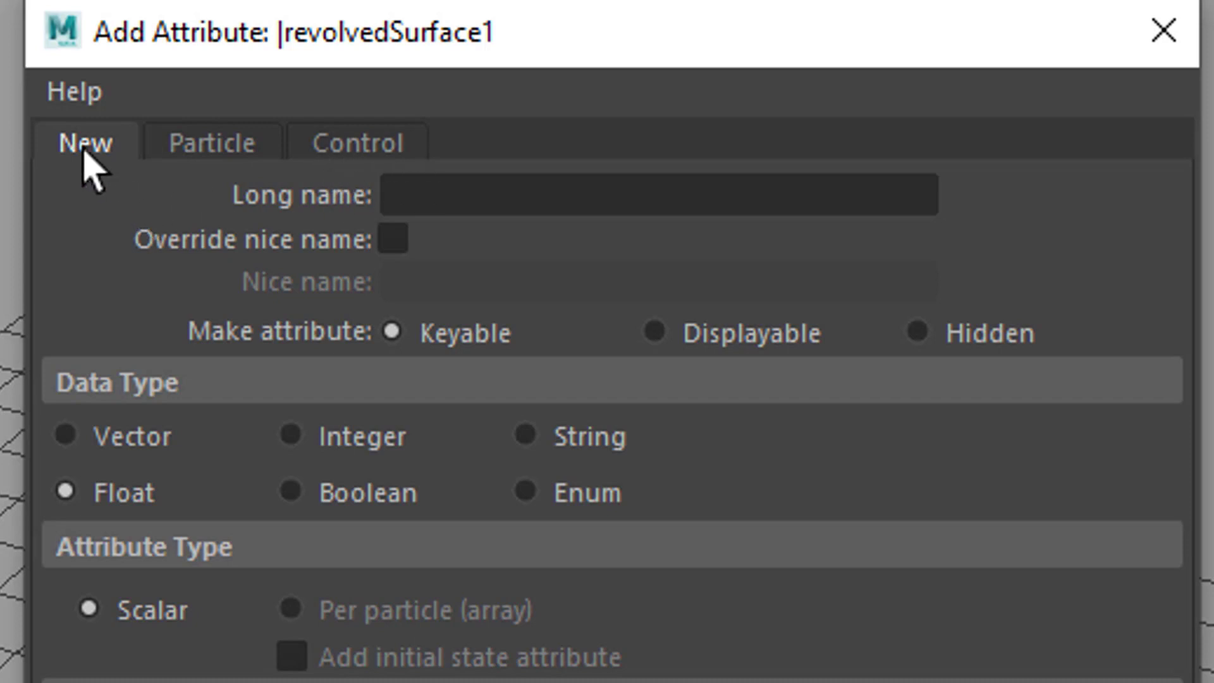
Step: Add a keyable float attribute named topCVs to the vase with minimum -10, maximum 10 and default 0
{"action": "left_click", "coordinate": [436, 196]}
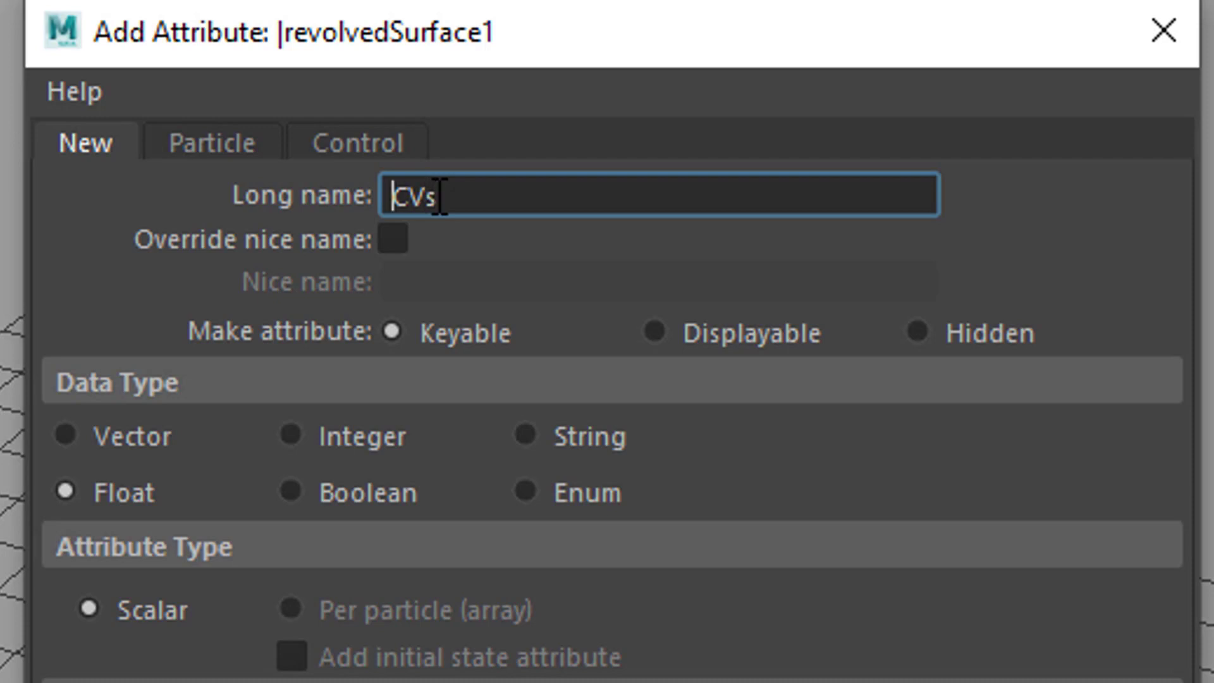
{"action": "left_click", "coordinate": [388, 197]}
{"action": "type", "text": "top"}
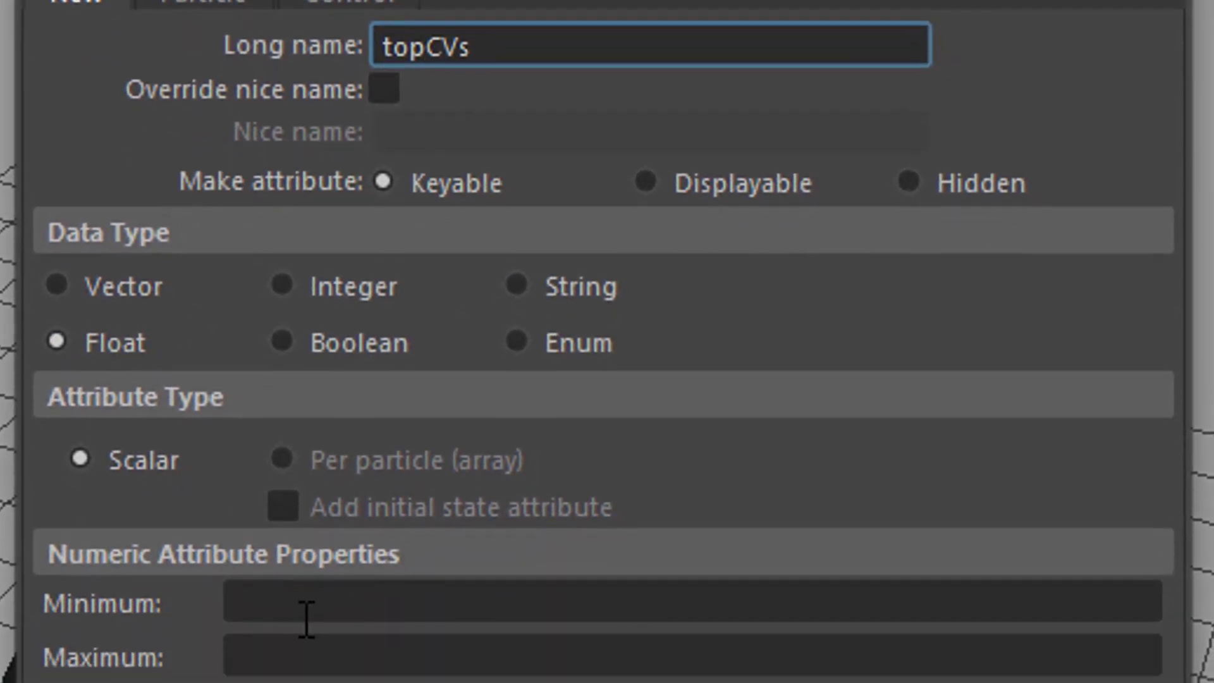
{"action": "left_click", "coordinate": [306, 613]}
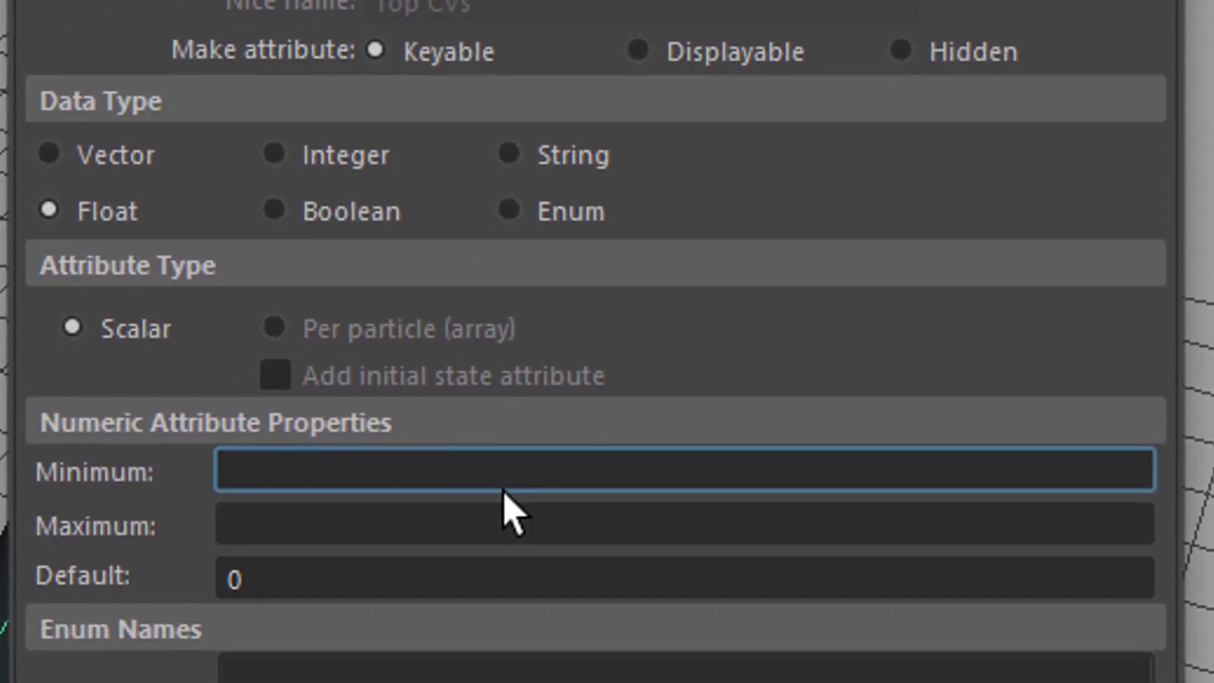
{"action": "type", "text": "-10"}
{"action": "left_click", "coordinate": [308, 523]}
{"action": "type", "text": "10"}
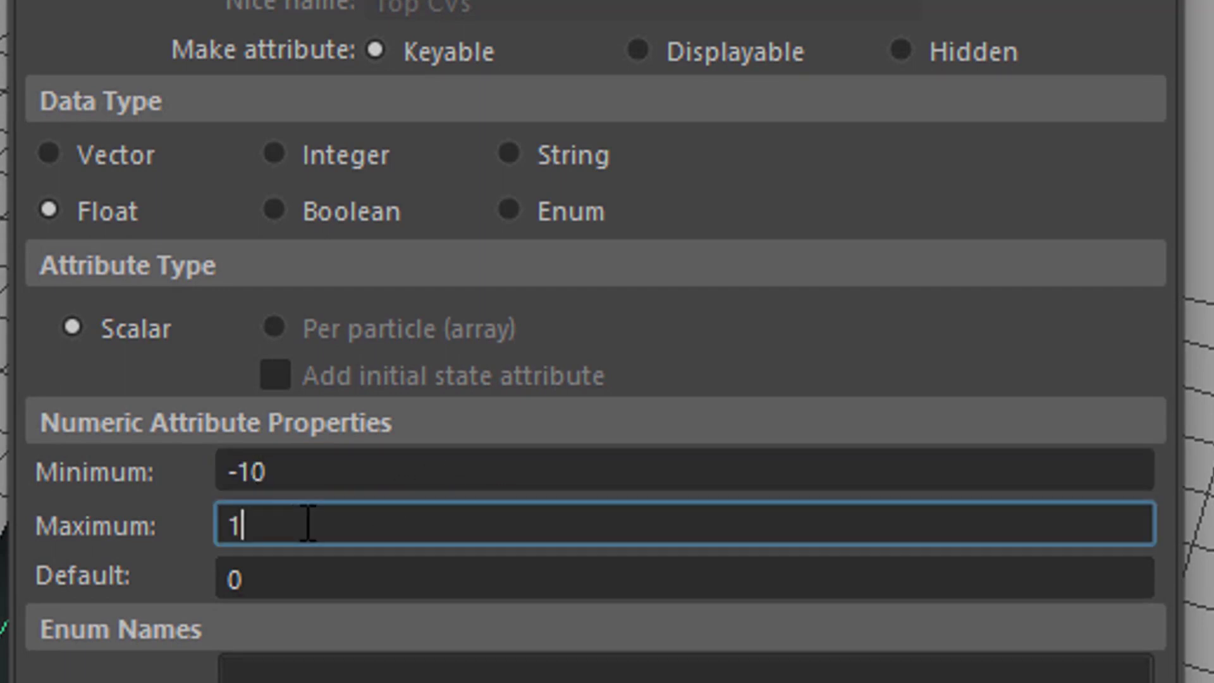
{"action": "left_click", "coordinate": [303, 588]}
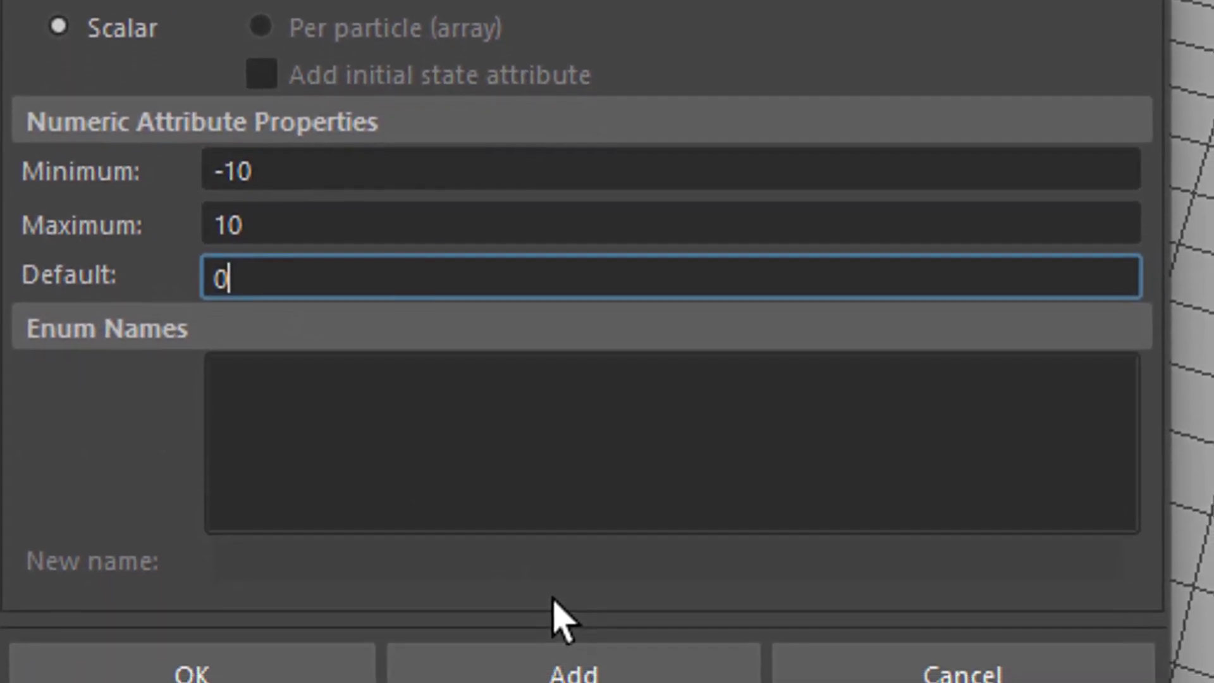
{"action": "left_click", "coordinate": [646, 628]}
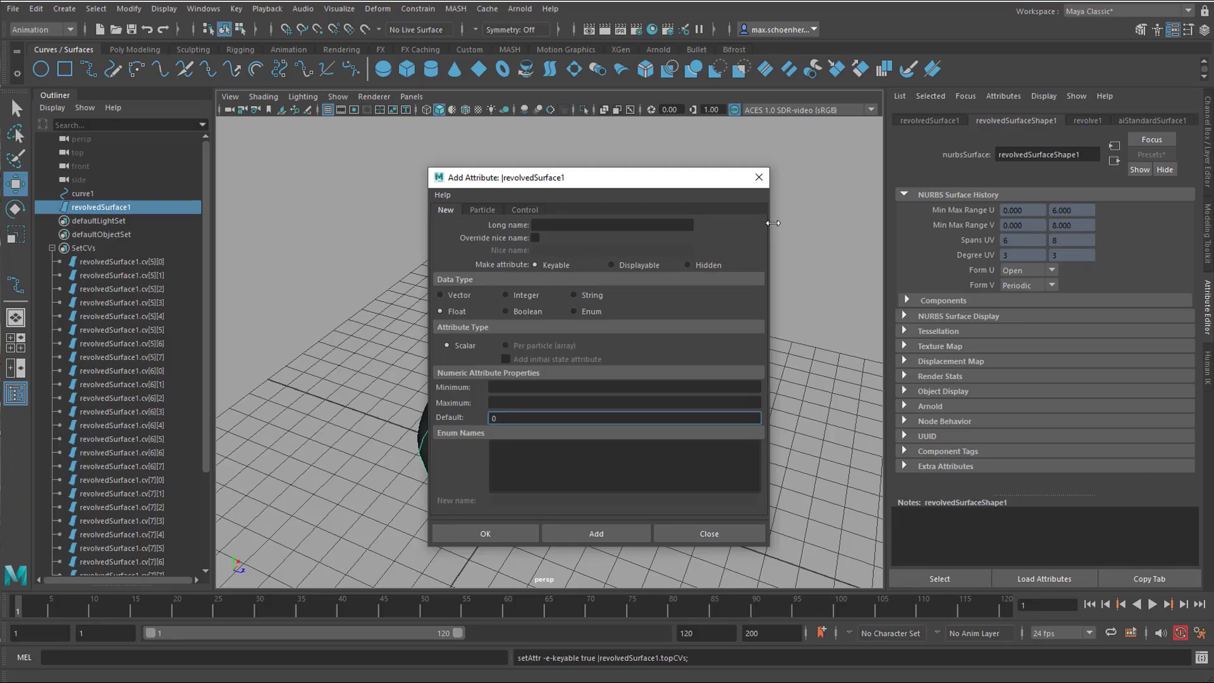
{"action": "left_click", "coordinate": [759, 177]}
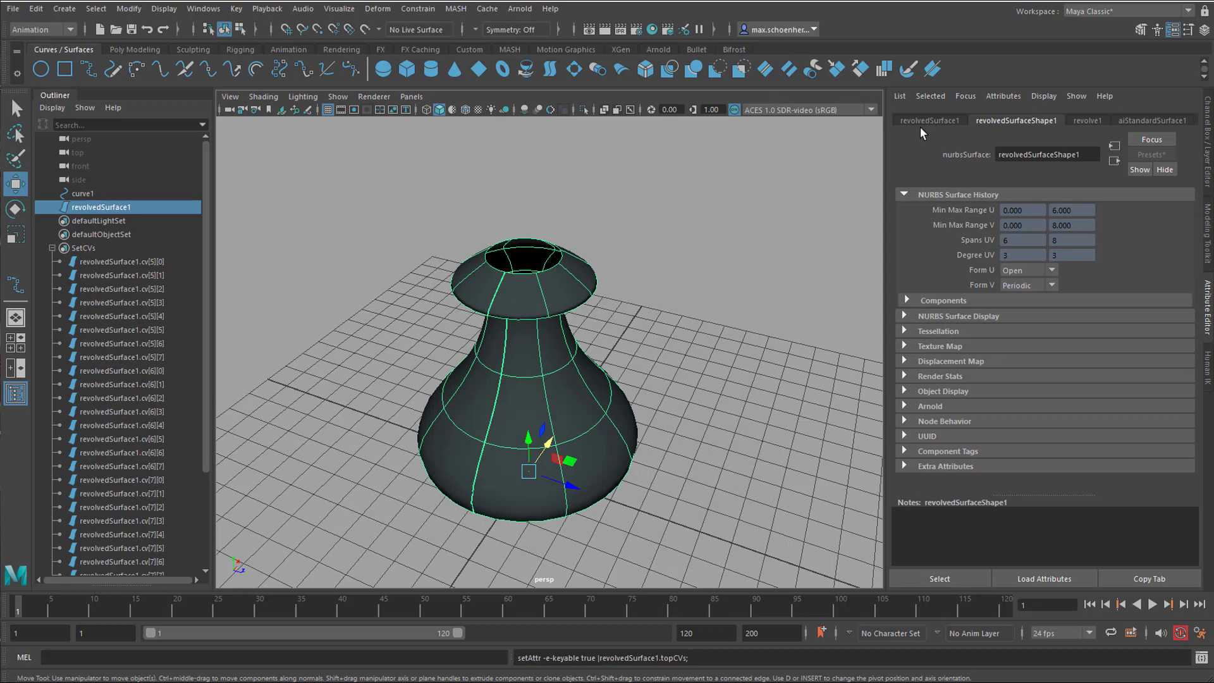
Step: Check the new Top CVs attribute in the Channel Box and among the vase transform's extra attributes
{"action": "key", "text": "ctrl+a"}
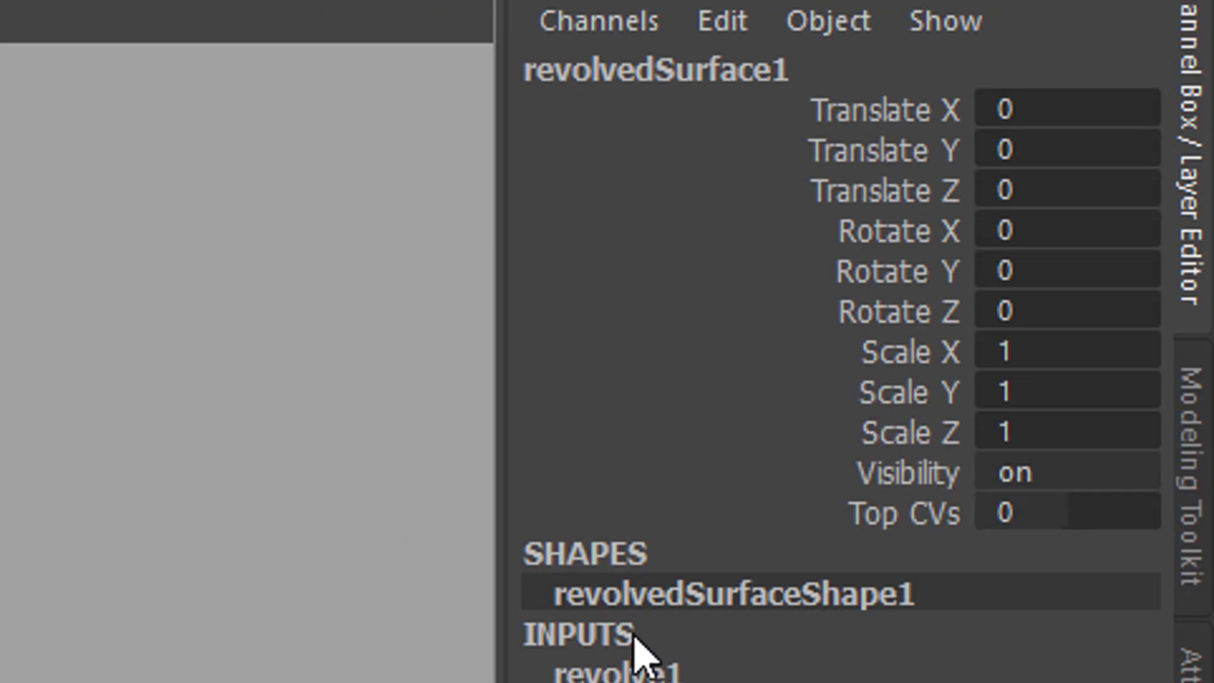
{"action": "key", "text": "ctrl+a"}
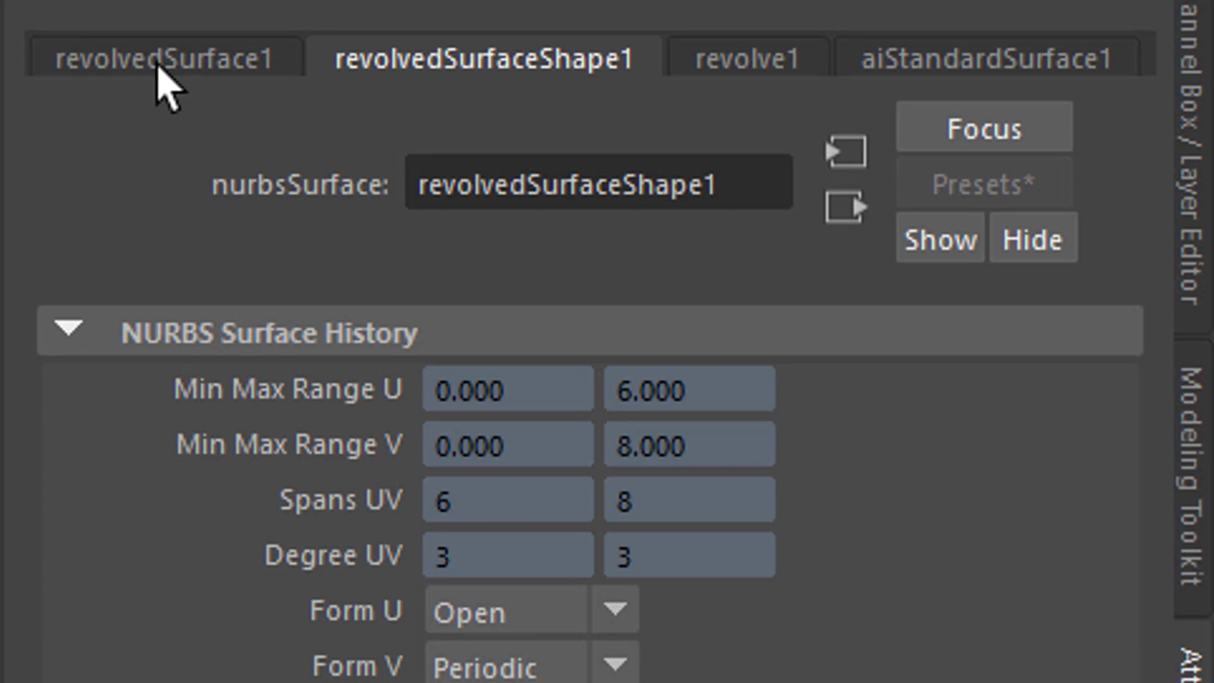
{"action": "left_click", "coordinate": [158, 67]}
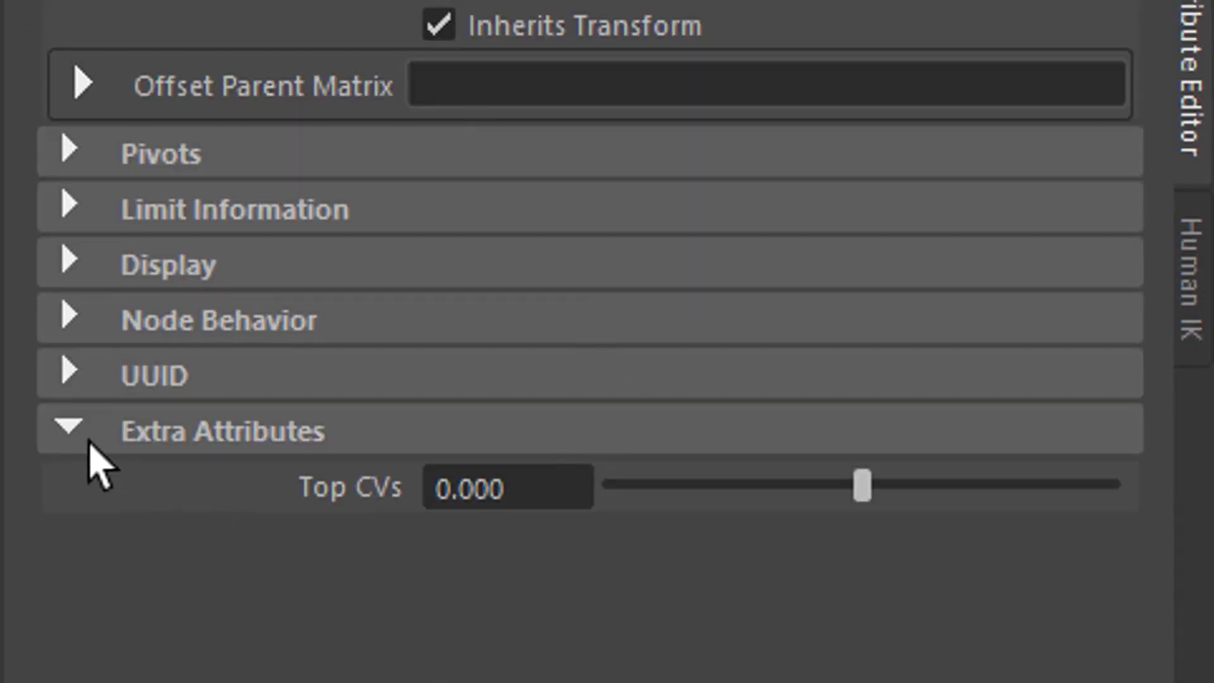
{"action": "left_click", "coordinate": [68, 426]}
{"action": "left_click", "coordinate": [68, 426]}
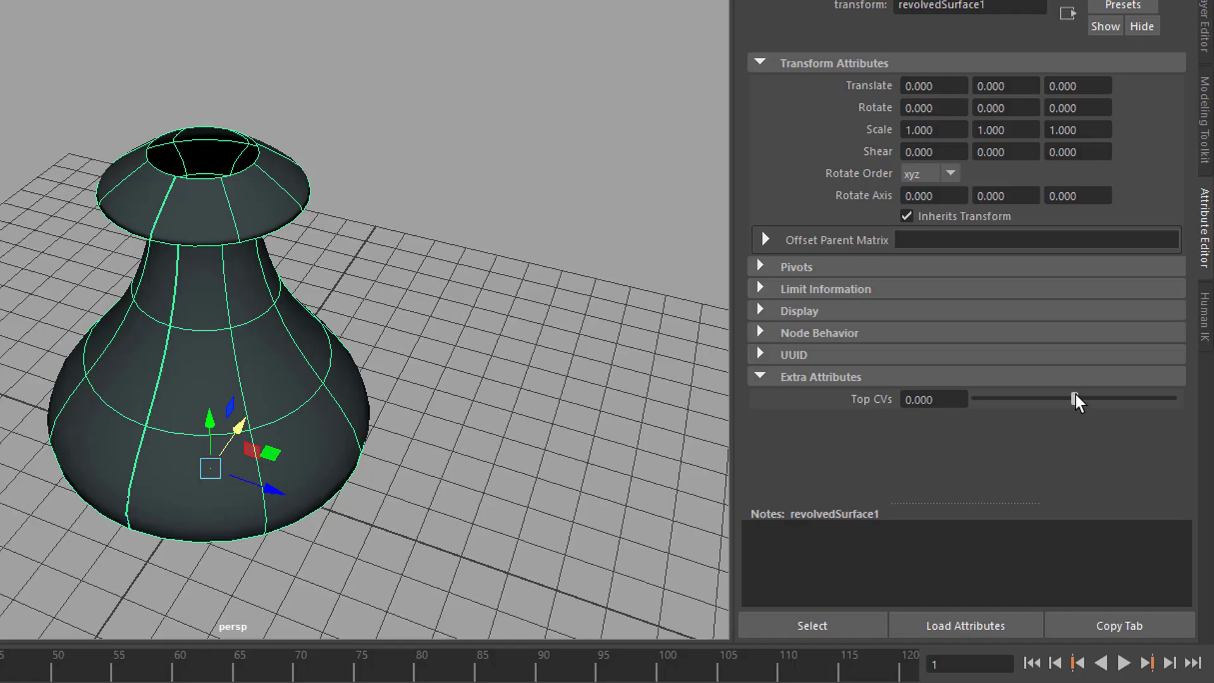
Step: Try out the Top CVs slider and return its value to 0
{"action": "left_click_drag", "start_coordinate": [1075, 395], "coordinate": [885, 406]}
{"action": "type", "text": "0"}
{"action": "key", "text": "Return"}
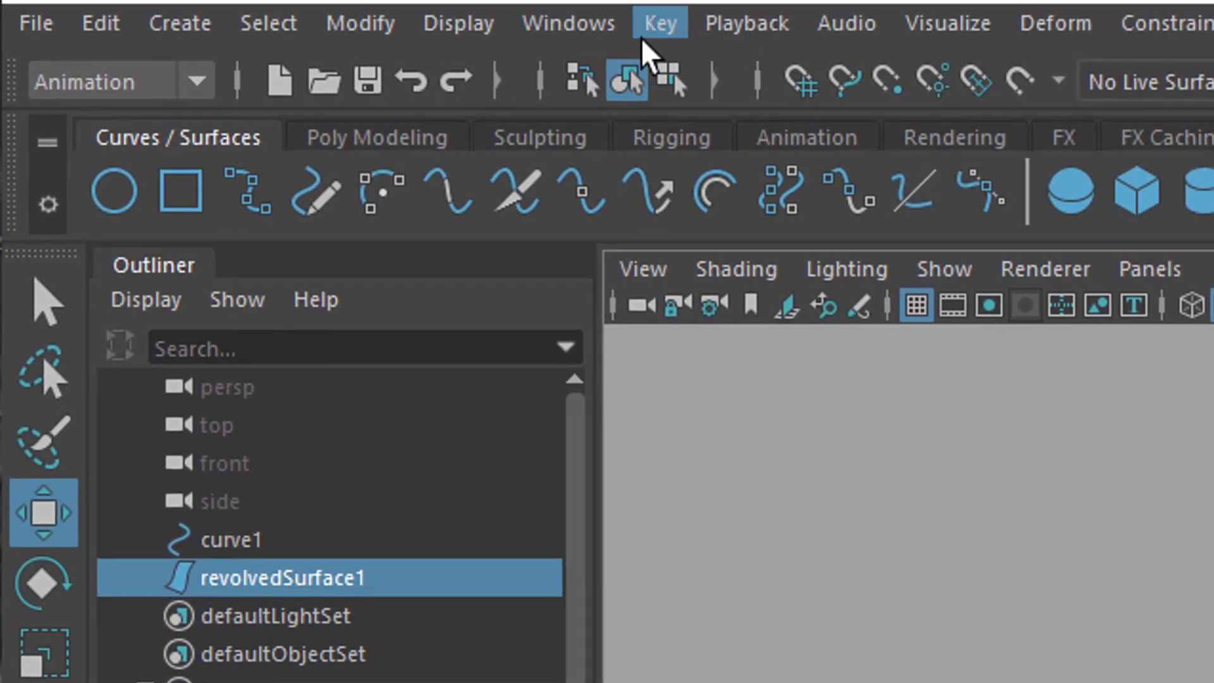
Step: Open the Set Driven Key window using the Animation menu set and place it beside the vase
{"action": "left_click", "coordinate": [197, 81]}
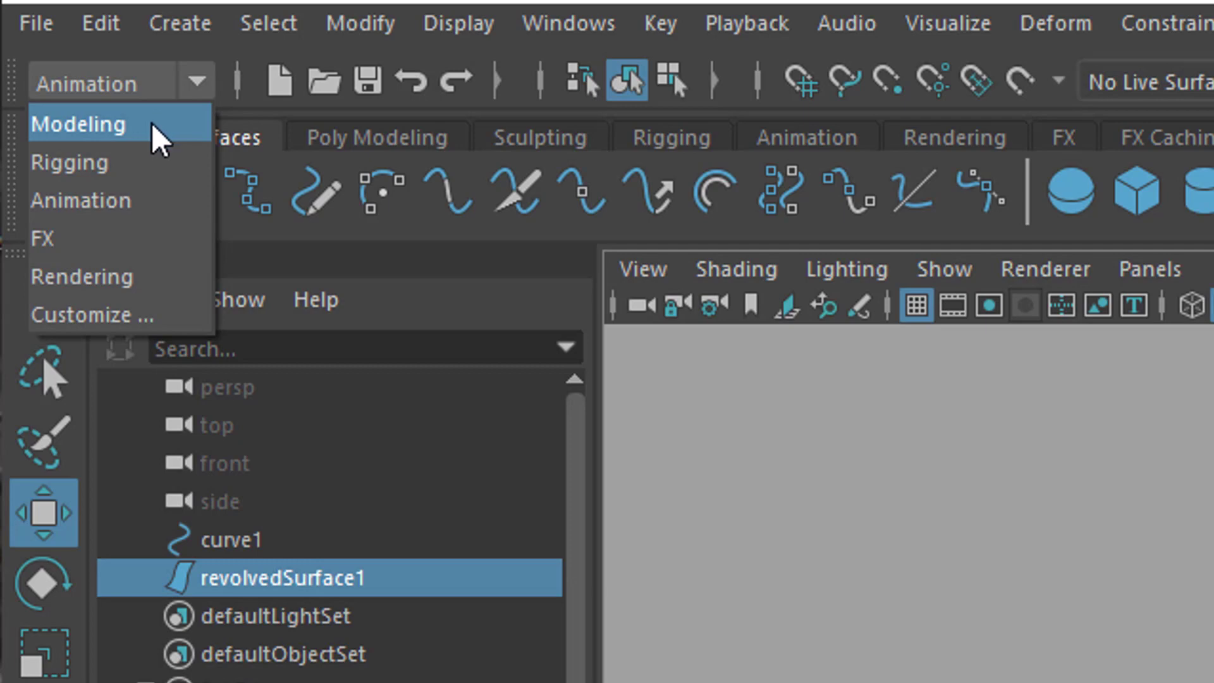
{"action": "left_click", "coordinate": [152, 122]}
{"action": "left_click", "coordinate": [197, 82]}
{"action": "left_click", "coordinate": [121, 198]}
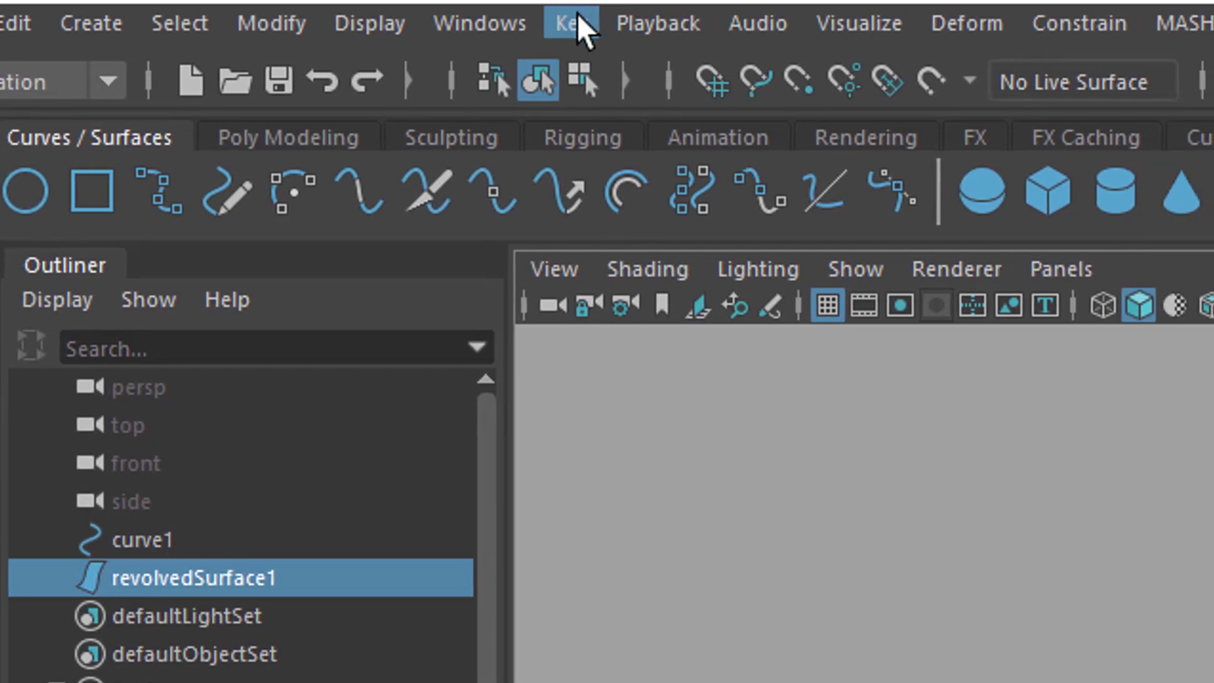
{"action": "left_click", "coordinate": [641, 24]}
{"action": "mouse_move", "coordinate": [671, 347]}
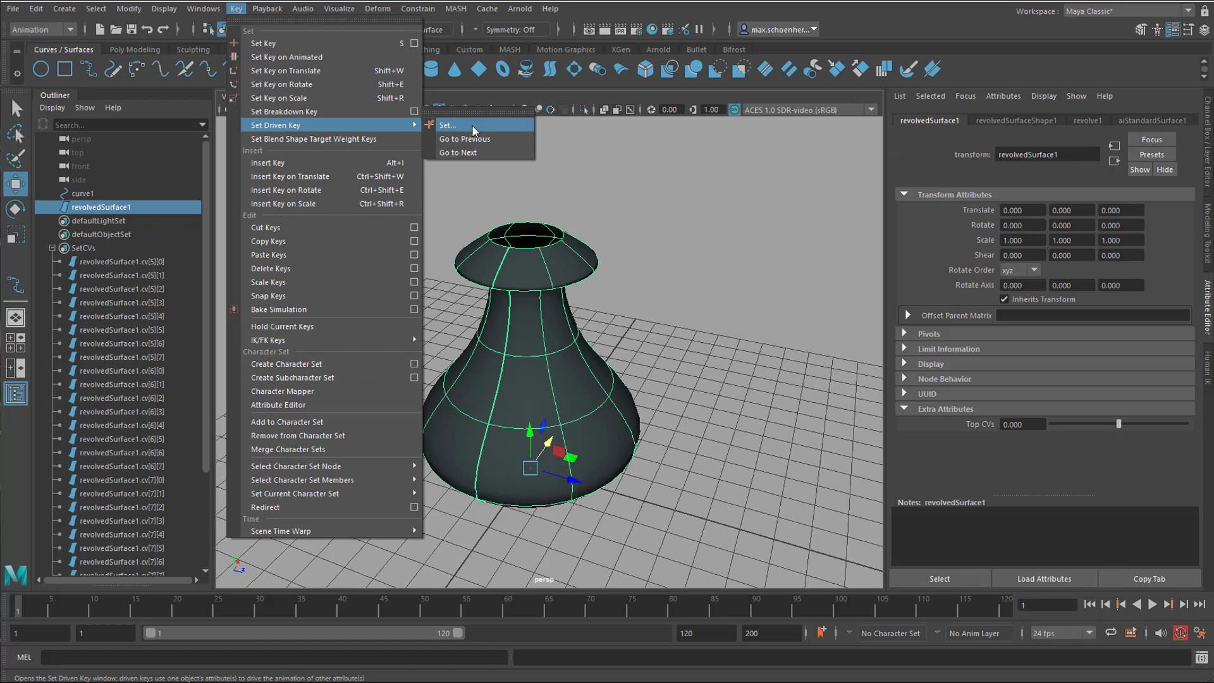
{"action": "left_click", "coordinate": [472, 124]}
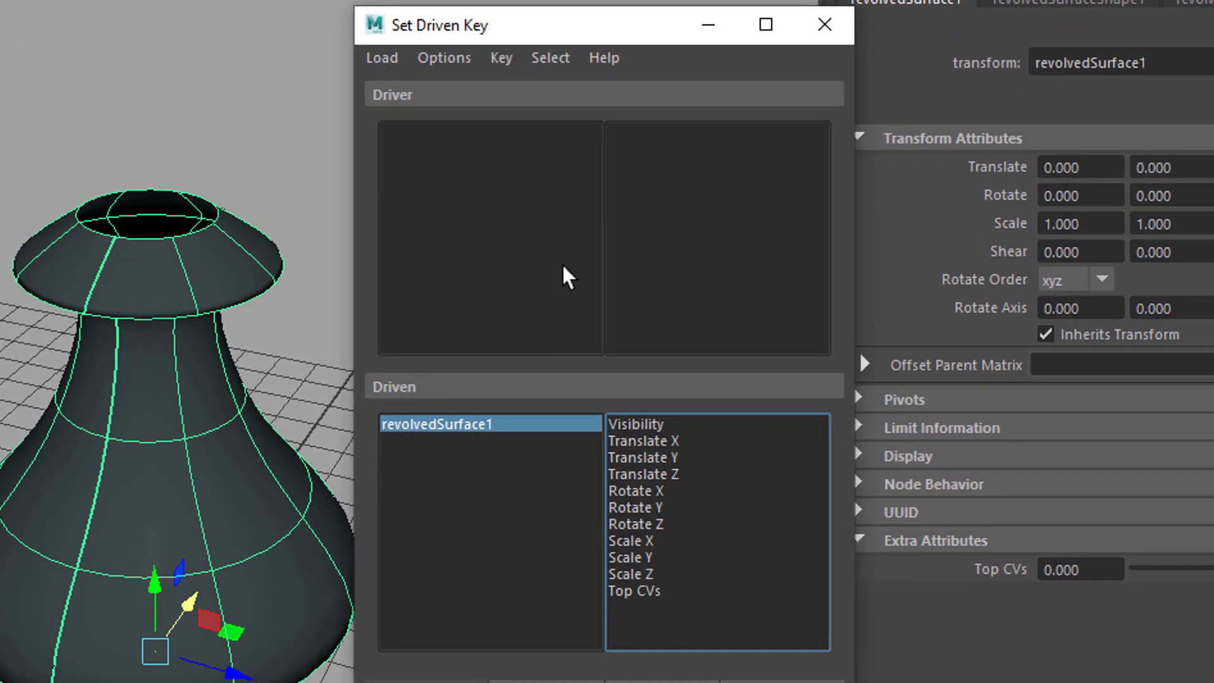
{"action": "mouse_move", "coordinate": [504, 24]}
{"action": "left_mouse_down"}
{"action": "mouse_move", "coordinate": [513, 37]}
{"action": "mouse_move", "coordinate": [506, 18]}
{"action": "left_mouse_up"}
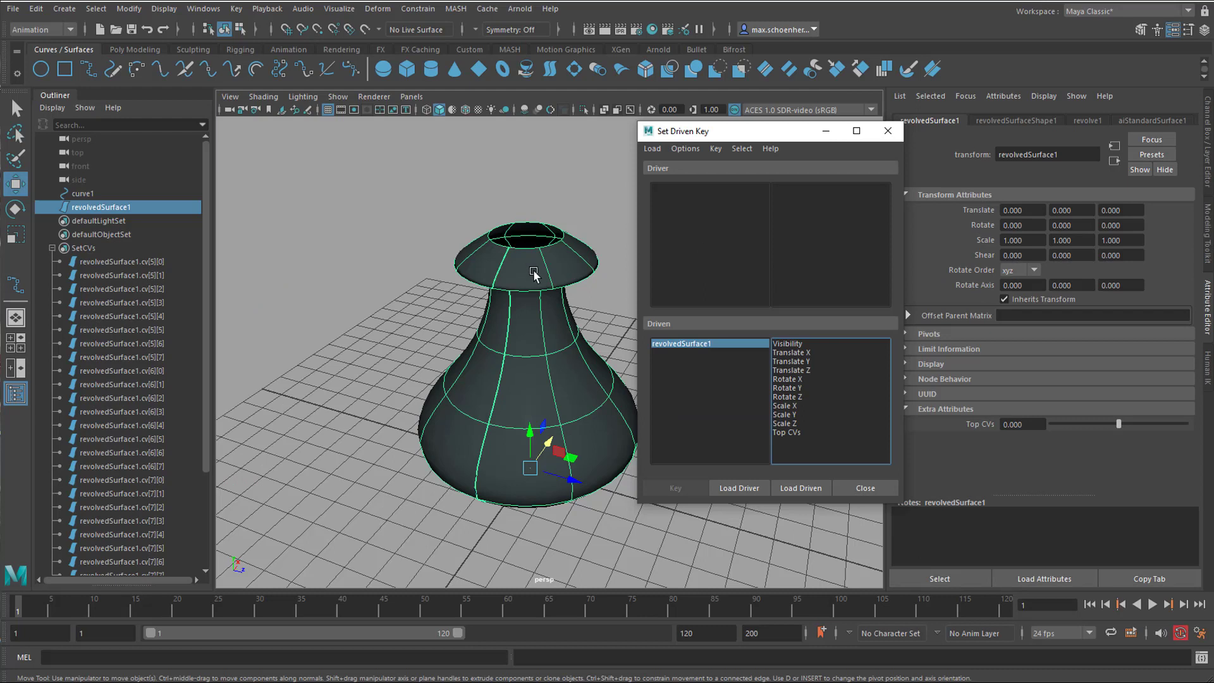
Step: Load the vase surface as the driver and choose Top CVs as its driving attribute
{"action": "left_click", "coordinate": [161, 281]}
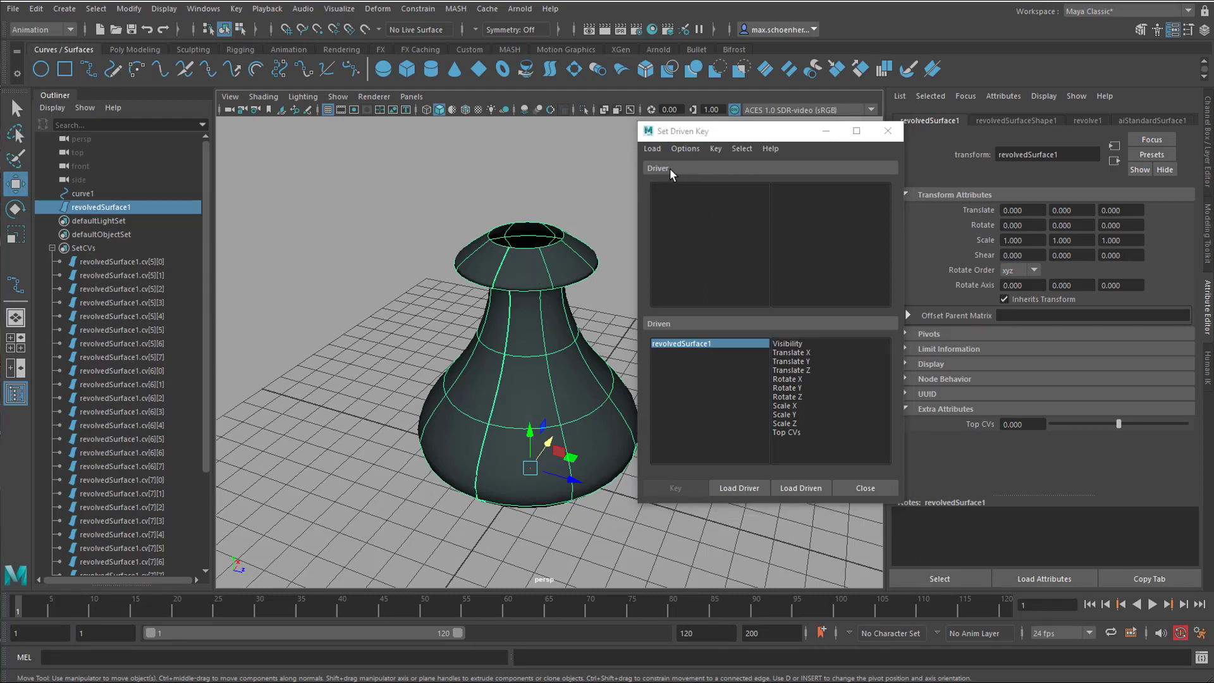
{"action": "left_click", "coordinate": [749, 487]}
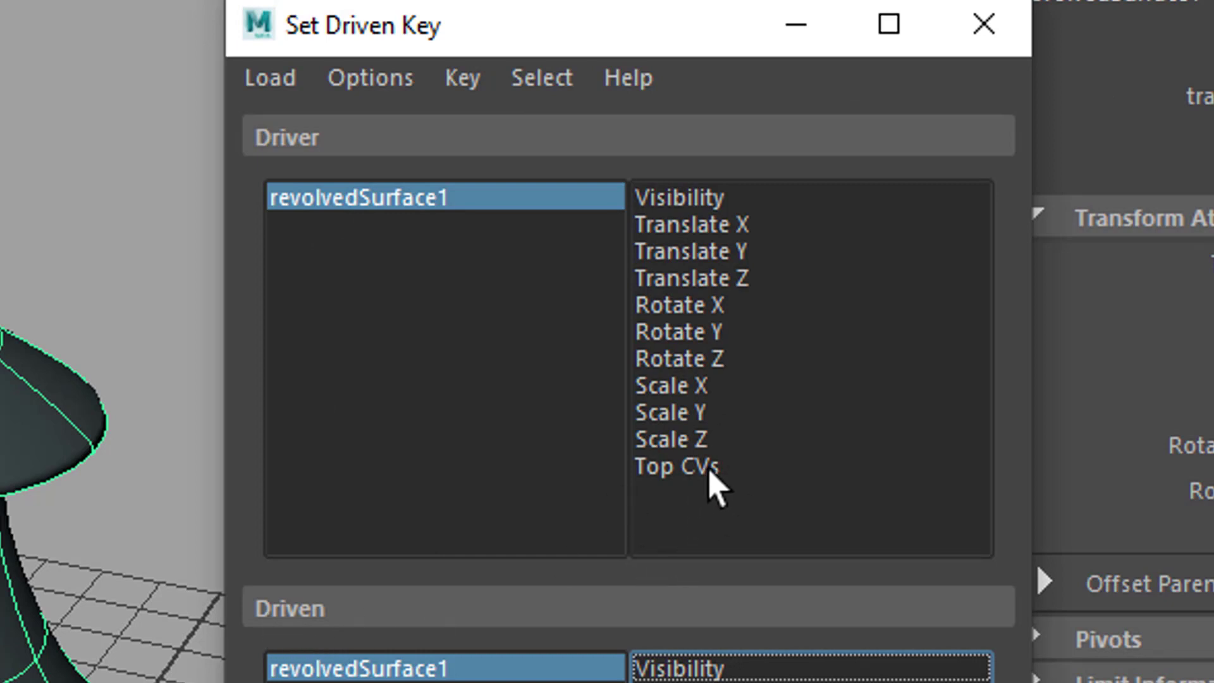
{"action": "left_click", "coordinate": [715, 485]}
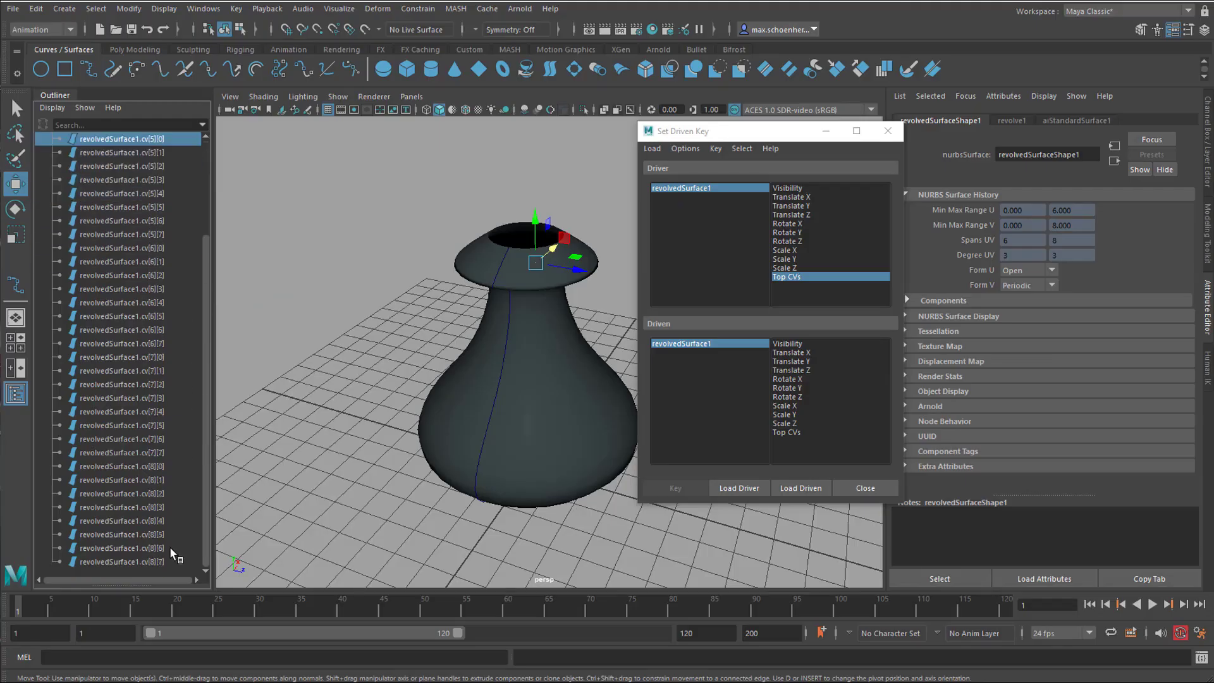
Step: Load all control vertices of SetCVs as driven and choose their X, Y and Z values
{"action": "left_click", "coordinate": [147, 561], "text": "shift"}
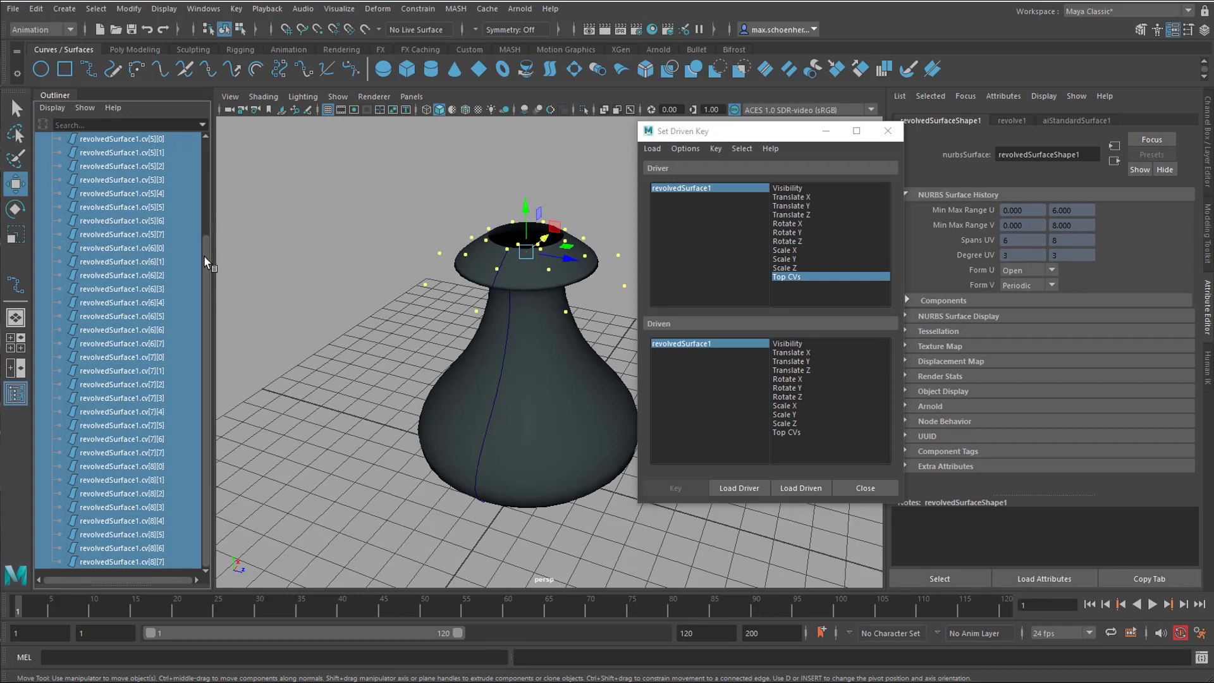
{"action": "scroll", "coordinate": [203, 255], "scroll_direction": "up", "scroll_amount": 3}
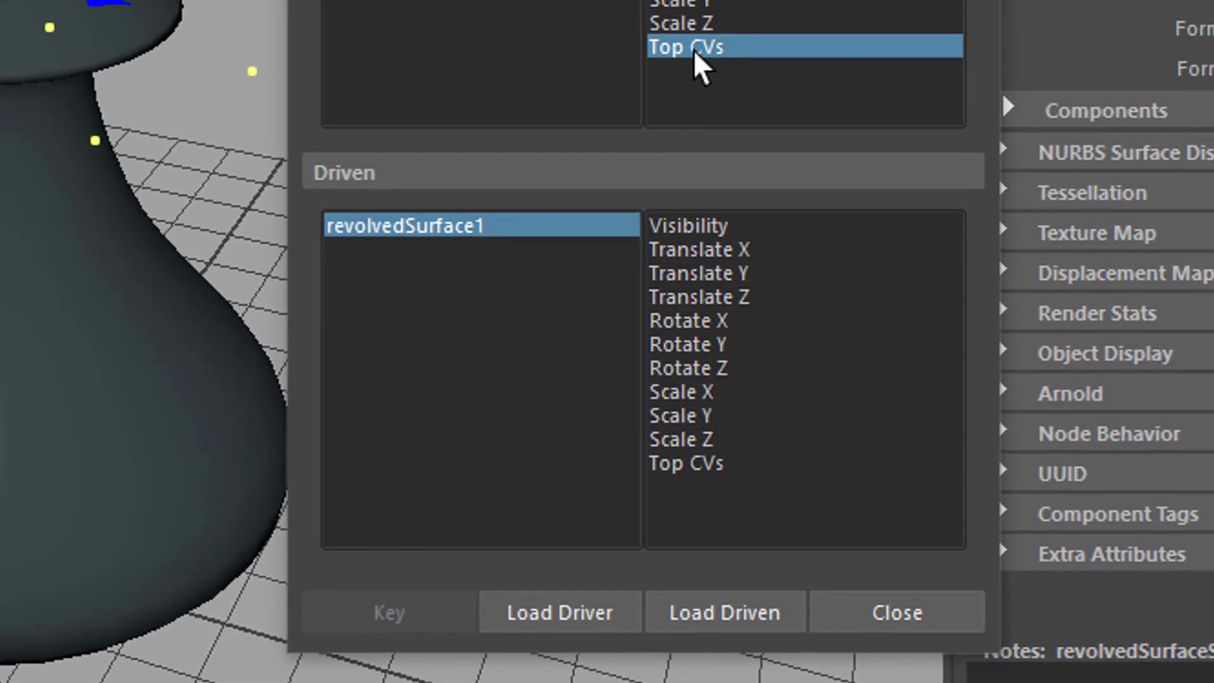
{"action": "left_click", "coordinate": [740, 621]}
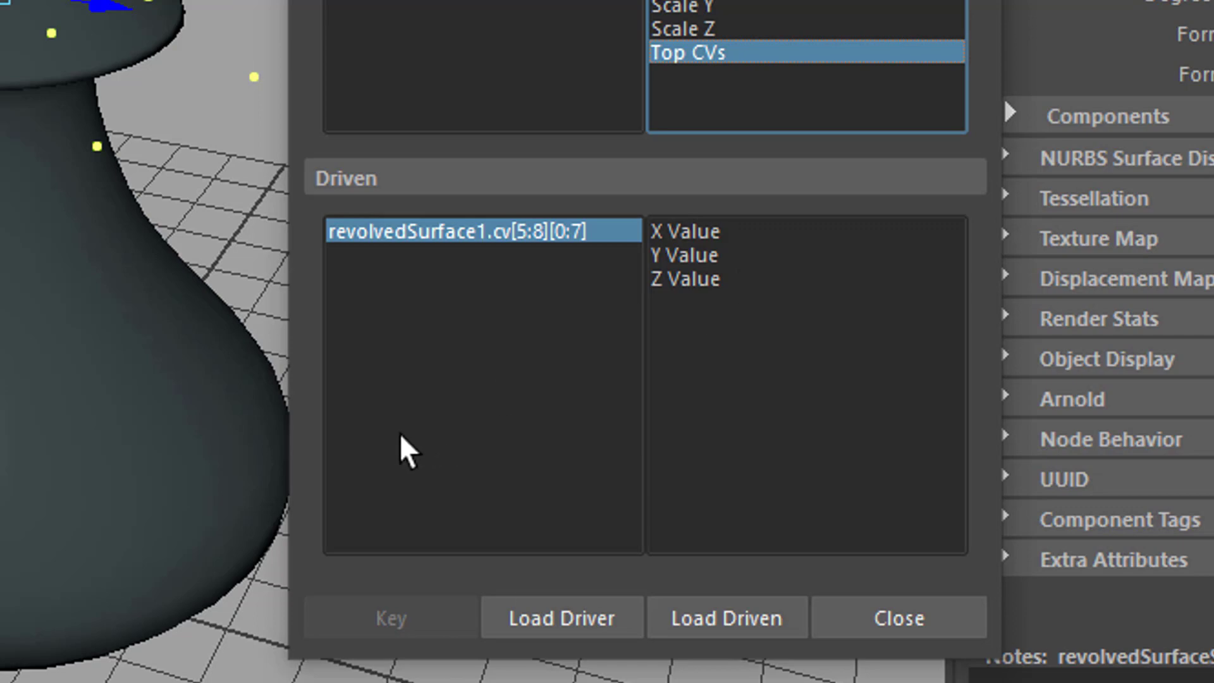
{"action": "left_click", "coordinate": [713, 230]}
{"action": "left_click", "coordinate": [708, 255], "text": "ctrl"}
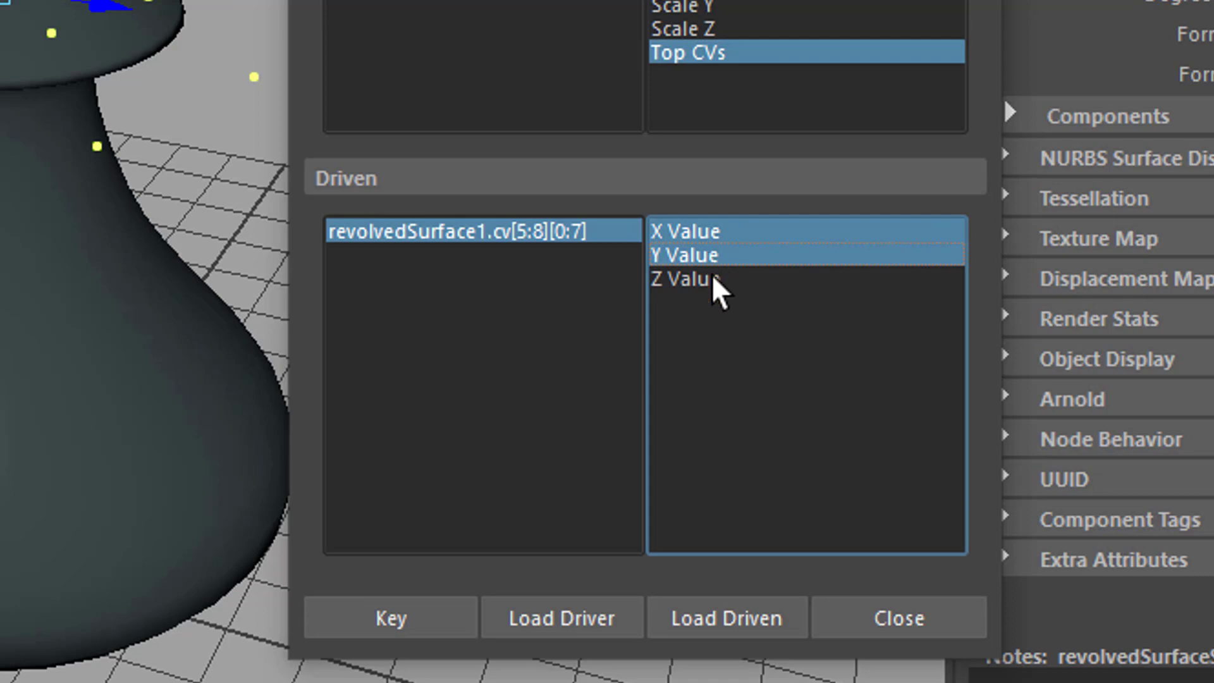
{"action": "left_click", "coordinate": [714, 279], "text": "ctrl"}
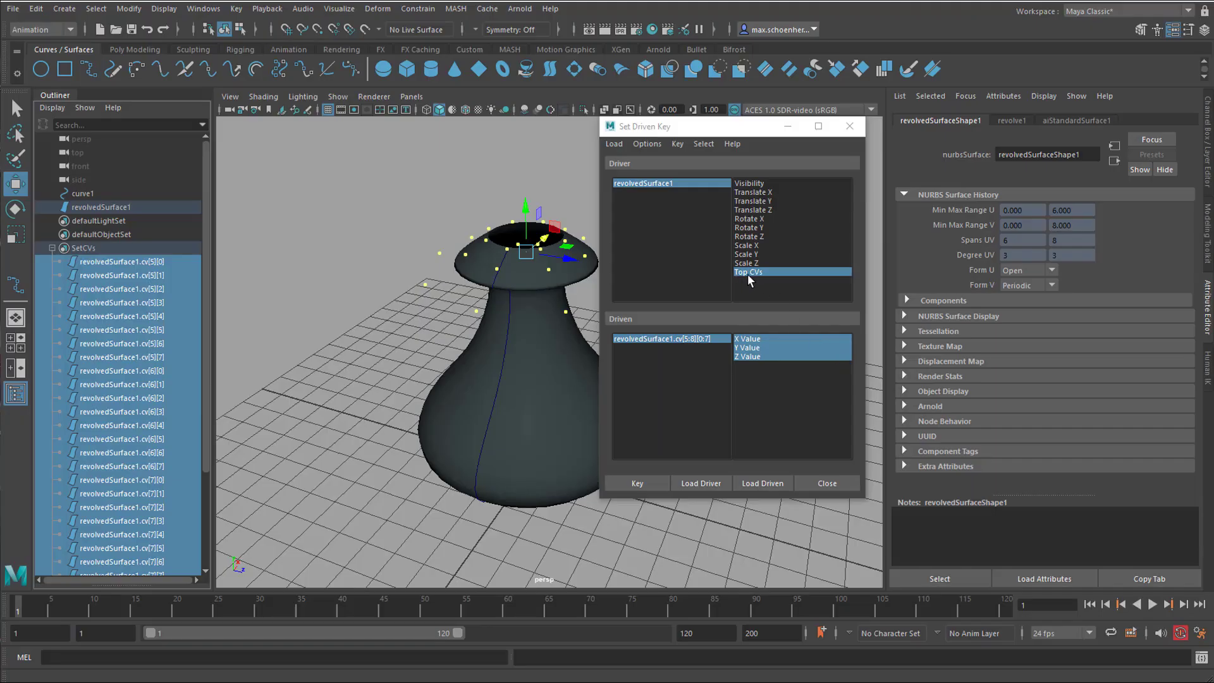
Step: Select the vase surface and set a driven key for the control vertices with Top CVs at 0
{"action": "left_click", "coordinate": [81, 207]}
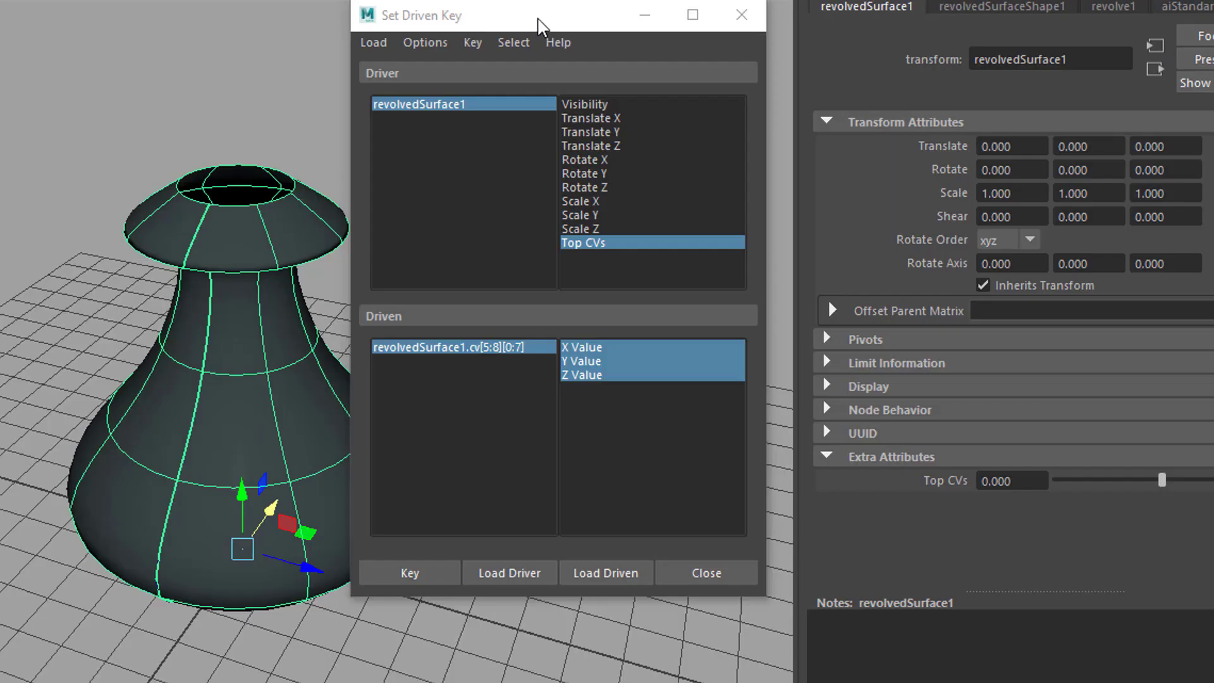
{"action": "left_click_drag", "start_coordinate": [538, 19], "coordinate": [509, 47]}
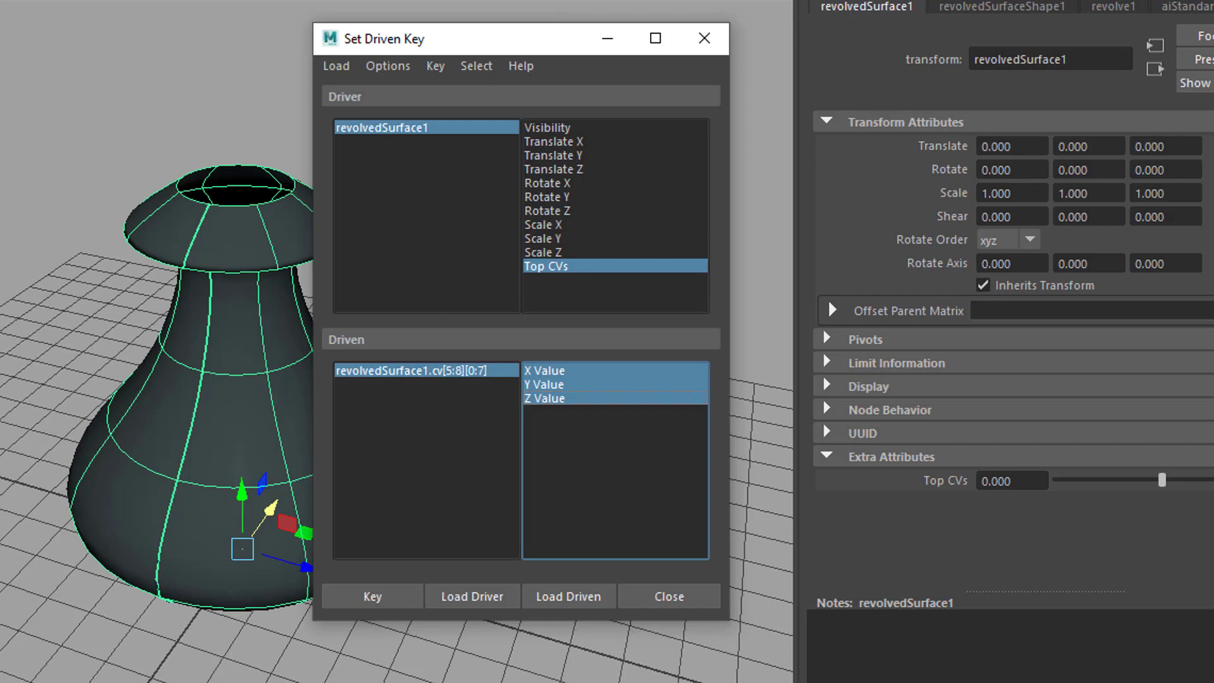
{"action": "left_click", "coordinate": [386, 597]}
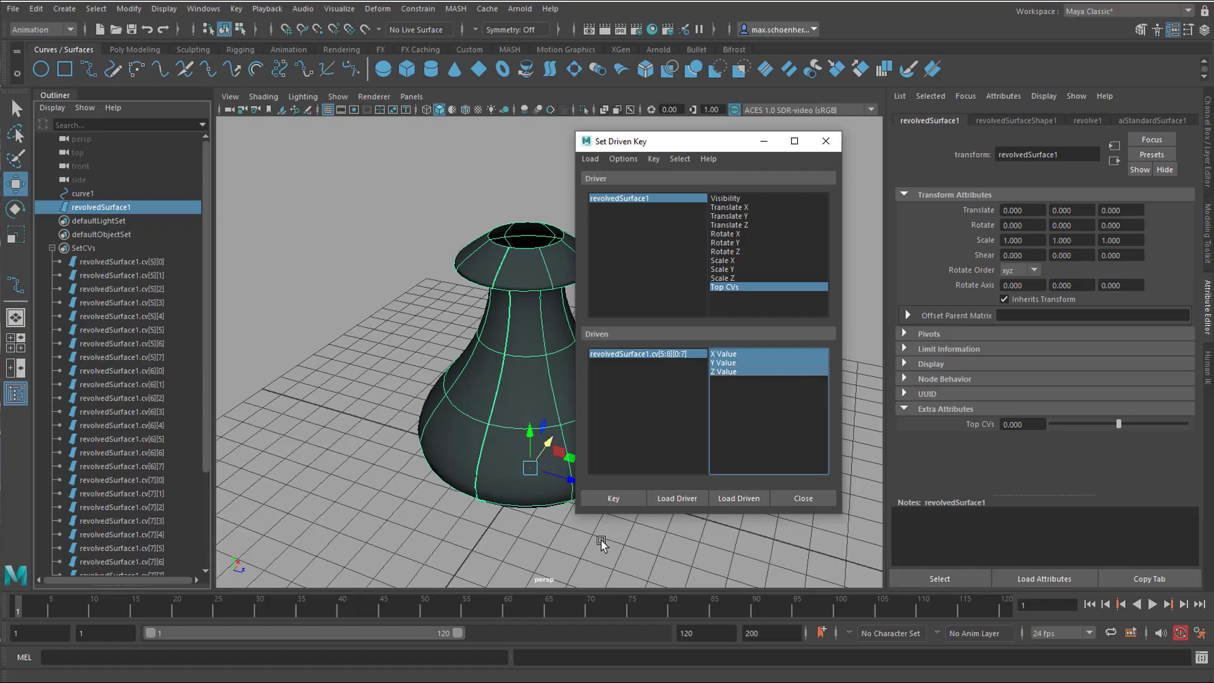
Step: Set the driven key for the control vertices at Top CVs 0, and lower Top CVs to -10
{"action": "left_click", "coordinate": [614, 499]}
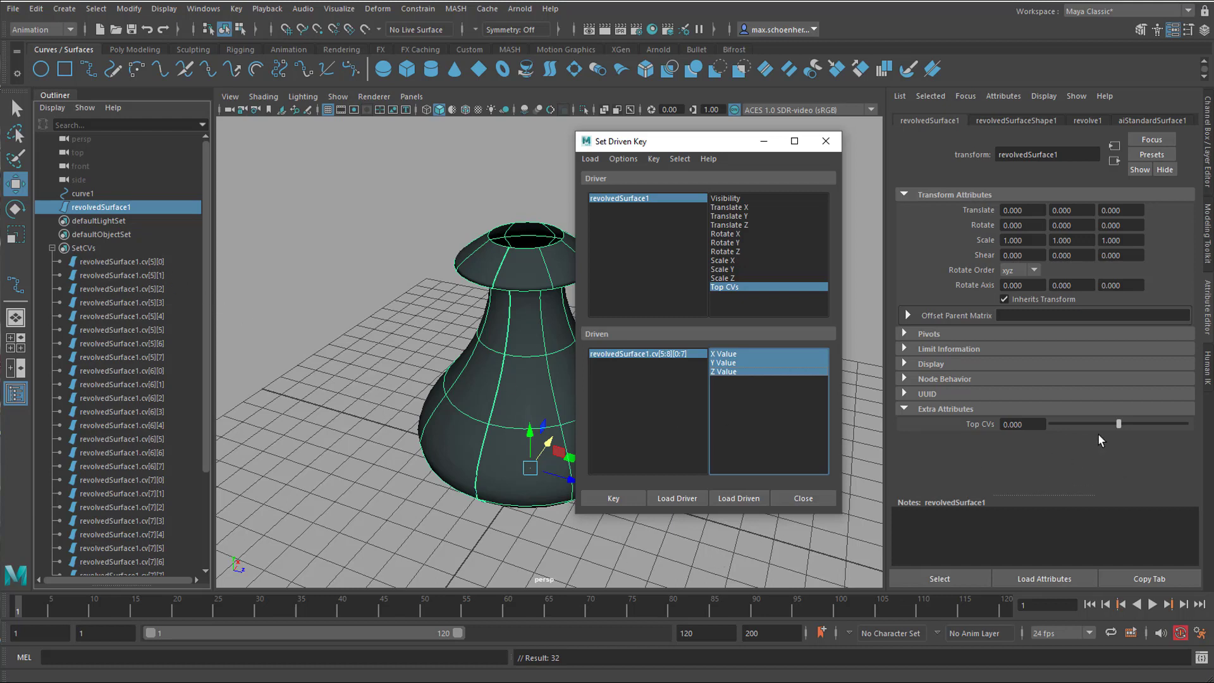
{"action": "left_click_drag", "start_coordinate": [1121, 424], "coordinate": [1075, 434]}
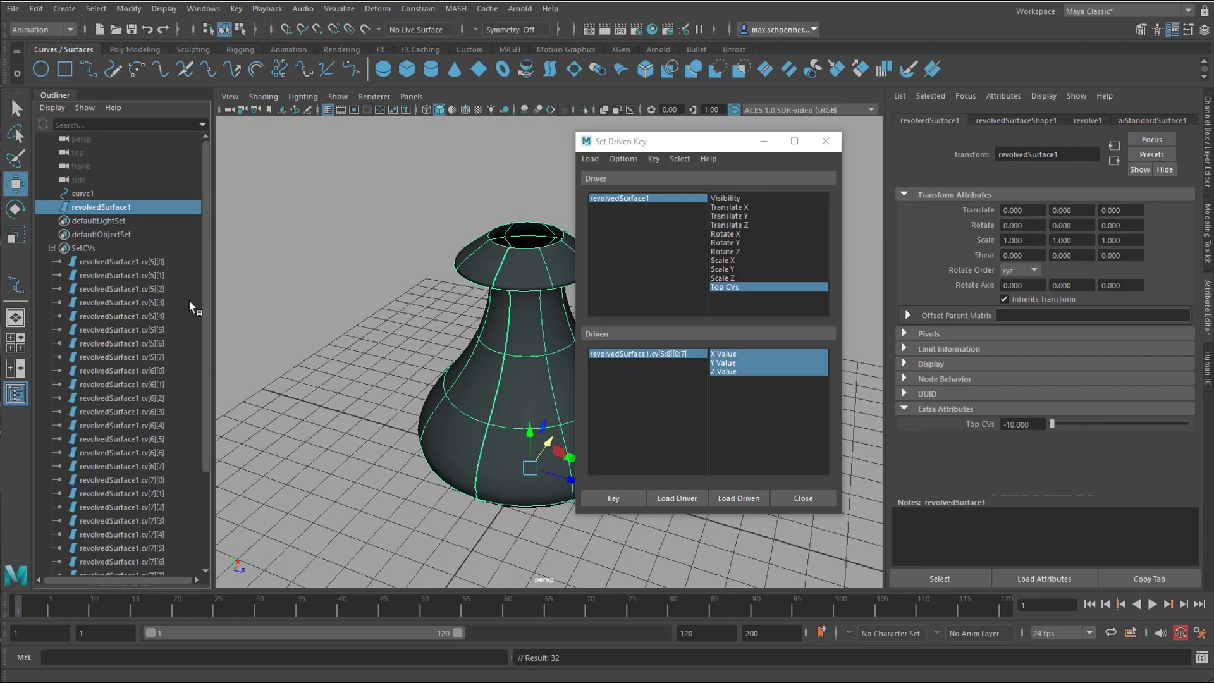
Step: Lower all SetCVs control vertices and shift them slightly sideways, and set a driven key for them at Top CVs -10
{"action": "left_click", "coordinate": [140, 261]}
{"action": "left_click_drag", "start_coordinate": [207, 293], "coordinate": [203, 412]}
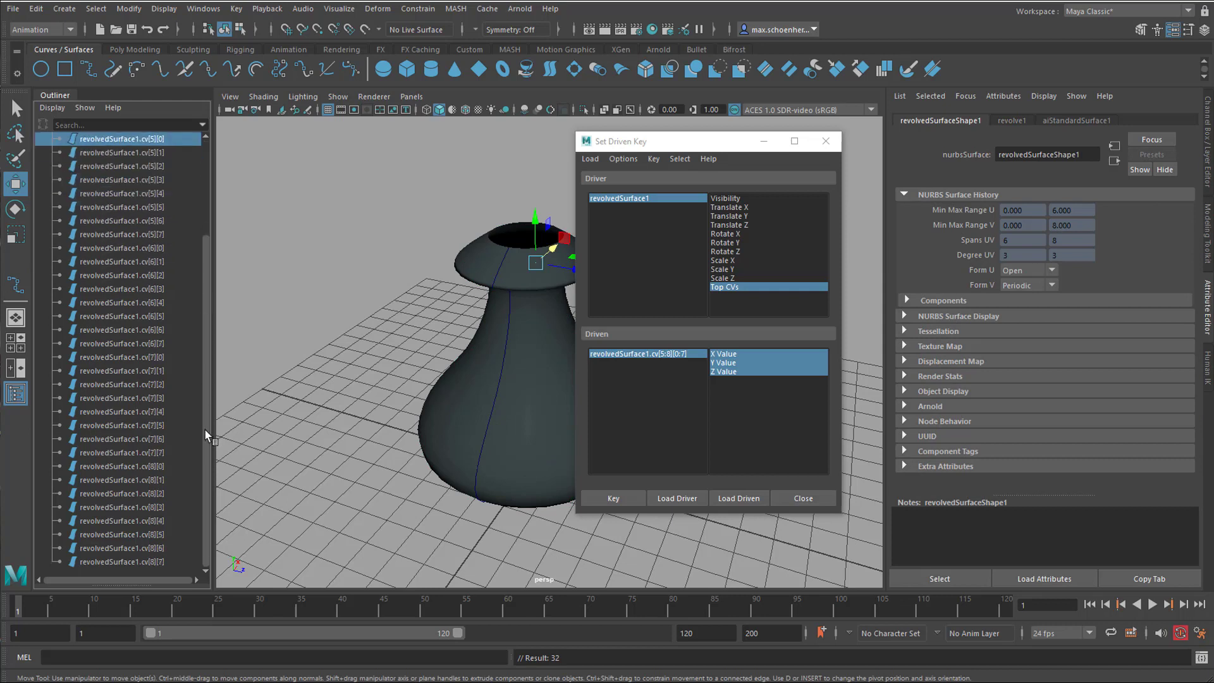
{"action": "left_click", "coordinate": [149, 561], "text": "shift"}
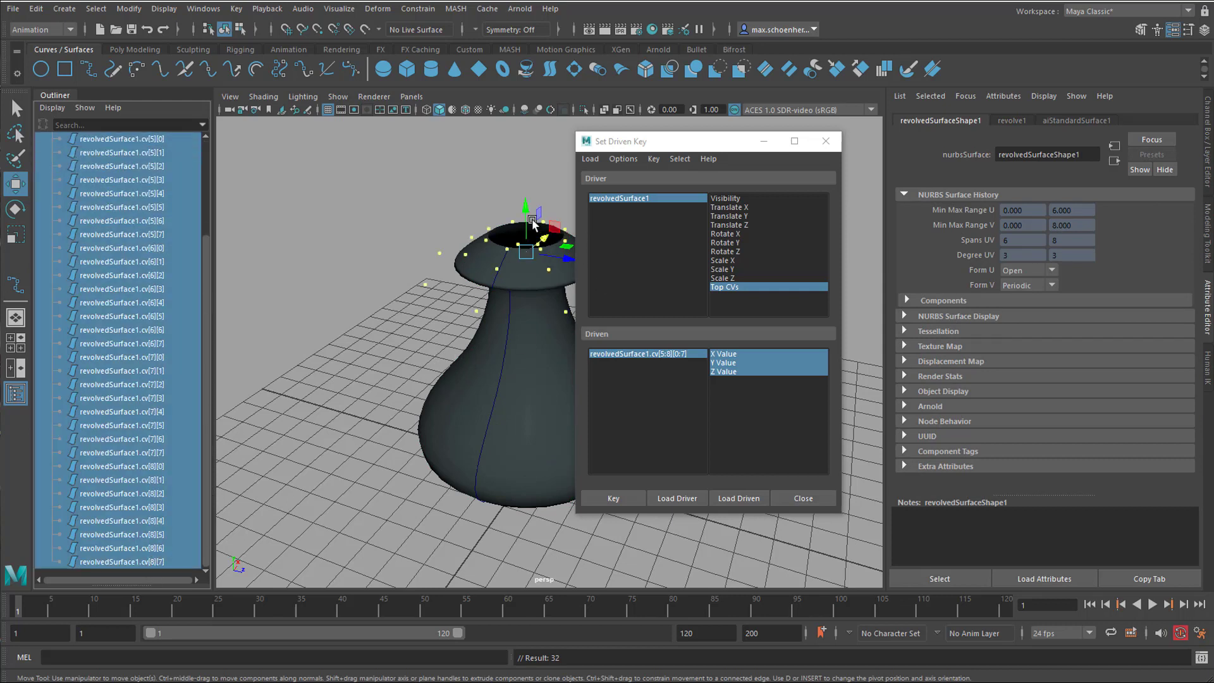
{"action": "left_click_drag", "start_coordinate": [526, 213], "coordinate": [519, 268]}
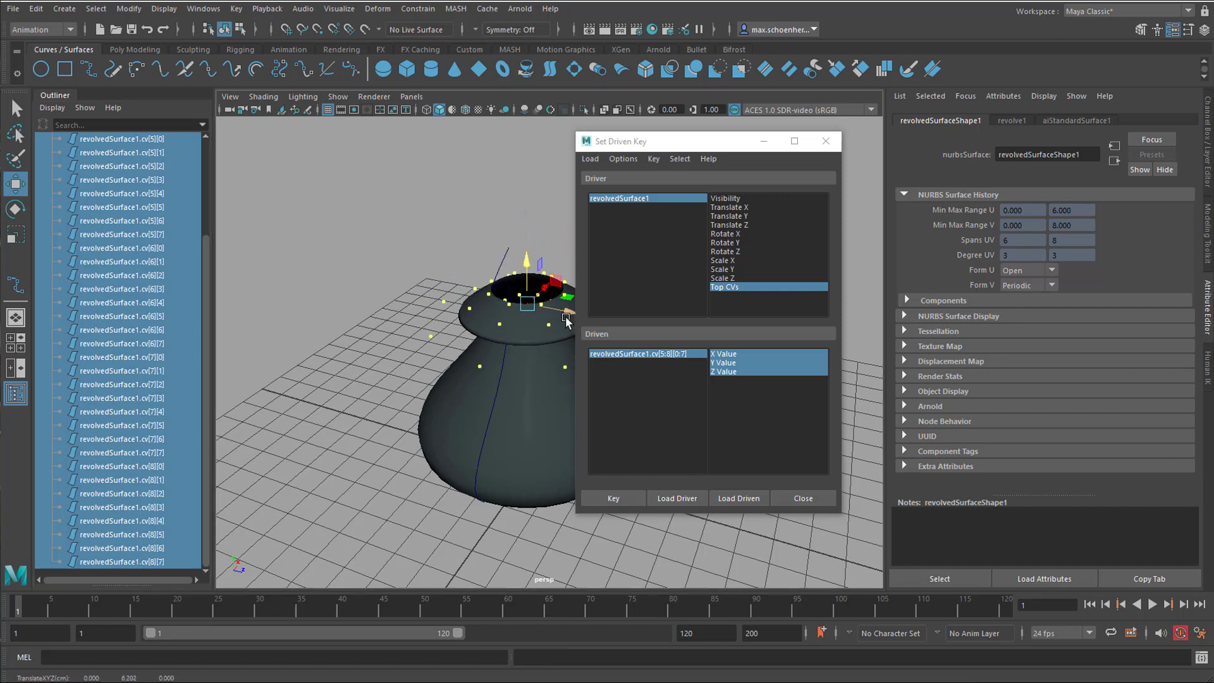
{"action": "mouse_move", "coordinate": [570, 311]}
{"action": "left_mouse_down"}
{"action": "mouse_move", "coordinate": [556, 311]}
{"action": "mouse_move", "coordinate": [593, 311]}
{"action": "left_mouse_up"}
{"action": "left_click_drag", "start_coordinate": [706, 146], "coordinate": [795, 154]}
{"action": "left_click_drag", "start_coordinate": [571, 310], "coordinate": [490, 343]}
{"action": "left_click_drag", "start_coordinate": [531, 281], "coordinate": [595, 325]}
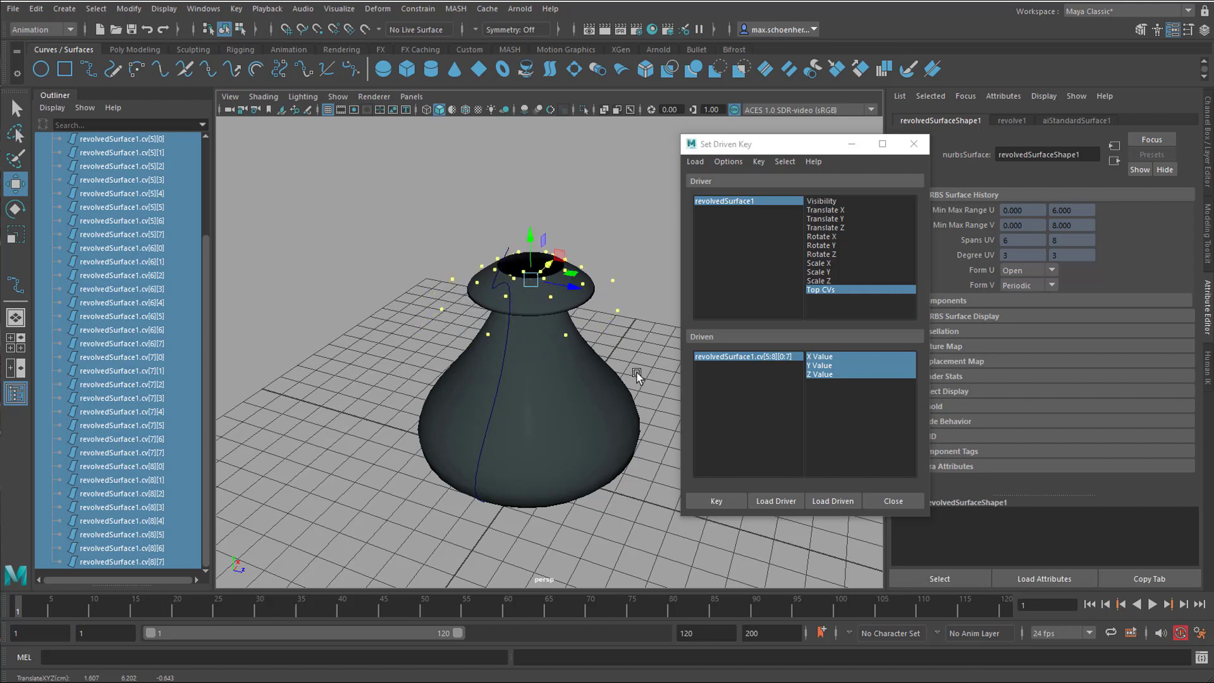
{"action": "left_click", "coordinate": [726, 501]}
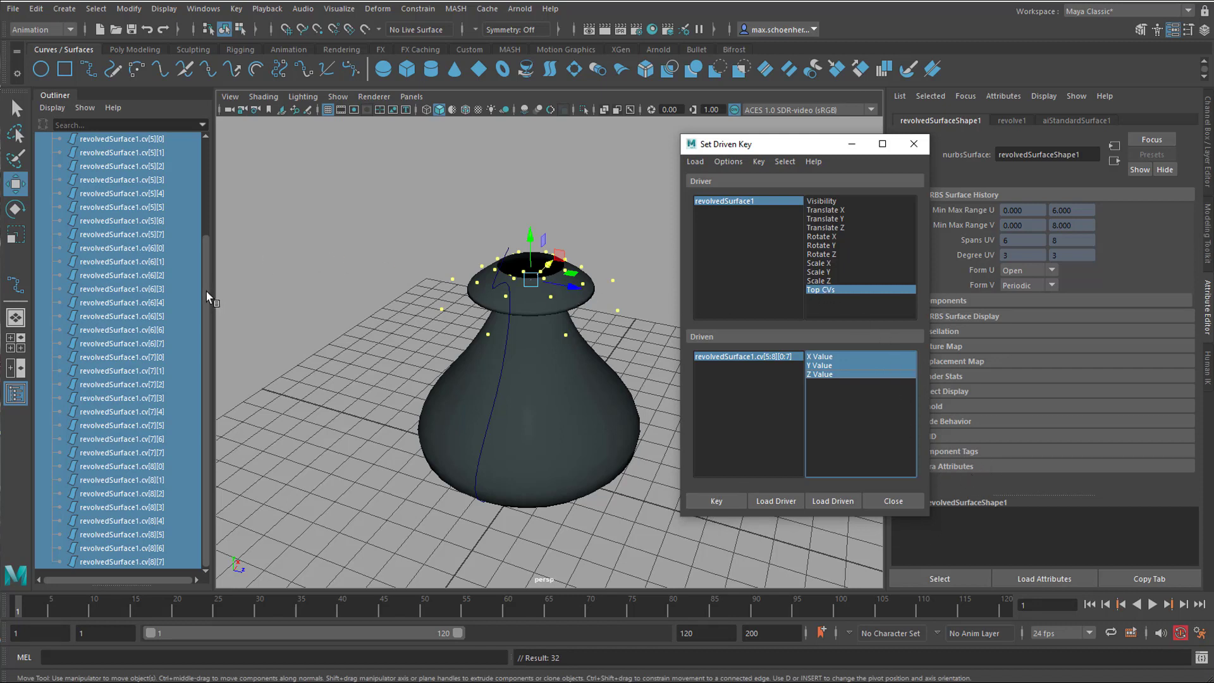
Step: Select the vase surface and vary Top CVs between -10 and 0 to check how the neck and rim deform
{"action": "left_click_drag", "start_coordinate": [206, 291], "coordinate": [199, 154]}
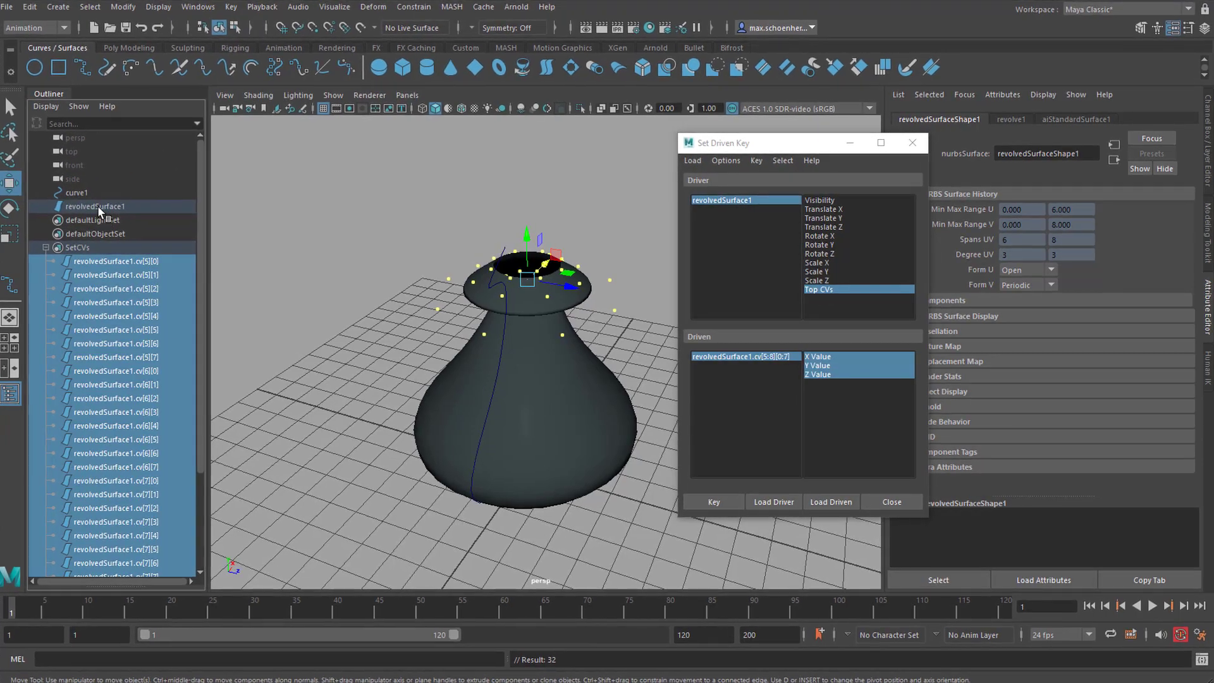
{"action": "left_click", "coordinate": [99, 207]}
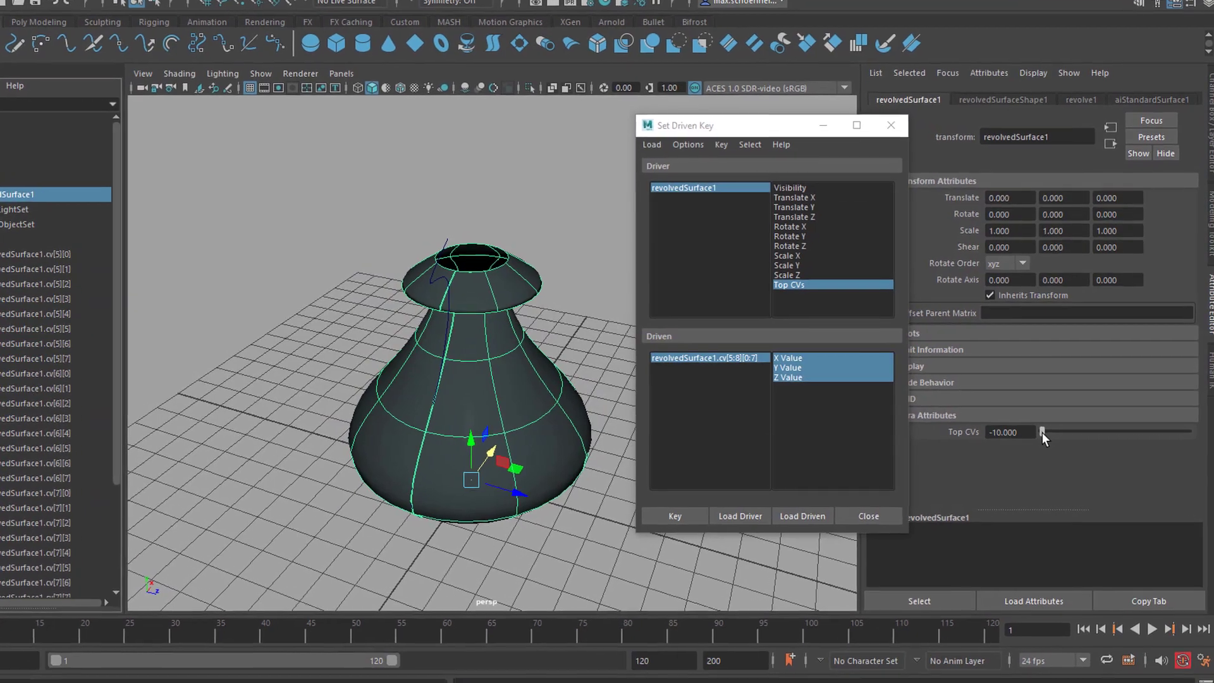
{"action": "left_click_drag", "start_coordinate": [1040, 434], "coordinate": [1084, 443]}
{"action": "left_click_drag", "start_coordinate": [322, 550], "coordinate": [216, 547], "text": "alt"}
{"action": "left_click_drag", "start_coordinate": [1073, 458], "coordinate": [1044, 487]}
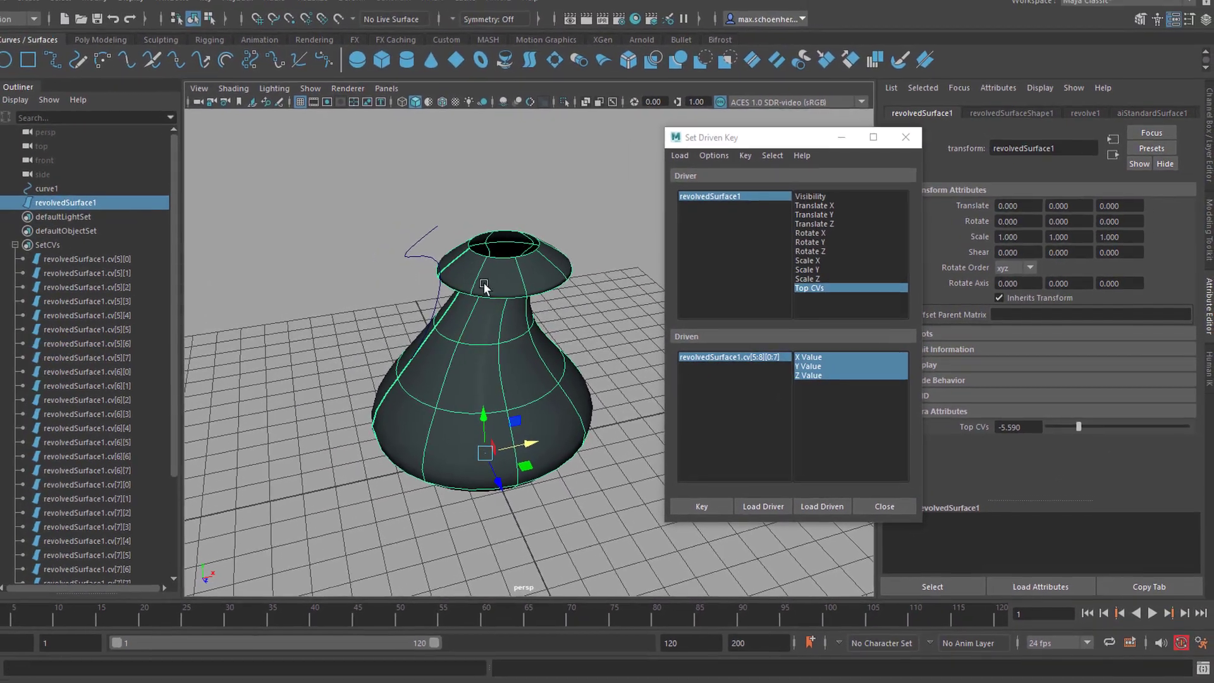
Step: Open a floating copy of the vase surface's attributes, expand Extra Attributes, and set Top CVs to 10
{"action": "left_click", "coordinate": [1164, 576]}
{"action": "left_click_drag", "start_coordinate": [491, 229], "coordinate": [312, 115]}
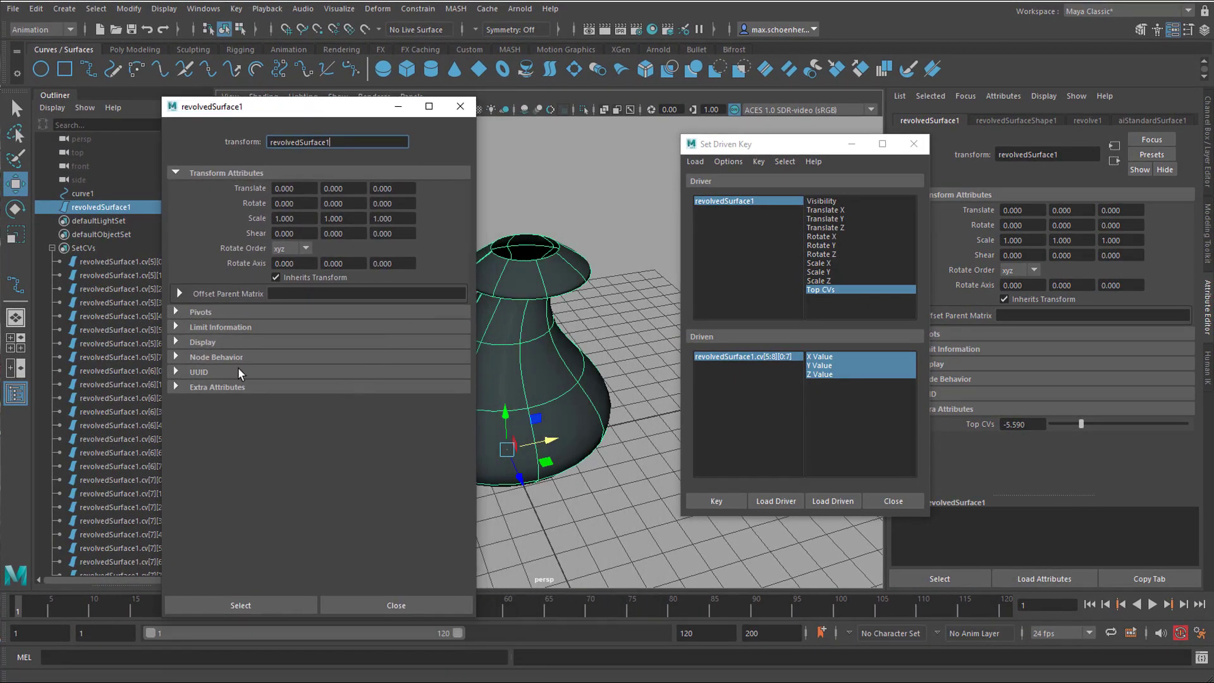
{"action": "left_click", "coordinate": [176, 386]}
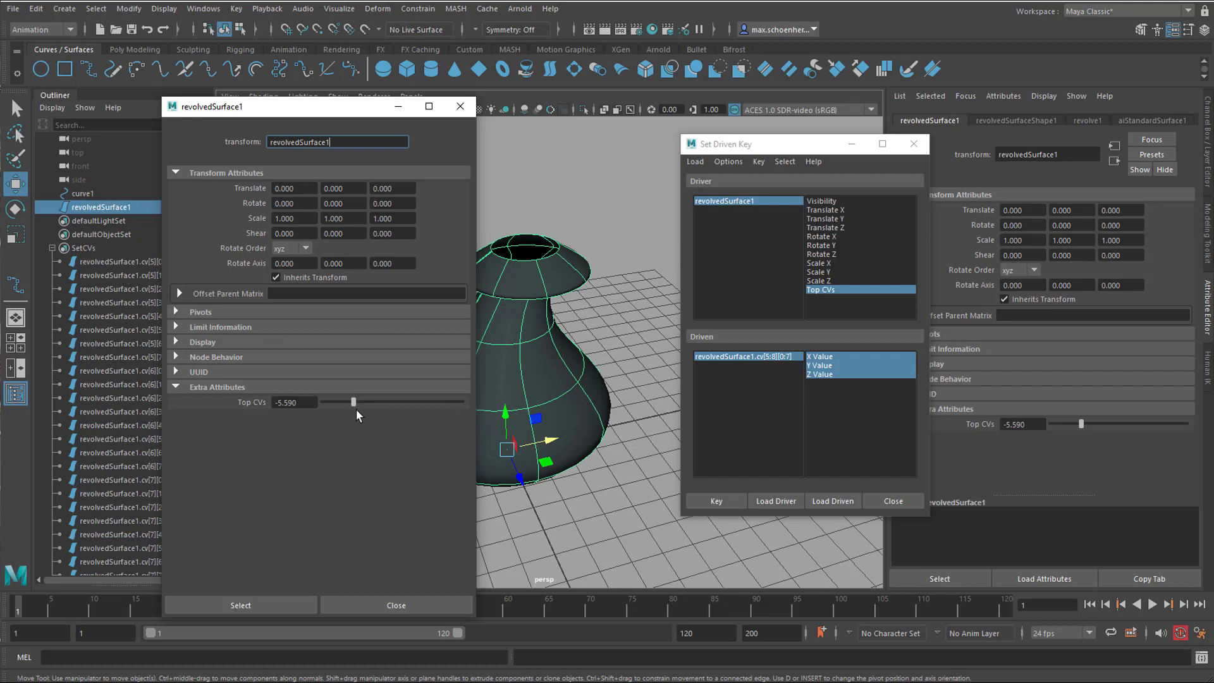
{"action": "left_click_drag", "start_coordinate": [353, 404], "coordinate": [469, 411]}
Step: Shift all SetCVs control vertices sideways and raise them into a long neck, and set a driven key at Top CVs 10
{"action": "left_click", "coordinate": [108, 262]}
{"action": "scroll", "coordinate": [112, 265], "scroll_direction": "down", "scroll_amount": 3}
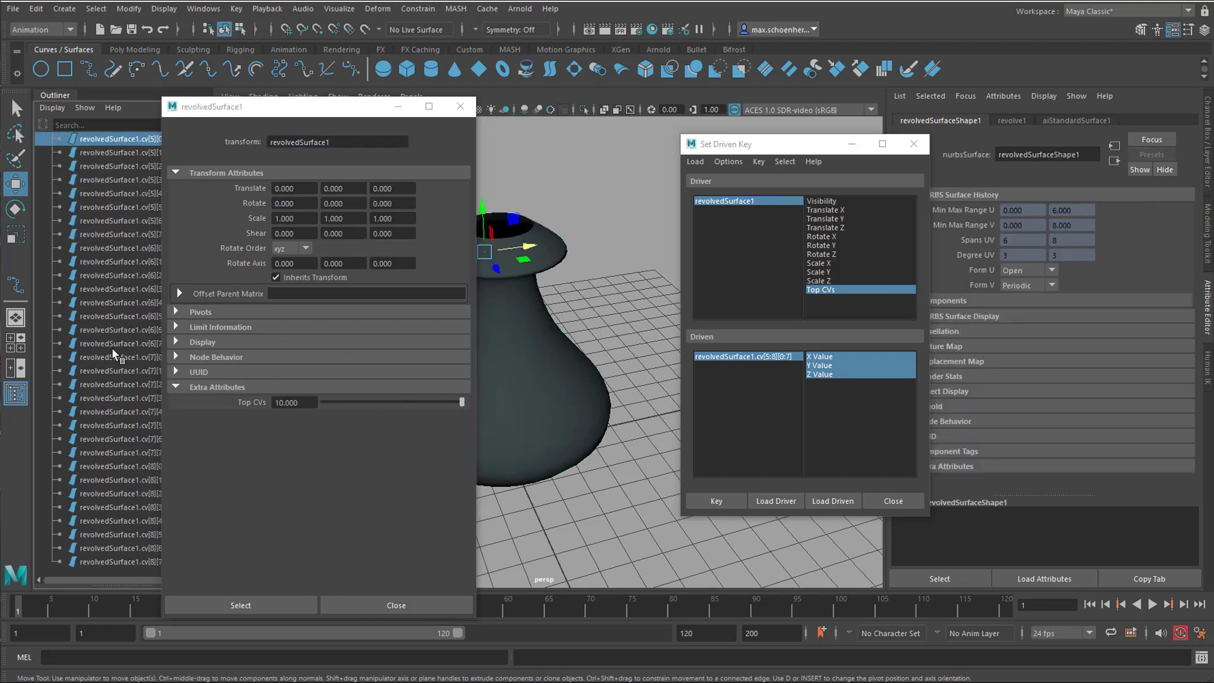
{"action": "left_click", "coordinate": [111, 560], "text": "shift"}
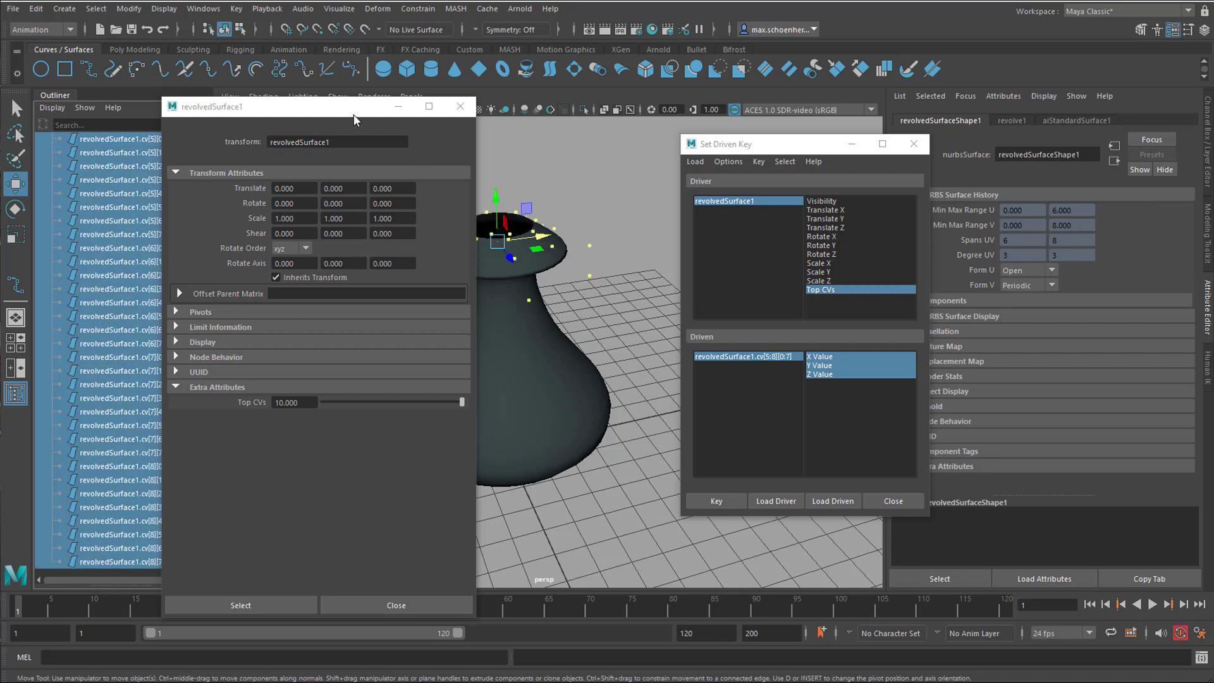
{"action": "left_click_drag", "start_coordinate": [354, 114], "coordinate": [294, 131]}
{"action": "left_click_drag", "start_coordinate": [543, 236], "coordinate": [486, 242]}
{"action": "middle_click_drag", "start_coordinate": [571, 327], "coordinate": [601, 334], "text": "alt"}
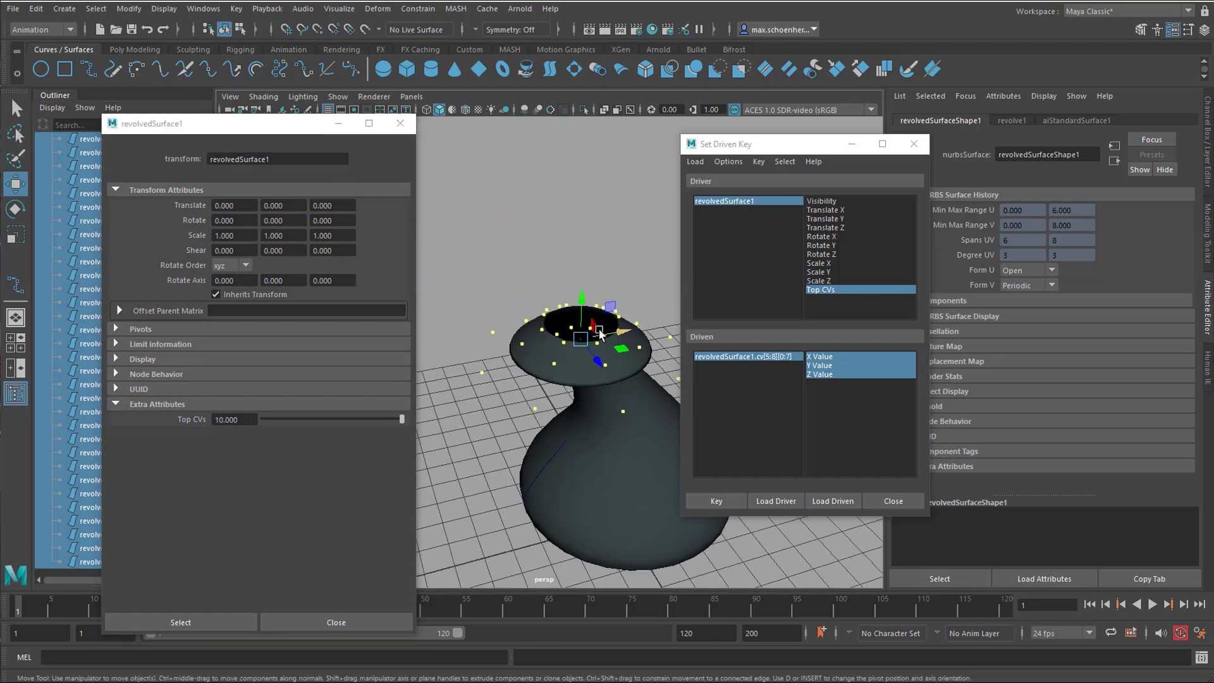
{"action": "left_click_drag", "start_coordinate": [581, 295], "coordinate": [578, 173]}
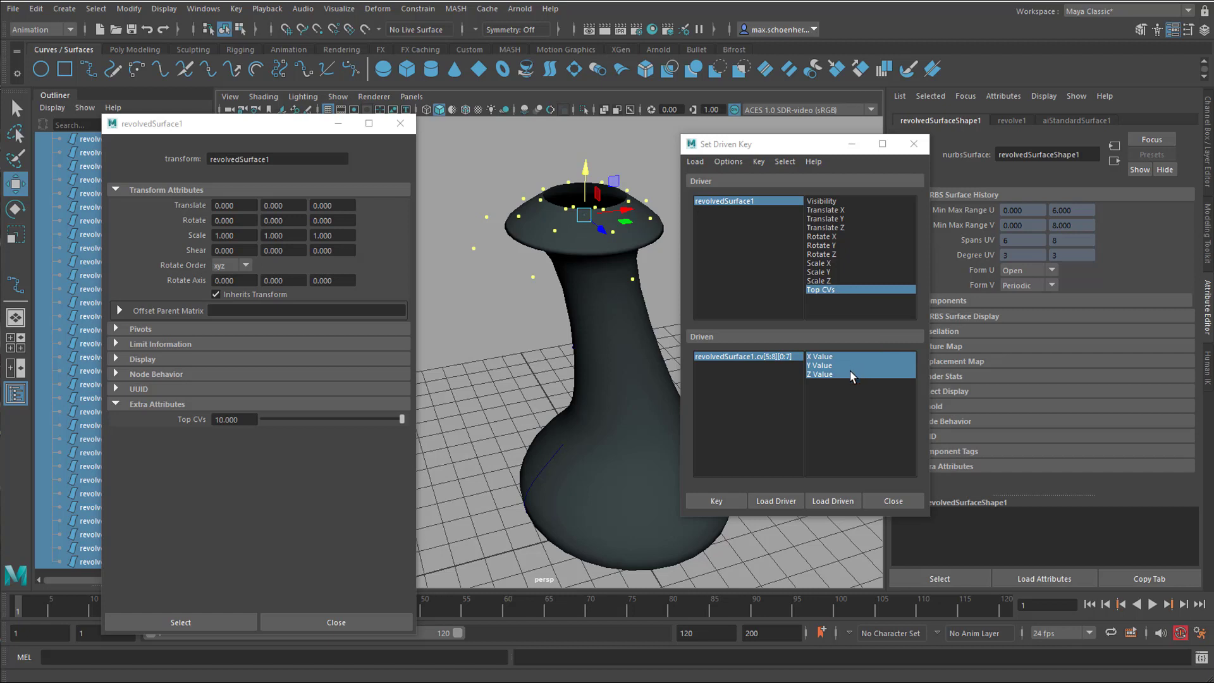
{"action": "left_click", "coordinate": [721, 501]}
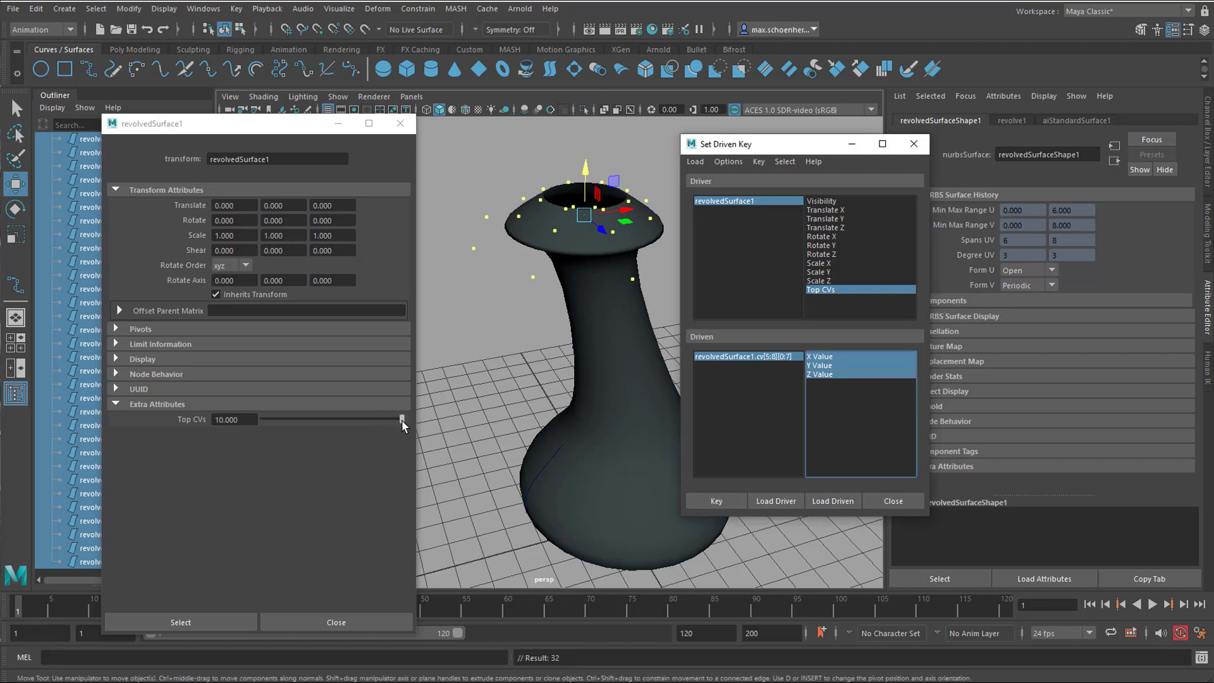
Step: Test the keyed range with the Top CVs slider and reset Top CVs to 0
{"action": "left_click_drag", "start_coordinate": [400, 419], "coordinate": [338, 445]}
{"action": "left_click", "coordinate": [220, 420]}
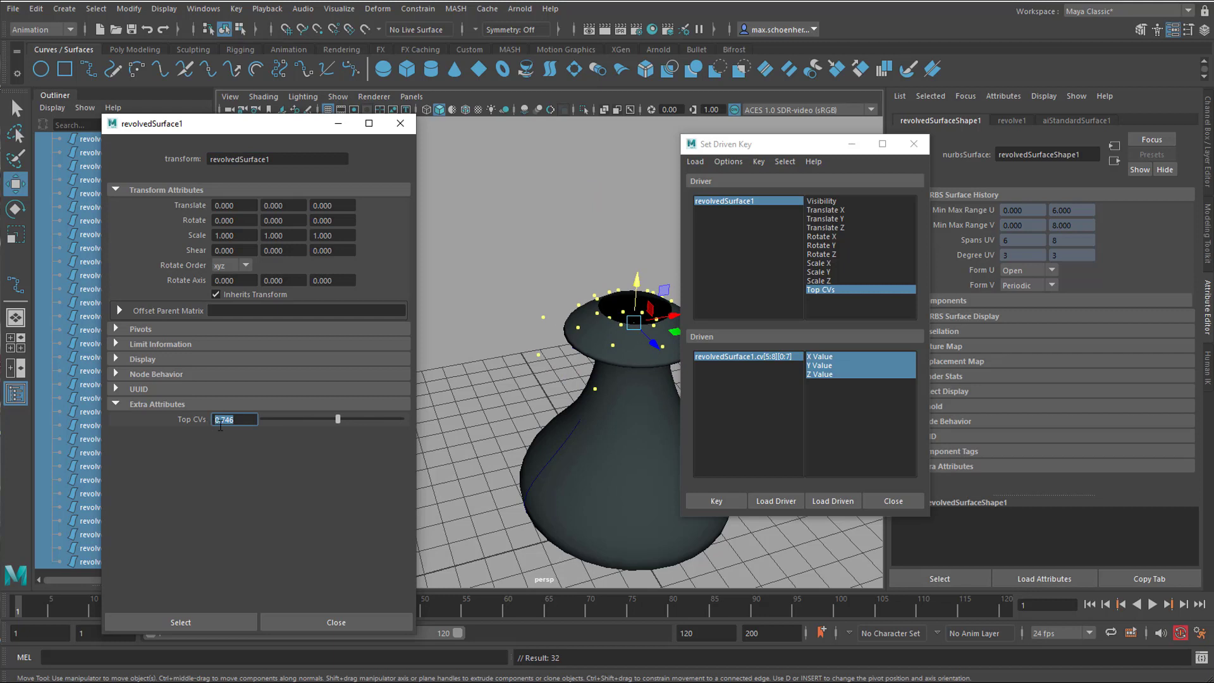
{"action": "type", "text": "0"}
{"action": "key", "text": "Return"}
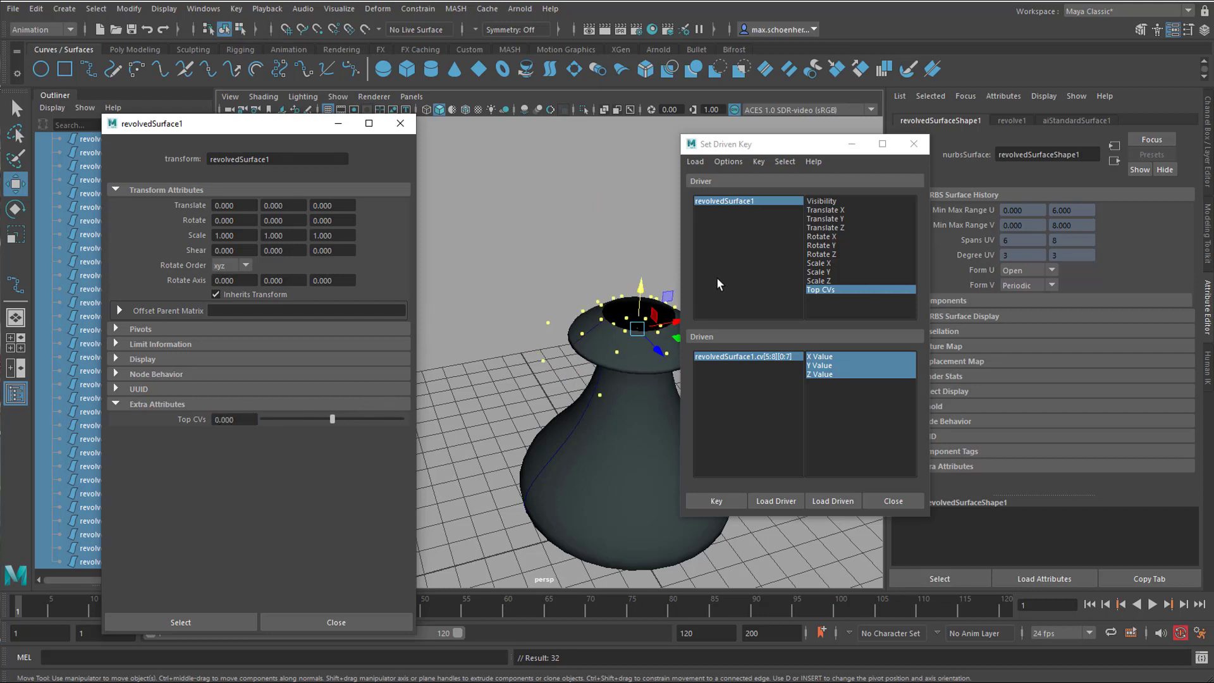
Step: Check the whole vase with the Set Driven Key window moved aside, and close the floating attribute window
{"action": "left_click_drag", "start_coordinate": [764, 149], "coordinate": [823, 160]}
{"action": "middle_click_drag", "start_coordinate": [617, 378], "coordinate": [579, 325], "text": "alt"}
{"action": "left_click_drag", "start_coordinate": [591, 371], "coordinate": [601, 355], "text": "alt"}
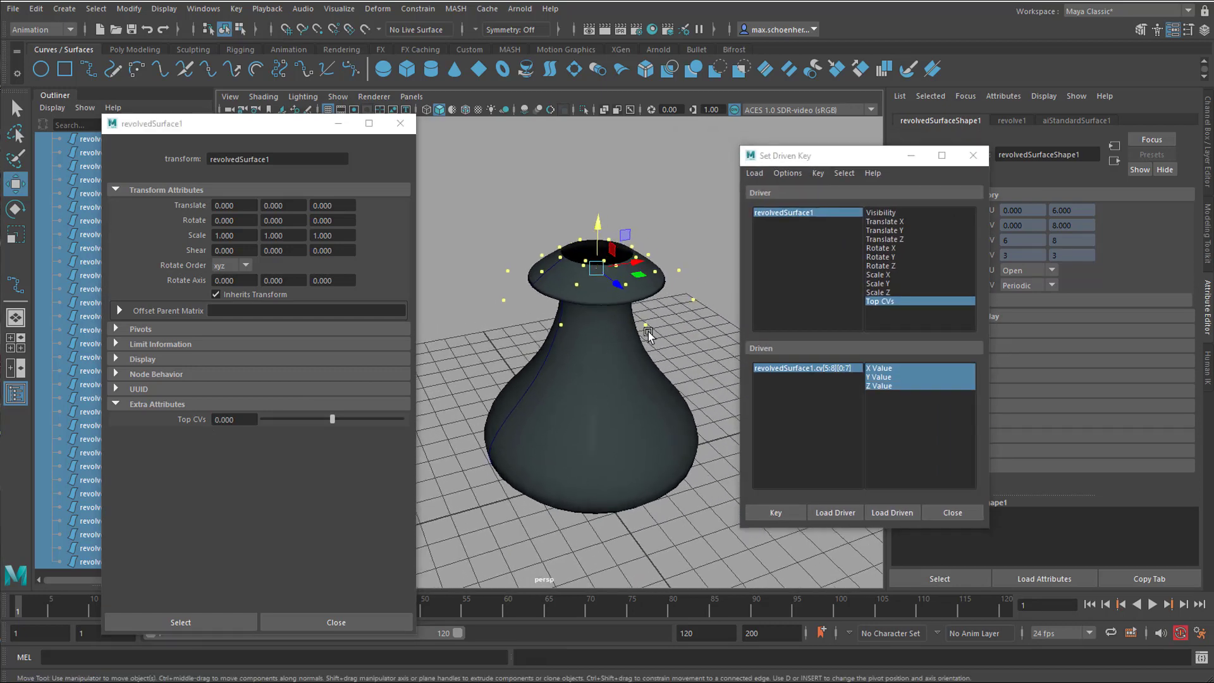
{"action": "left_click_drag", "start_coordinate": [882, 156], "coordinate": [742, 178]}
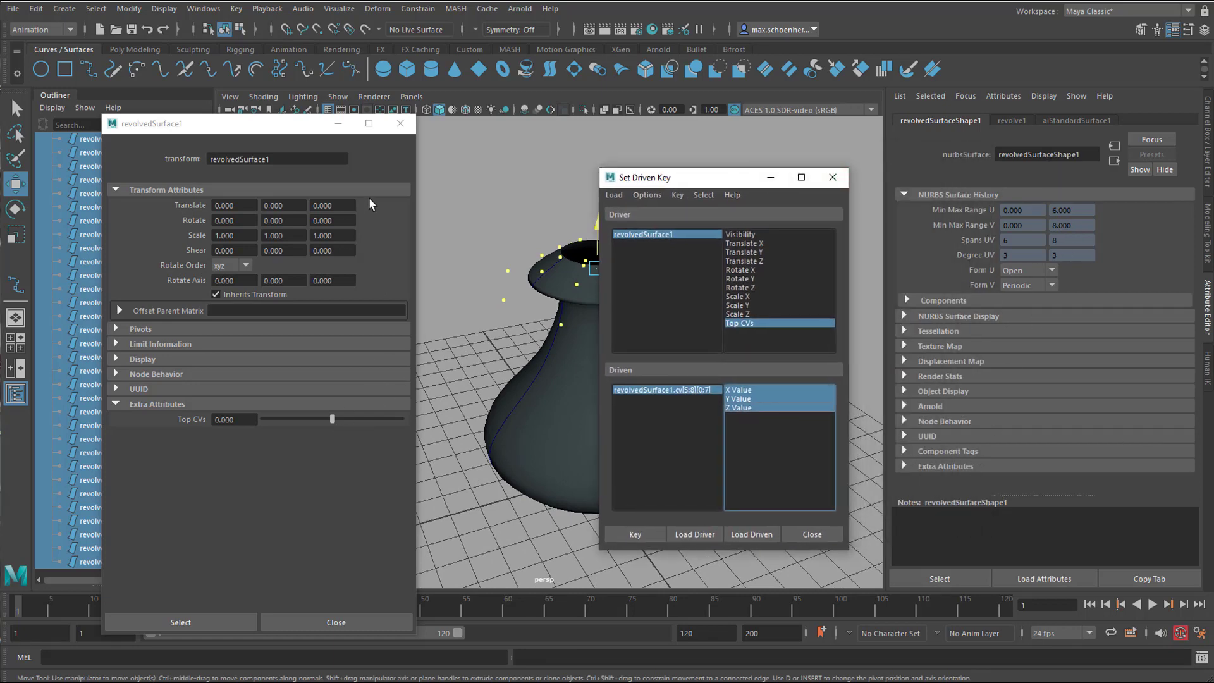
{"action": "left_click", "coordinate": [400, 123]}
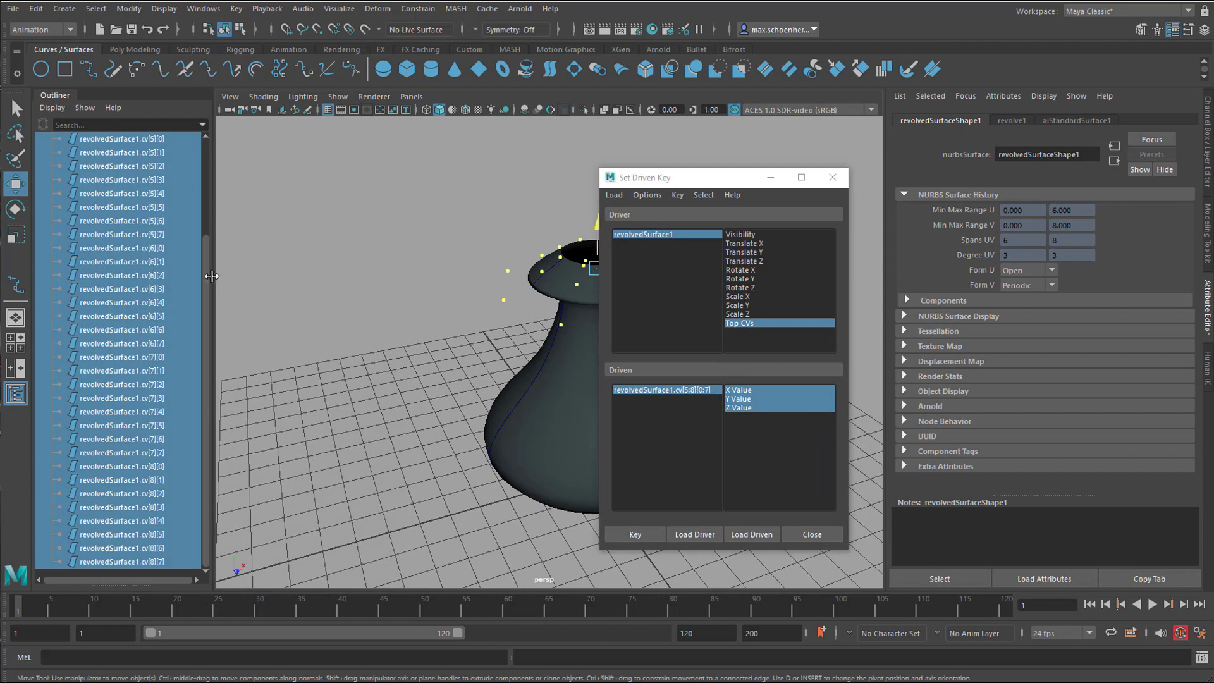
Step: Add a keyable float attribute named CurveScale to the vase surface with minimum -10 and maximum 10
{"action": "left_click_drag", "start_coordinate": [203, 271], "coordinate": [200, 163]}
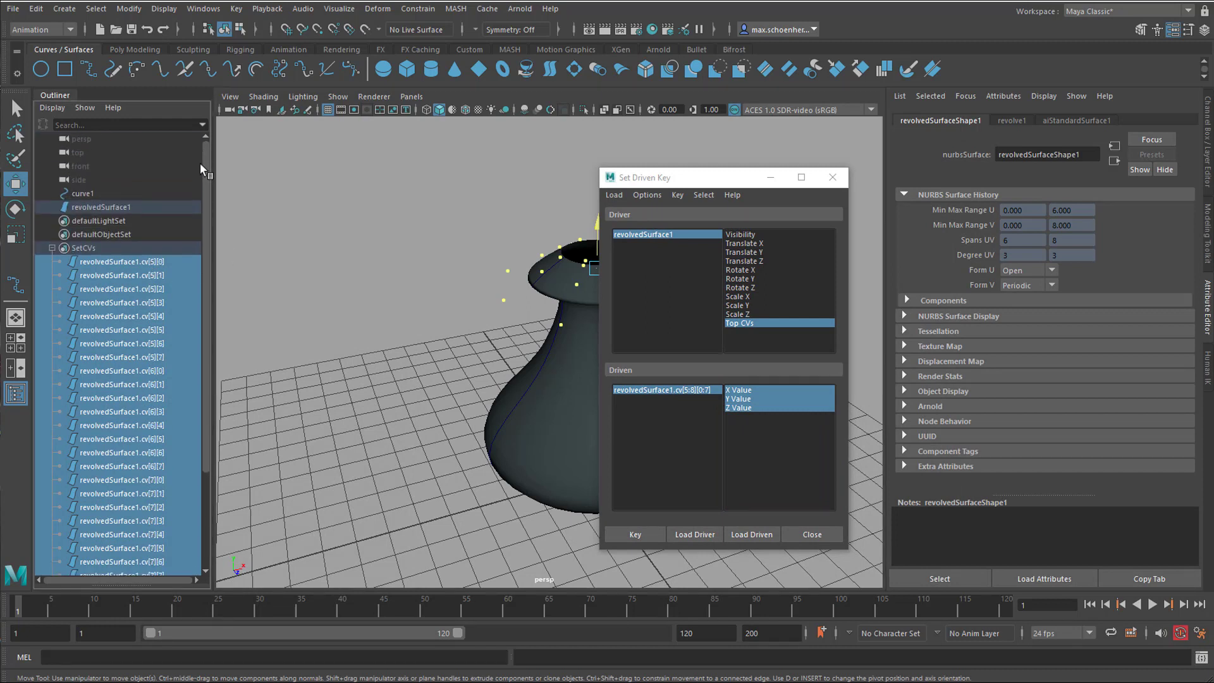
{"action": "left_click", "coordinate": [97, 207]}
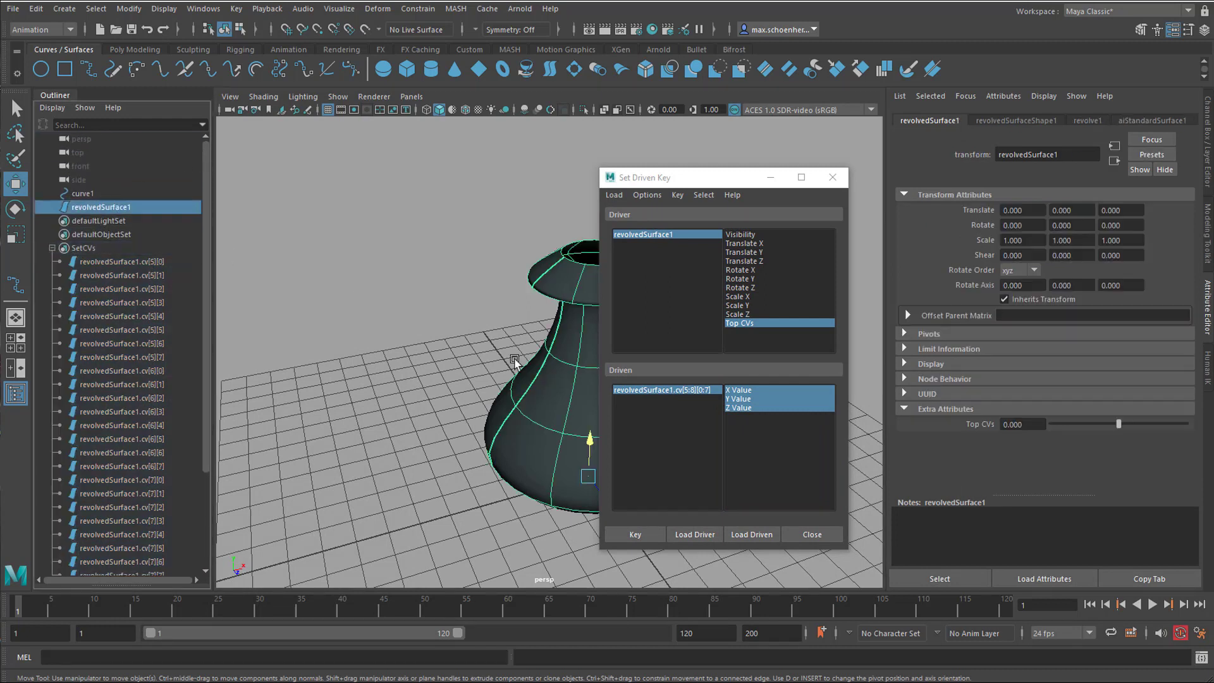
{"action": "left_click", "coordinate": [1006, 96]}
{"action": "left_click", "coordinate": [1024, 110]}
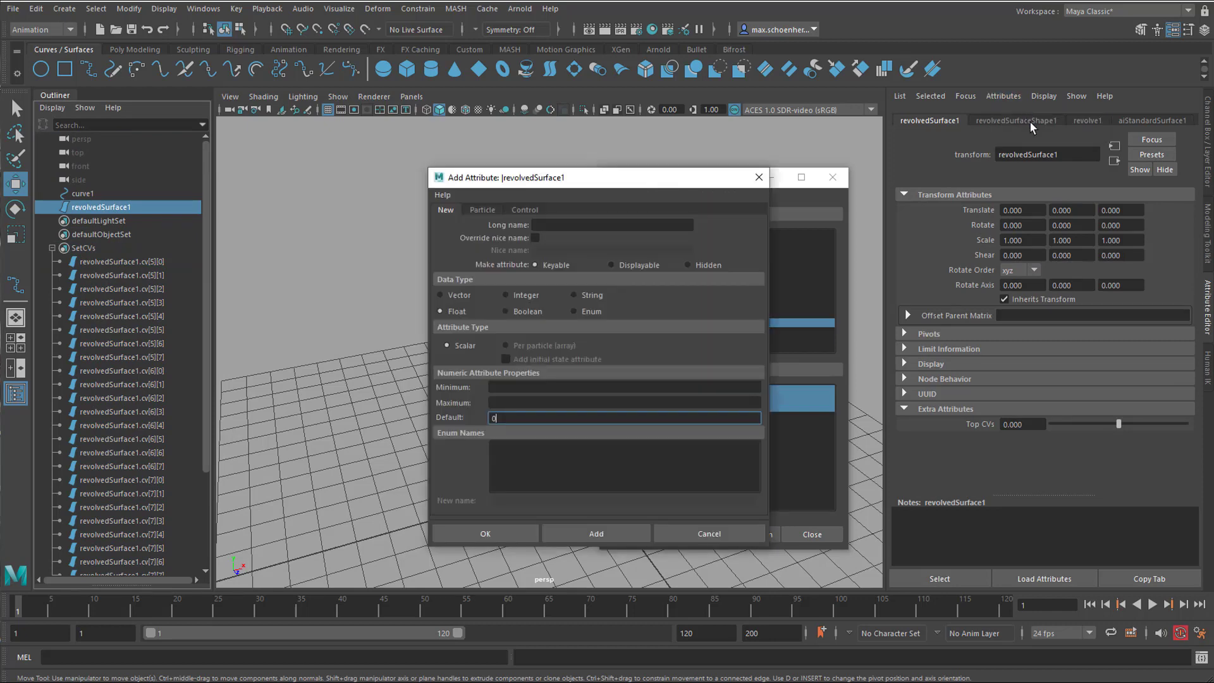
{"action": "left_click", "coordinate": [554, 226]}
{"action": "type", "text": "Curve"}
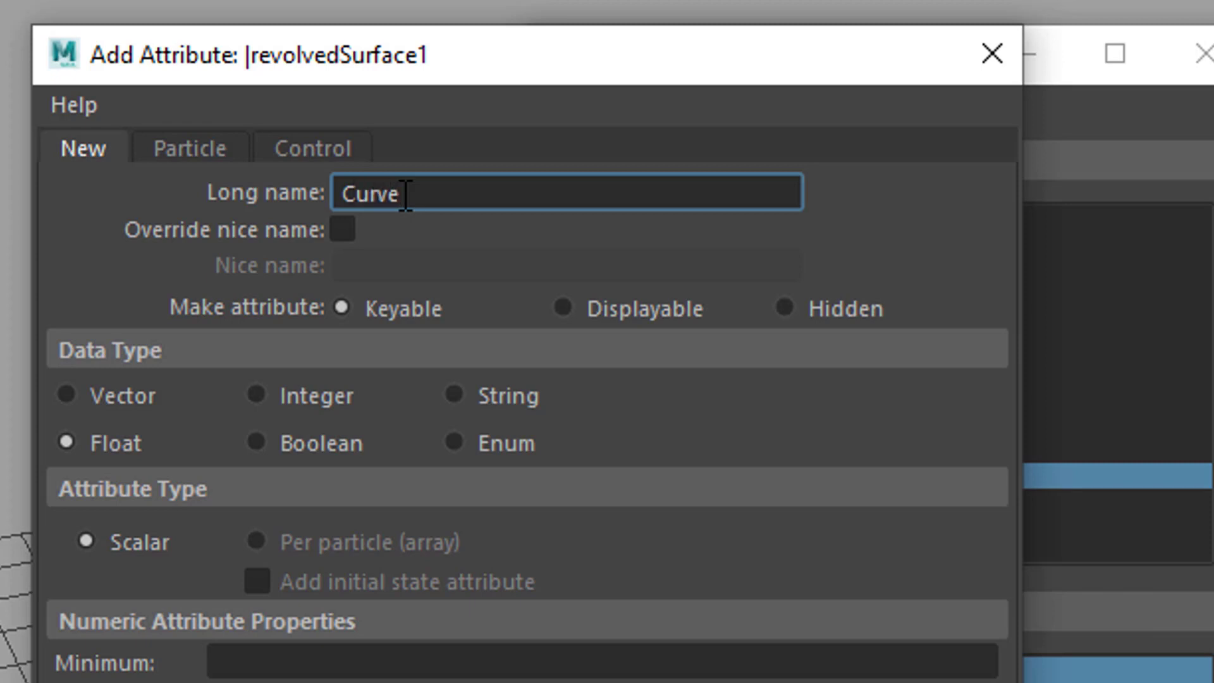
{"action": "type", "text": "Scale"}
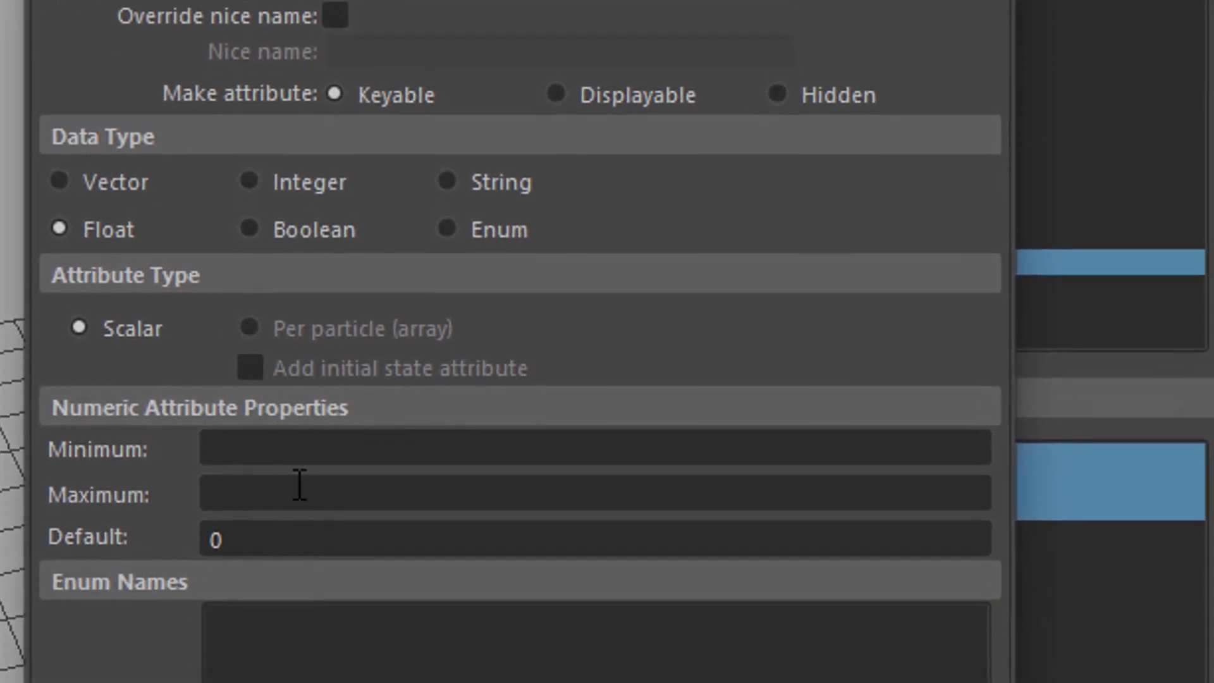
{"action": "left_click", "coordinate": [277, 509]}
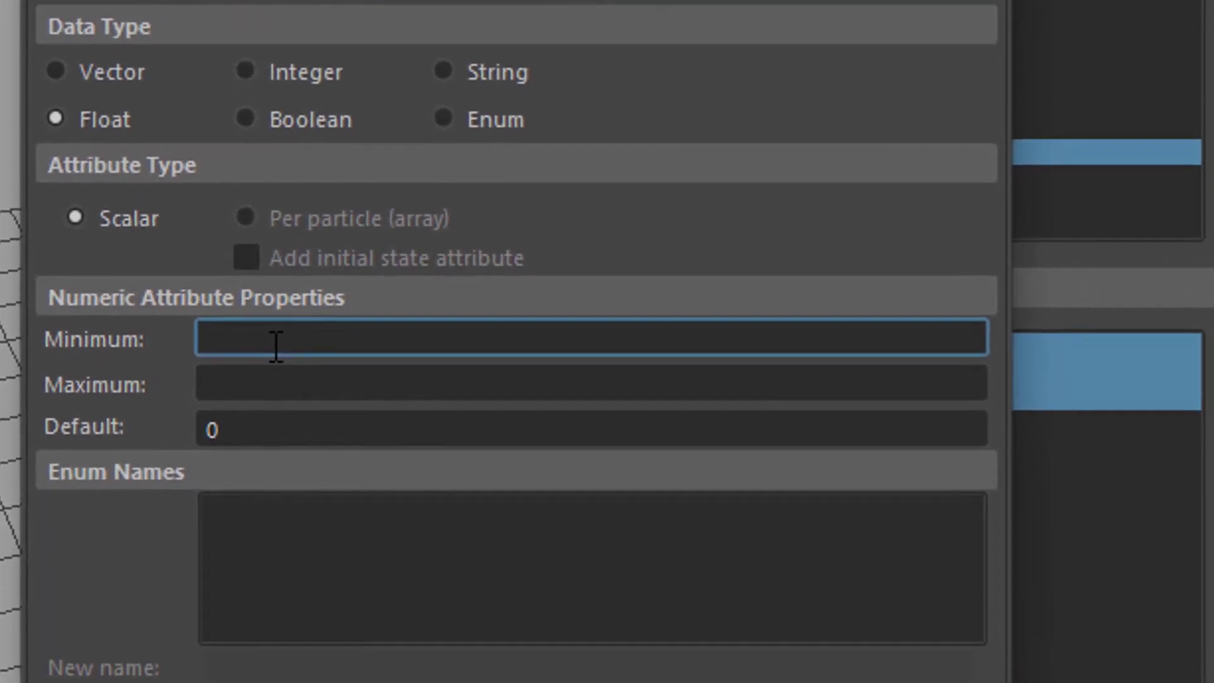
{"action": "type", "text": "-10"}
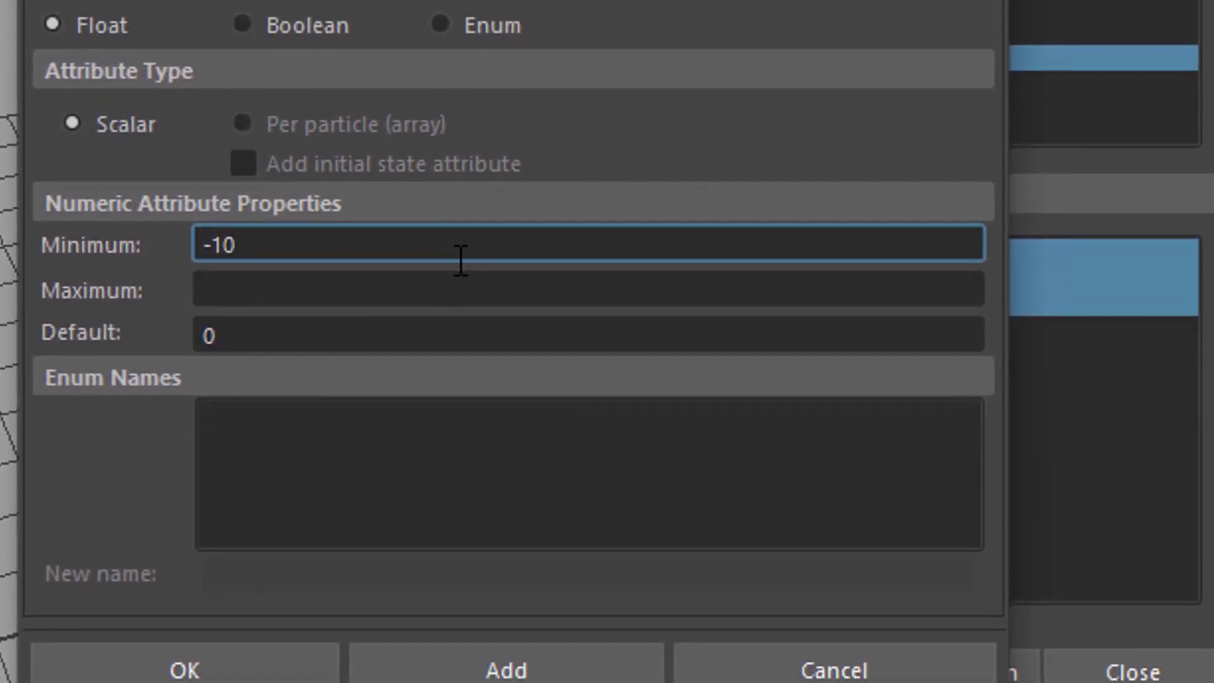
{"action": "left_click", "coordinate": [356, 297]}
{"action": "type", "text": "10"}
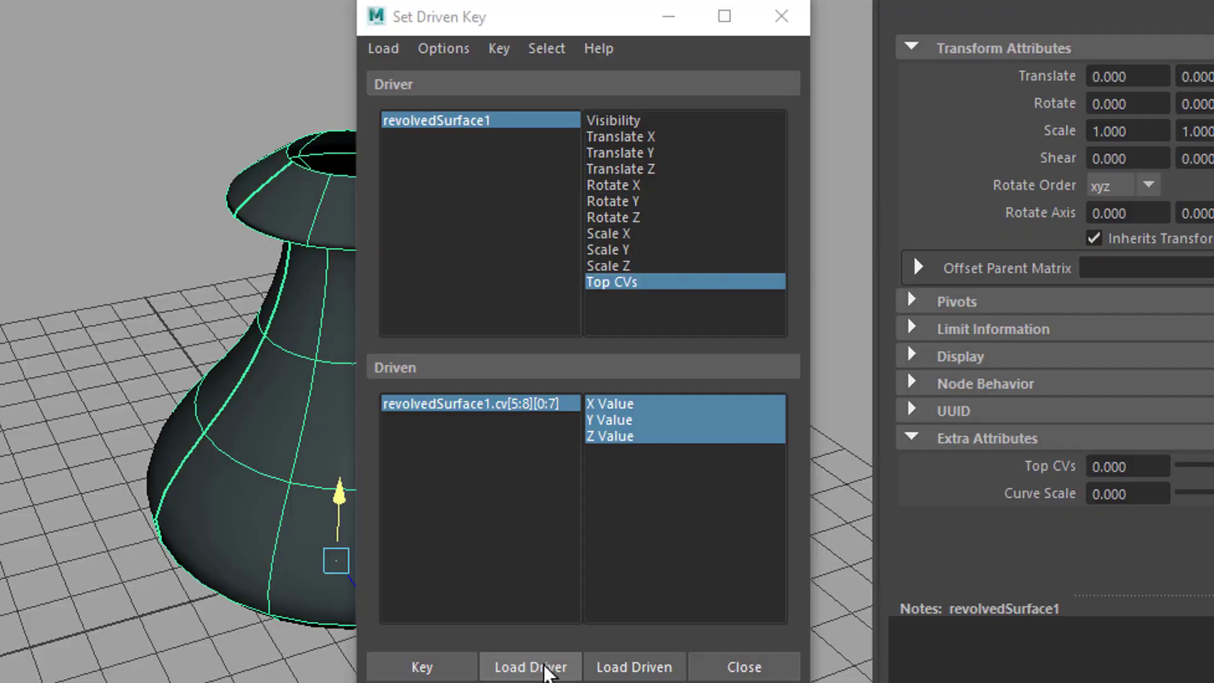
Step: Load the vase surface as driver with Curve Scale and curve1 as driven, and reselect the surface
{"action": "left_click", "coordinate": [701, 534]}
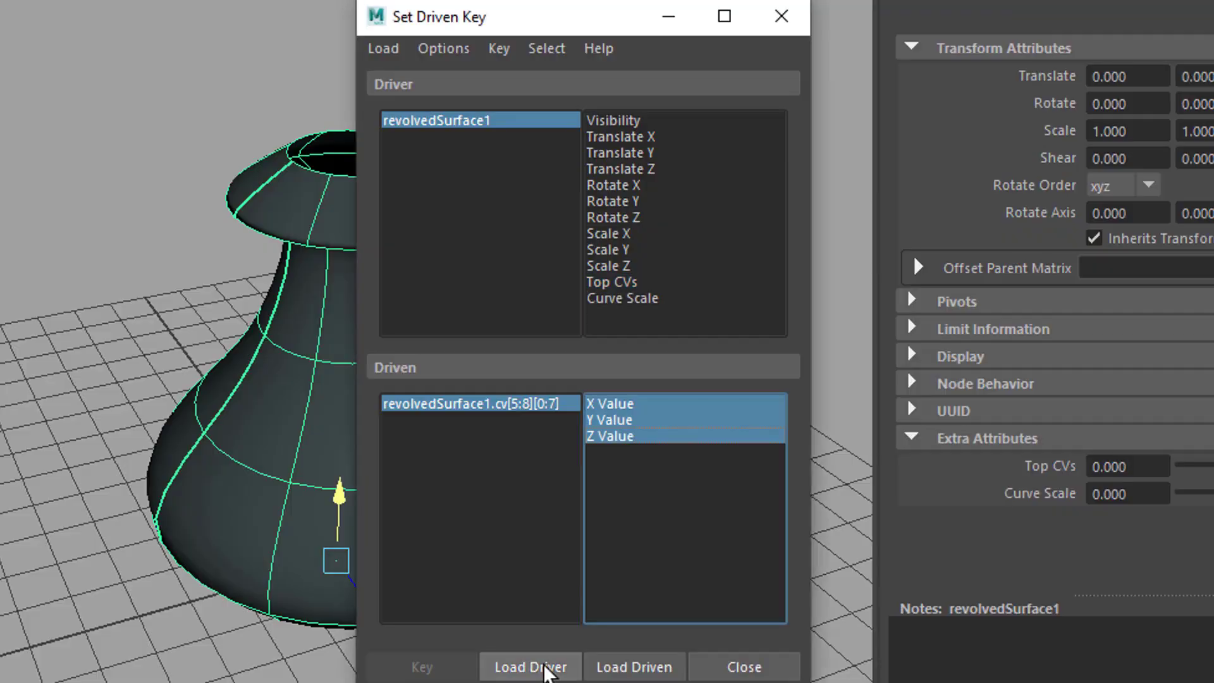
{"action": "left_click", "coordinate": [630, 300]}
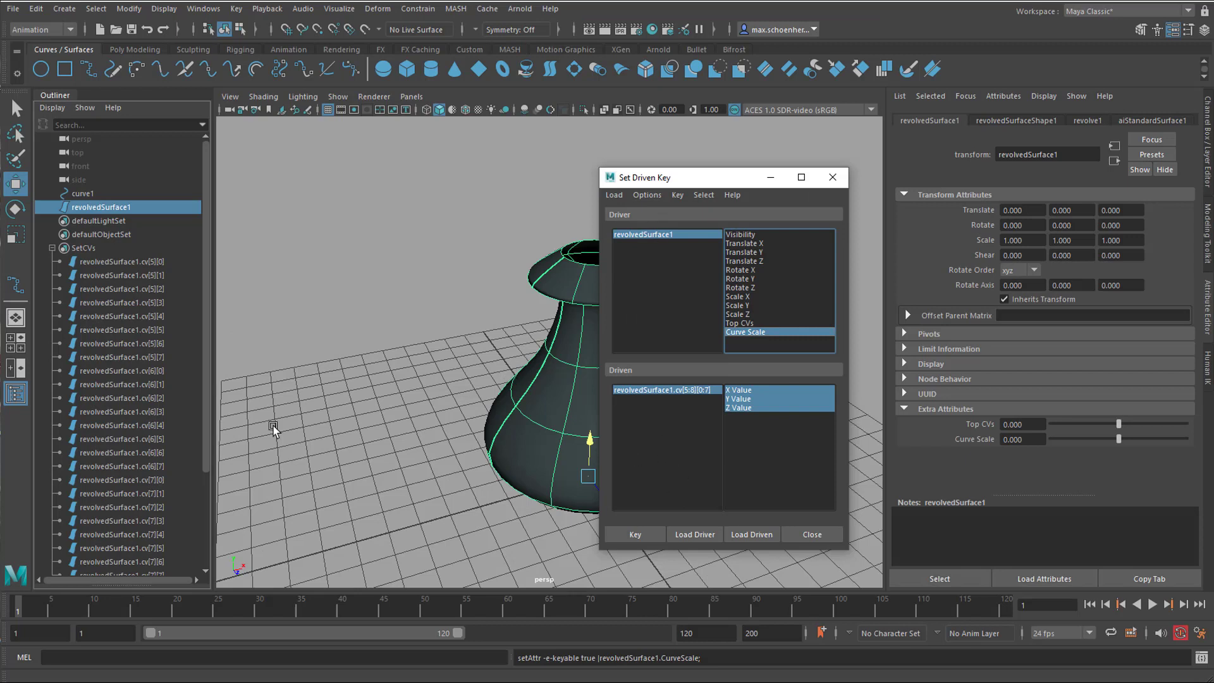
{"action": "left_click", "coordinate": [86, 194]}
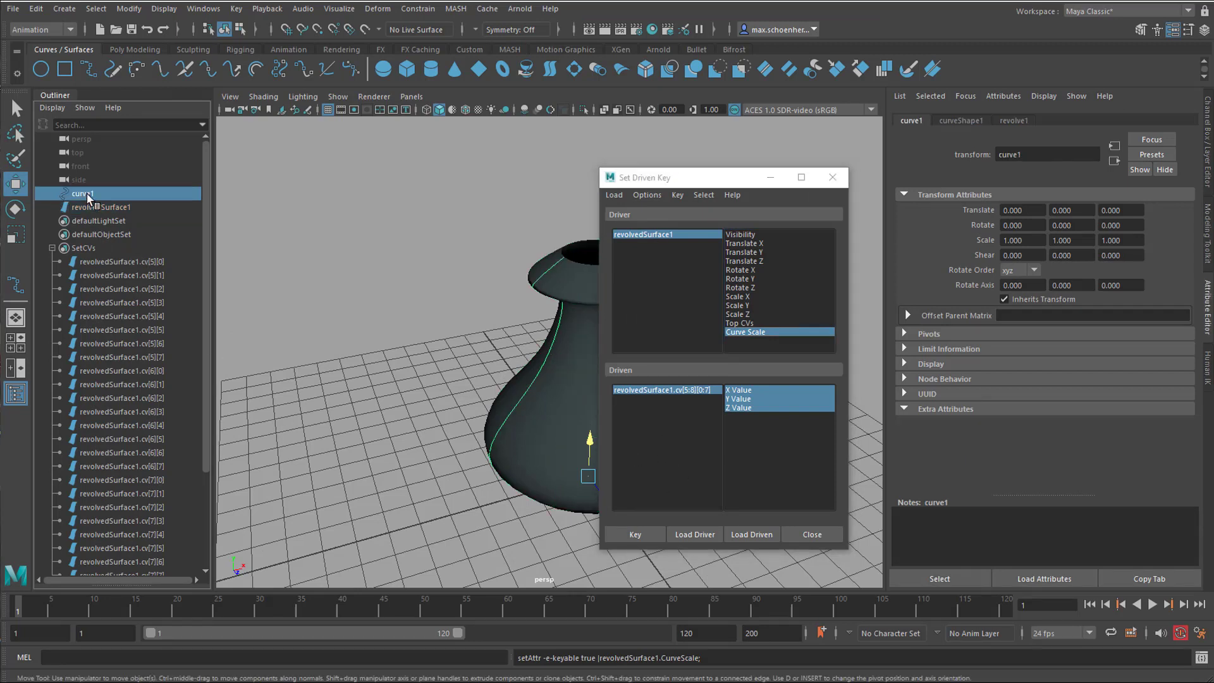
{"action": "left_click", "coordinate": [759, 533]}
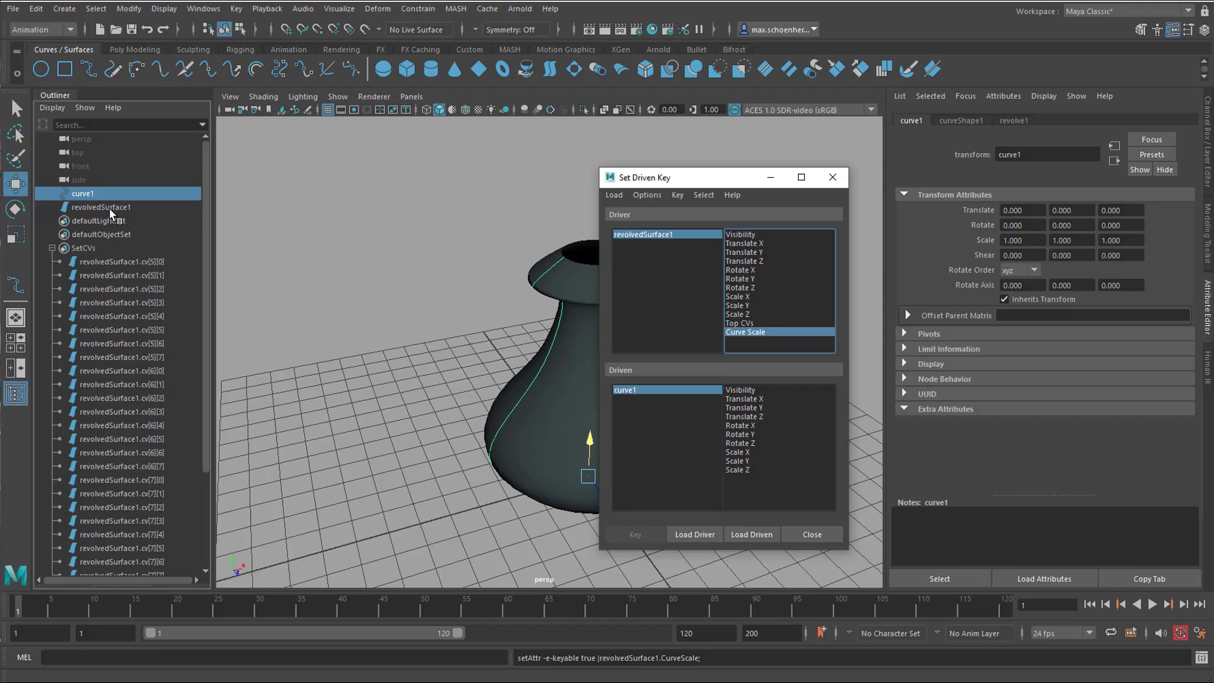
{"action": "left_click", "coordinate": [109, 207]}
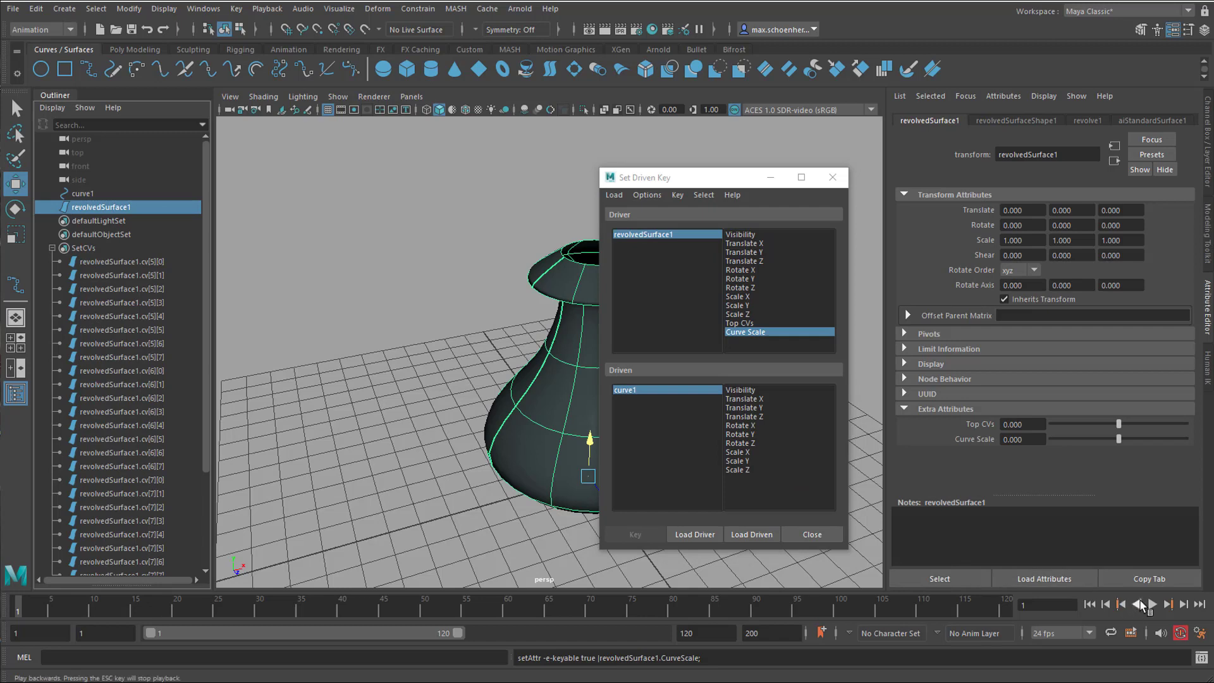
Step: Open a floating copy of the vase surface's attributes and arrange it and the Set Driven Key window on either side of the vase
{"action": "left_click", "coordinate": [1149, 579]}
{"action": "left_click_drag", "start_coordinate": [484, 227], "coordinate": [347, 109]}
{"action": "left_click", "coordinate": [218, 383]}
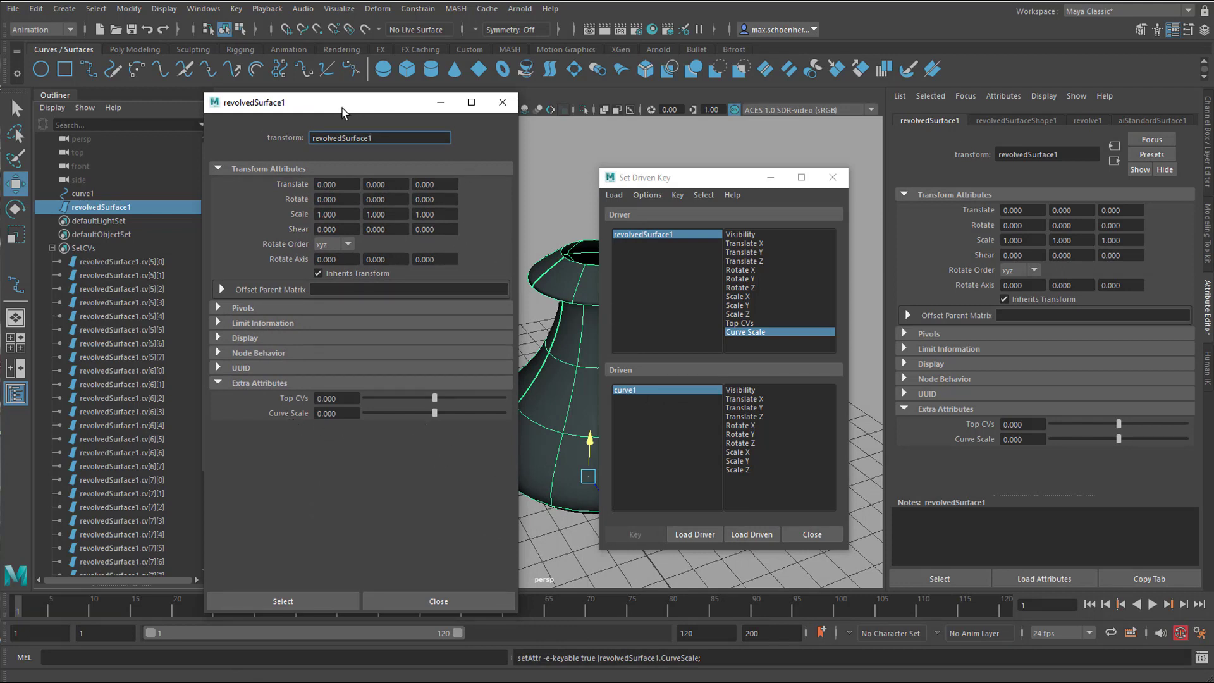
{"action": "left_click_drag", "start_coordinate": [349, 115], "coordinate": [321, 110]}
{"action": "left_click_drag", "start_coordinate": [704, 170], "coordinate": [706, 130]}
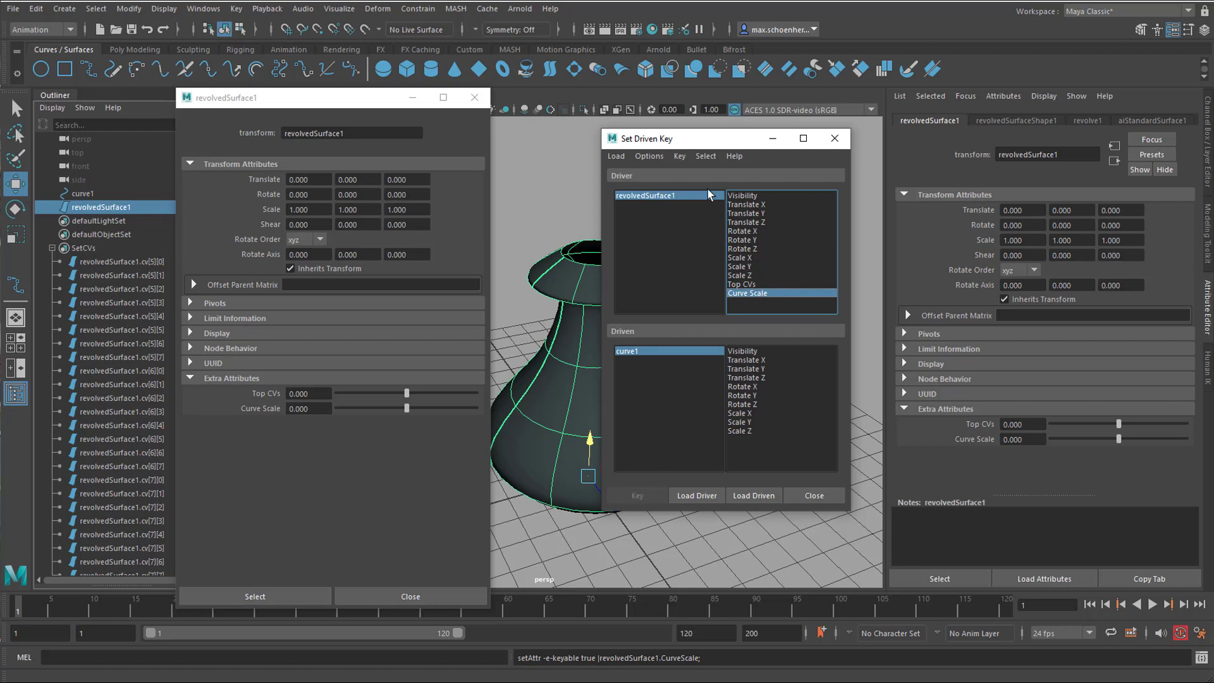
{"action": "left_click_drag", "start_coordinate": [706, 139], "coordinate": [765, 131]}
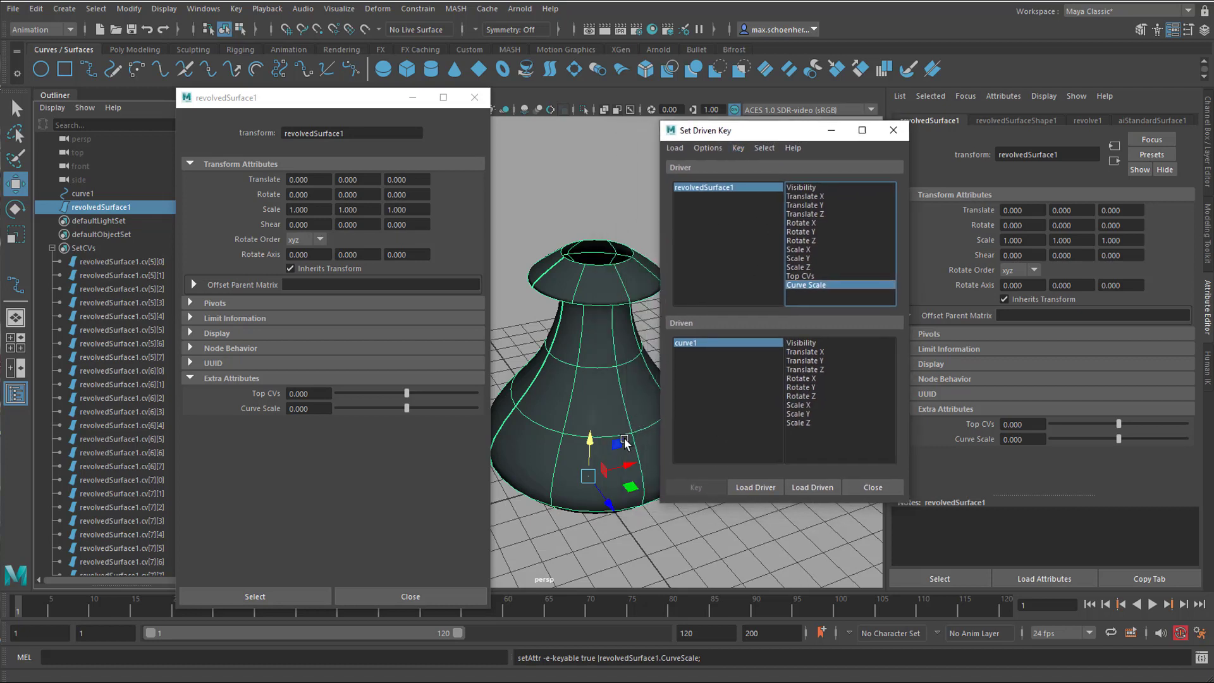
Step: Select curve1 and try scaling it narrower along X to about 0.621
{"action": "left_click", "coordinate": [84, 193]}
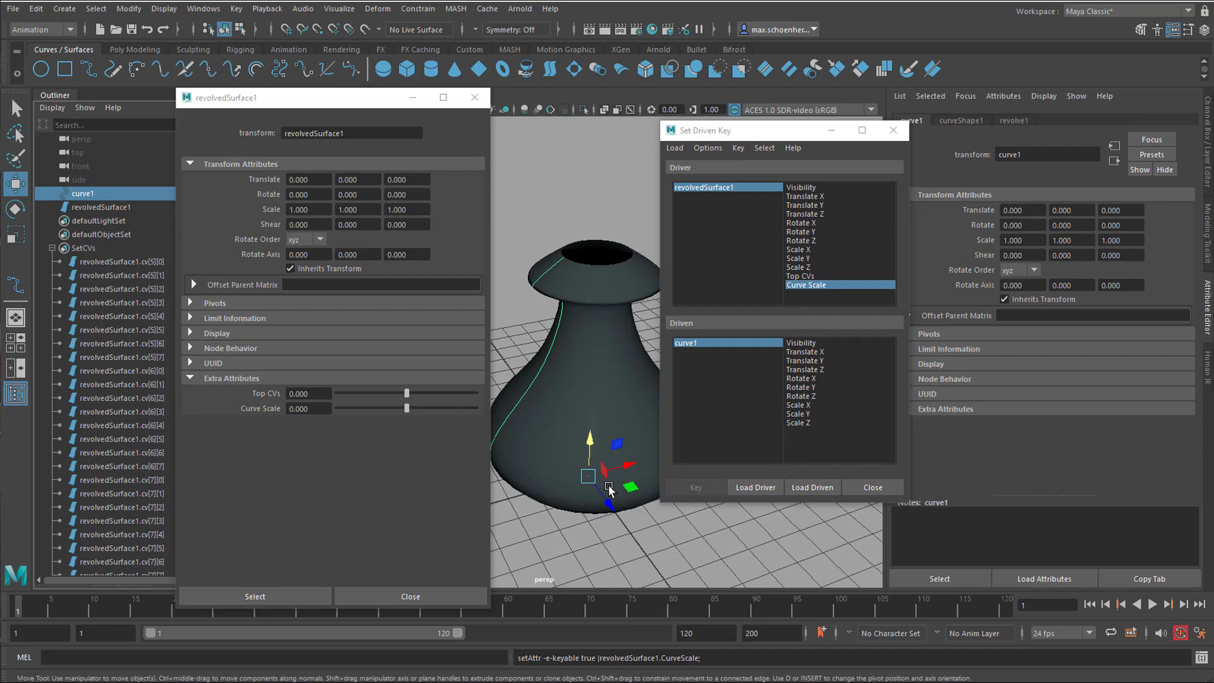
{"action": "key", "text": "r"}
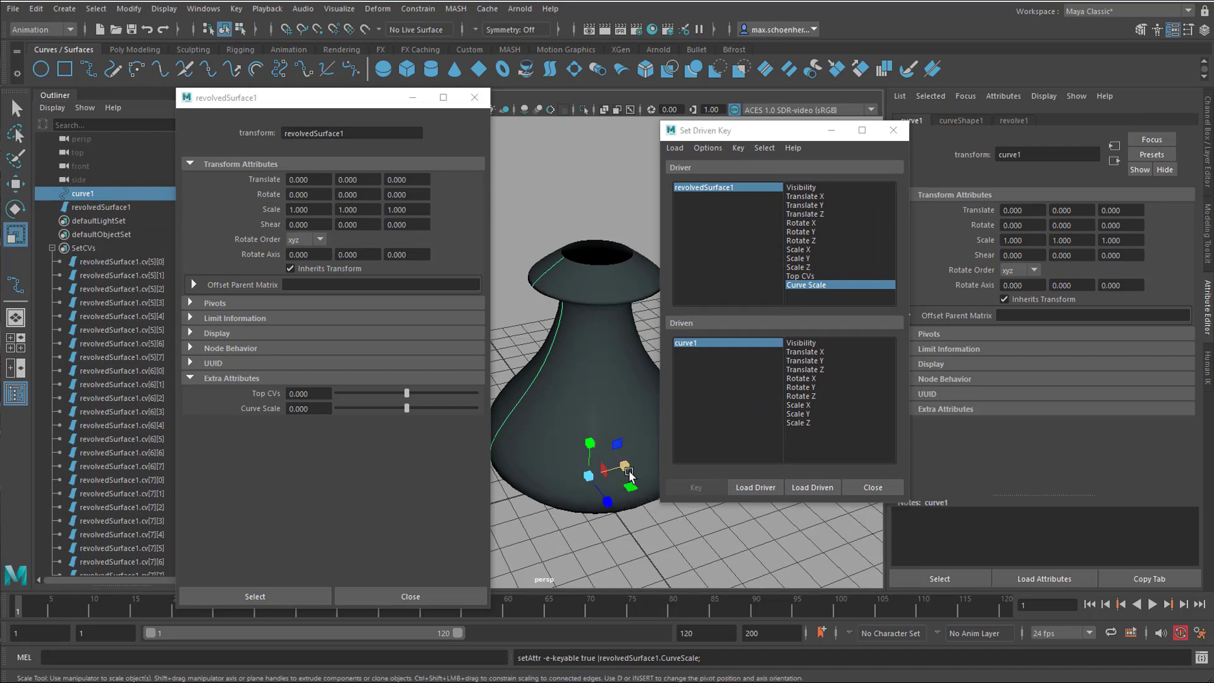
{"action": "mouse_move", "coordinate": [626, 471]}
{"action": "left_mouse_down"}
{"action": "mouse_move", "coordinate": [604, 487]}
{"action": "mouse_move", "coordinate": [614, 484]}
{"action": "left_mouse_up"}
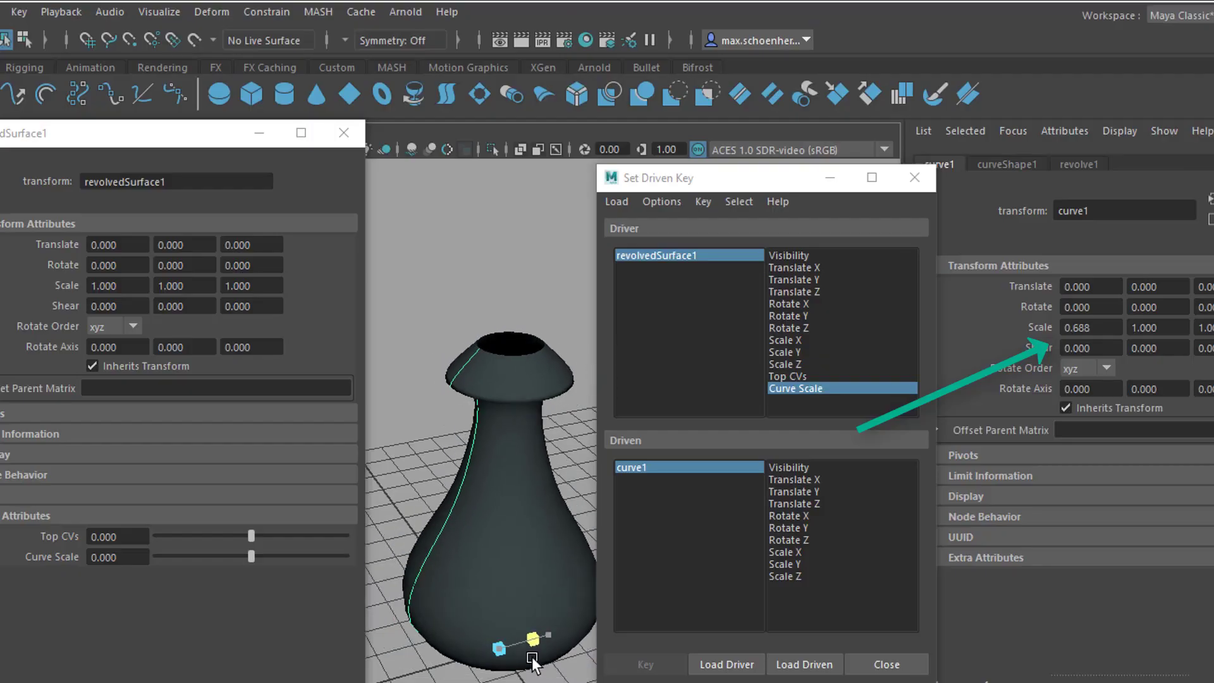
{"action": "mouse_move", "coordinate": [533, 658]}
{"action": "left_mouse_down"}
{"action": "mouse_move", "coordinate": [548, 654]}
{"action": "mouse_move", "coordinate": [537, 662]}
{"action": "left_mouse_up"}
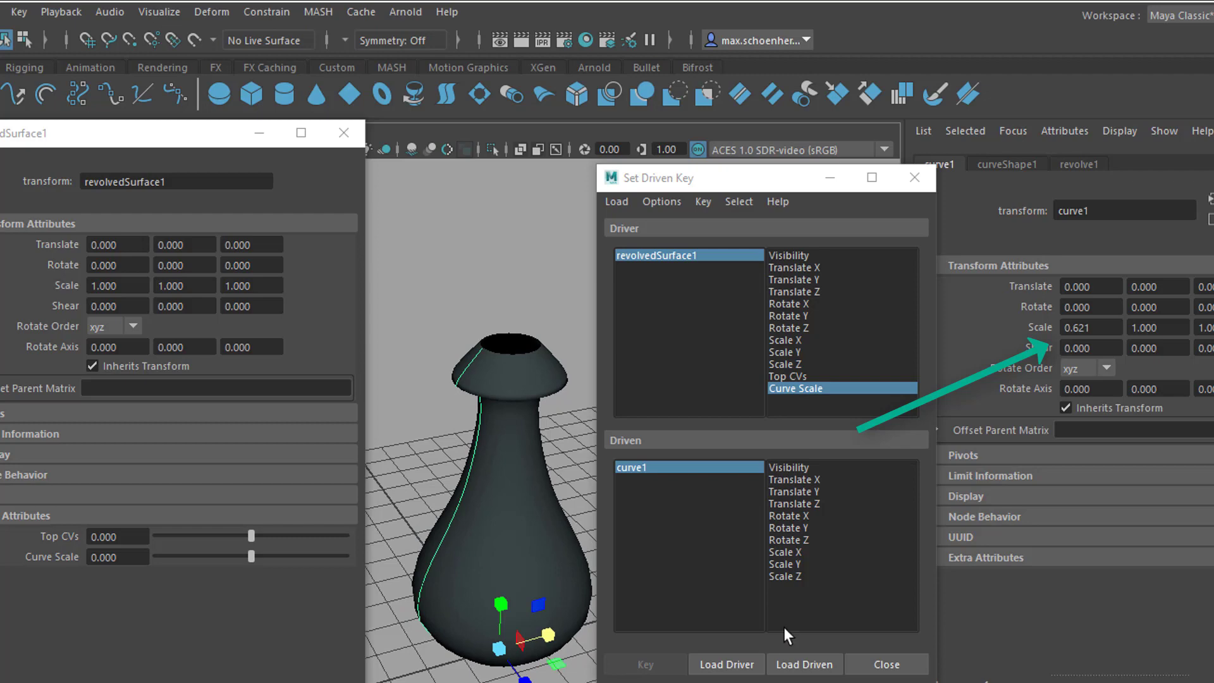
Step: Choose curve1's Scale X as the driven attribute, undo the test scaling, and key it at Curve Scale 0
{"action": "left_click", "coordinate": [802, 560]}
{"action": "left_click", "coordinate": [803, 551]}
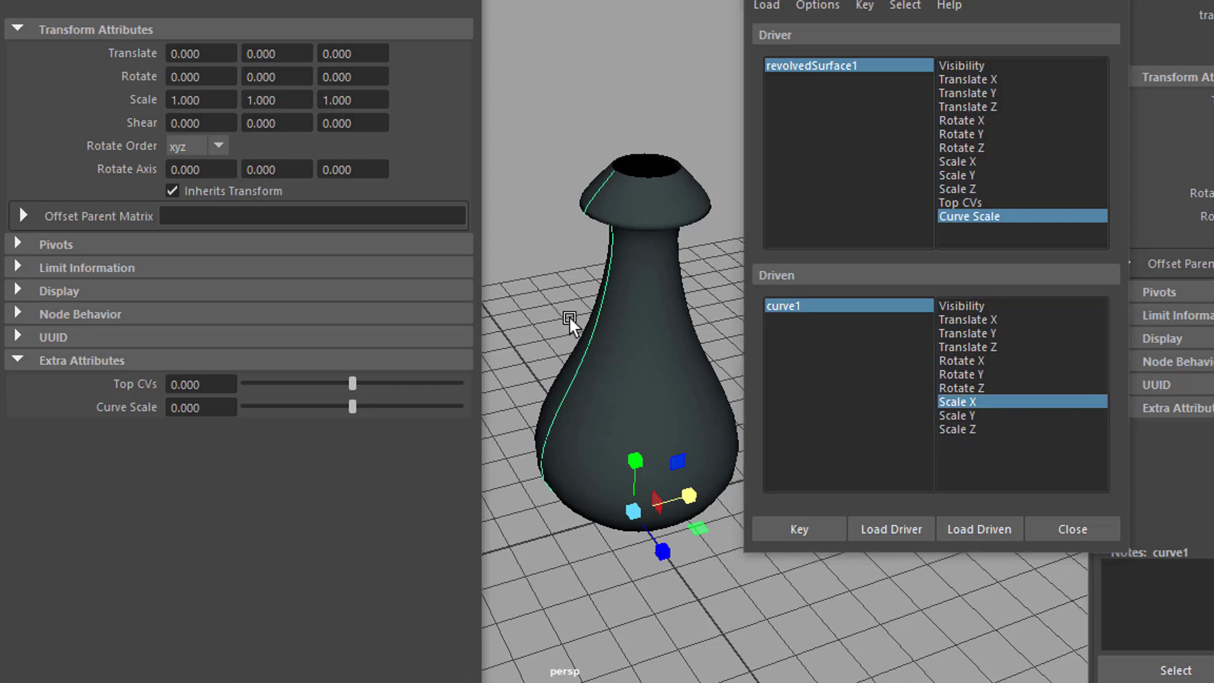
{"action": "key", "text": "ctrl+z"}
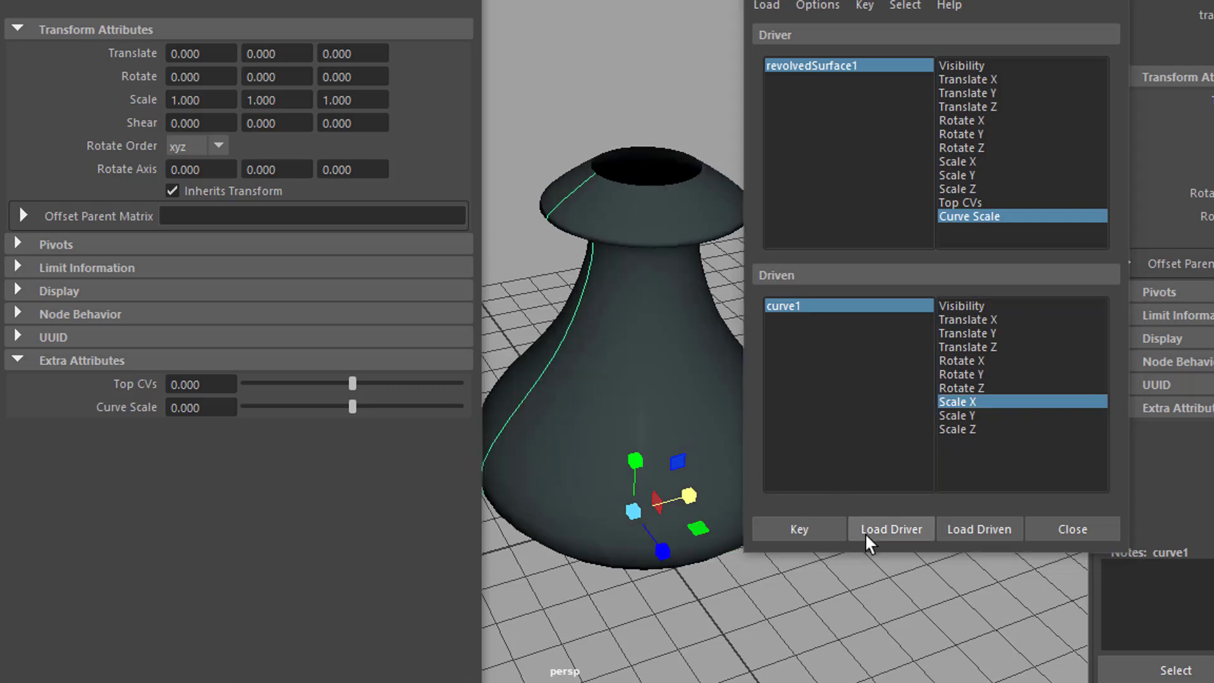
{"action": "left_click", "coordinate": [803, 528]}
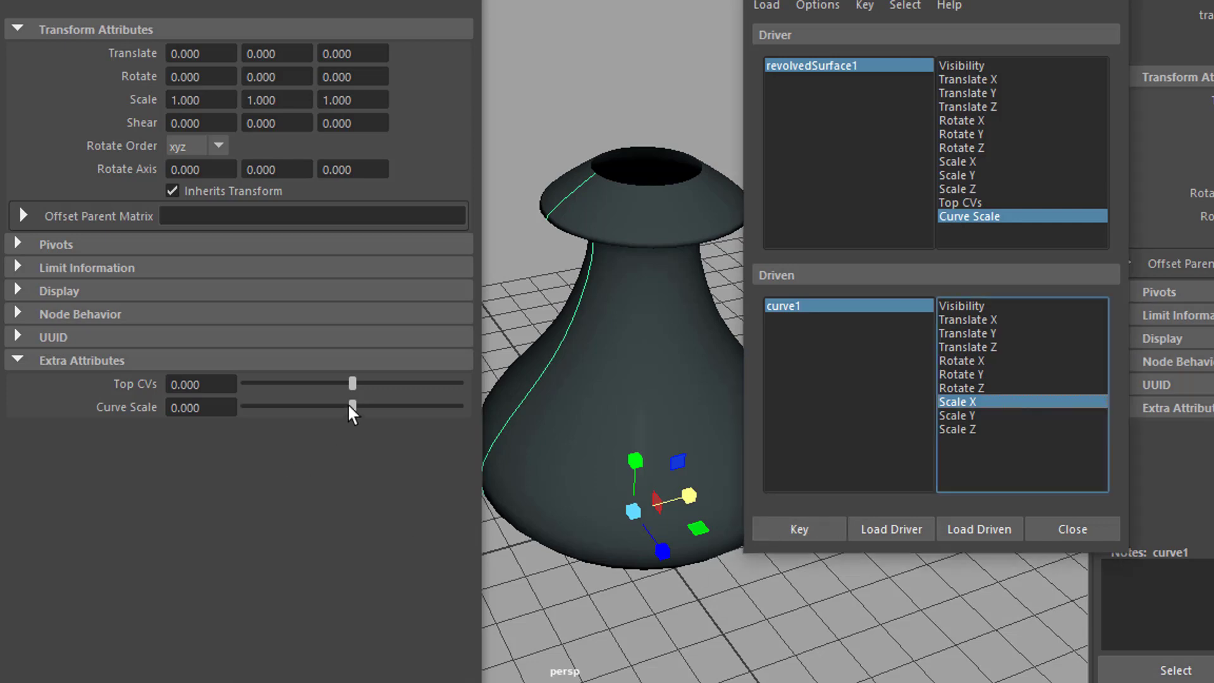
Step: Set Curve Scale to -10, narrow the curve along X into a slim bottle shape, and set a driven key
{"action": "left_click_drag", "start_coordinate": [352, 404], "coordinate": [256, 423]}
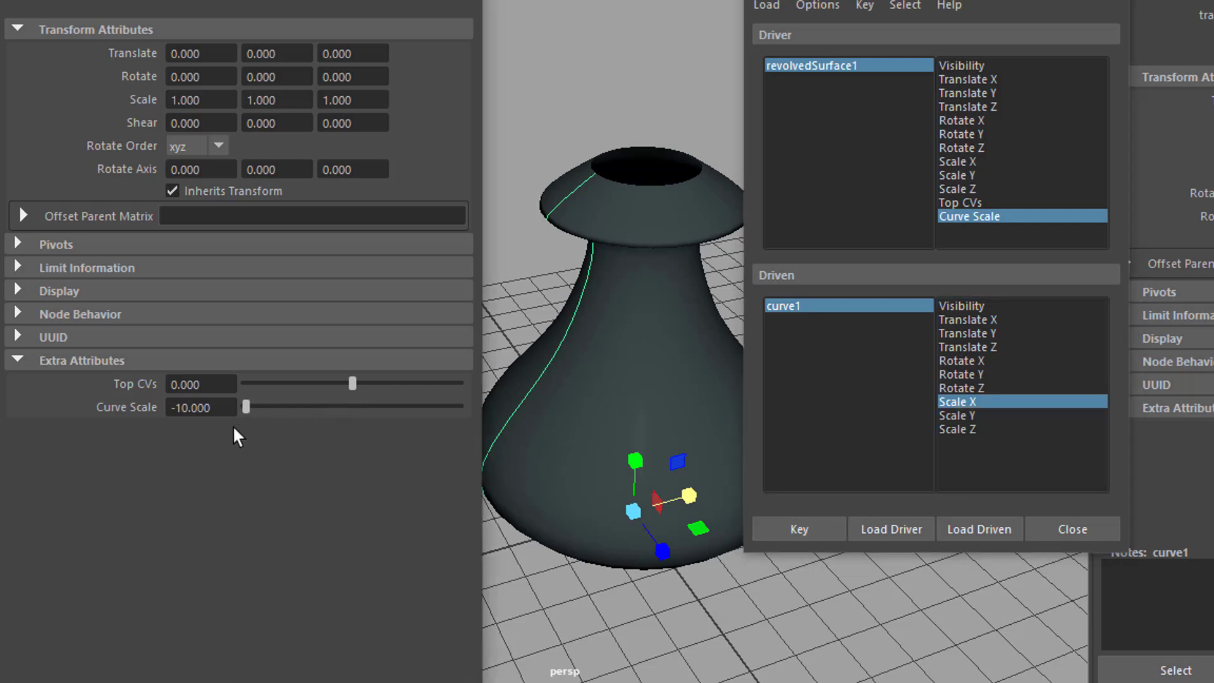
{"action": "left_click_drag", "start_coordinate": [688, 499], "coordinate": [650, 527]}
{"action": "left_click", "coordinate": [797, 528]}
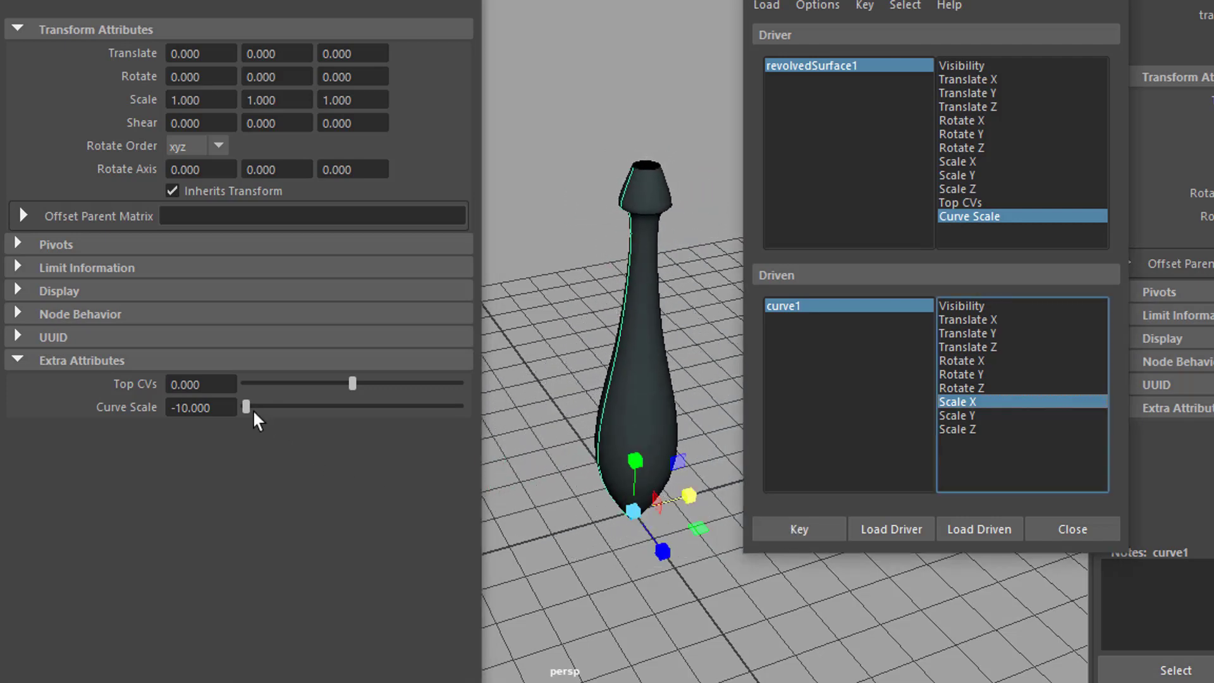
Step: Set Curve Scale to 10, widen the curve to an X scale of about 1.491, and set a driven key
{"action": "left_click_drag", "start_coordinate": [246, 406], "coordinate": [582, 450]}
{"action": "left_click_drag", "start_coordinate": [688, 496], "coordinate": [710, 485]}
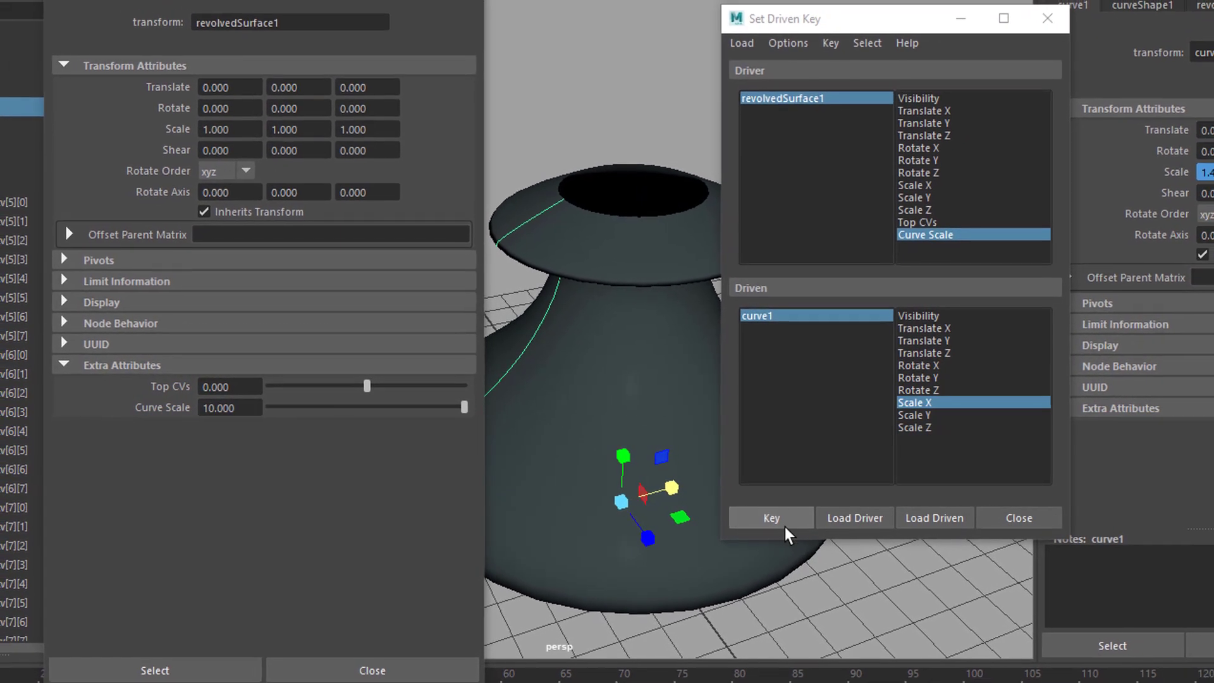
{"action": "left_click", "coordinate": [791, 524]}
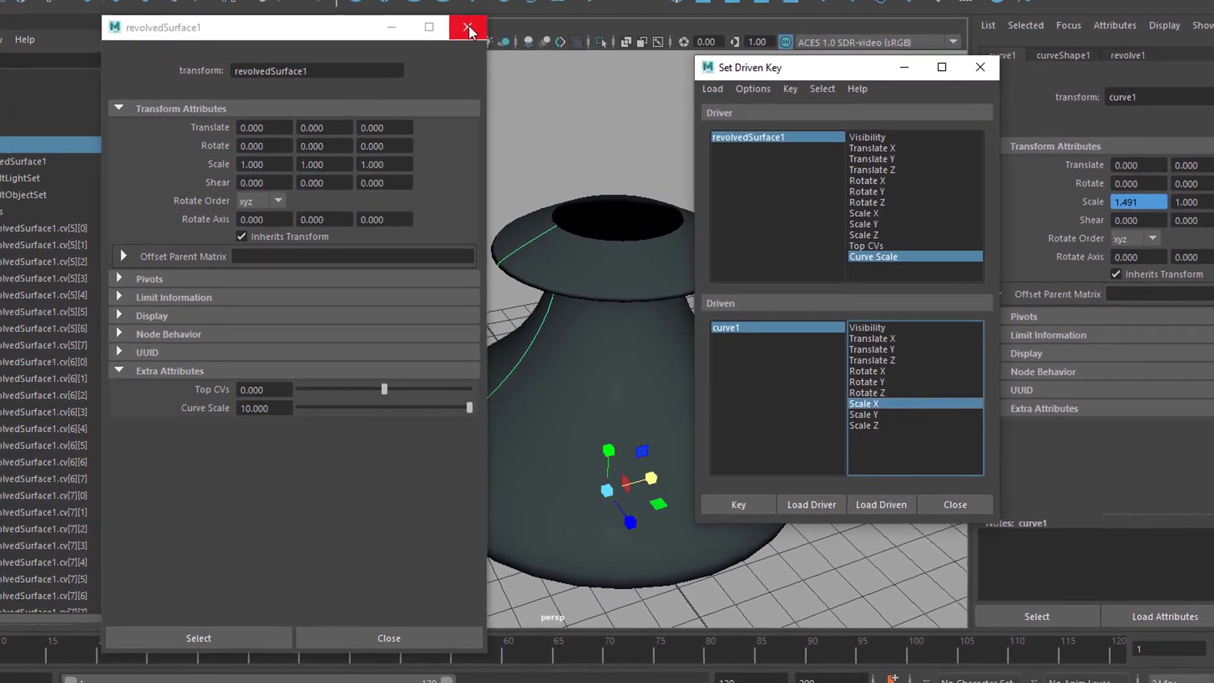
Step: Close the floating attribute and Set Driven Key windows, and delete the SetCVs set
{"action": "left_click", "coordinate": [469, 27]}
{"action": "left_click", "coordinate": [981, 67]}
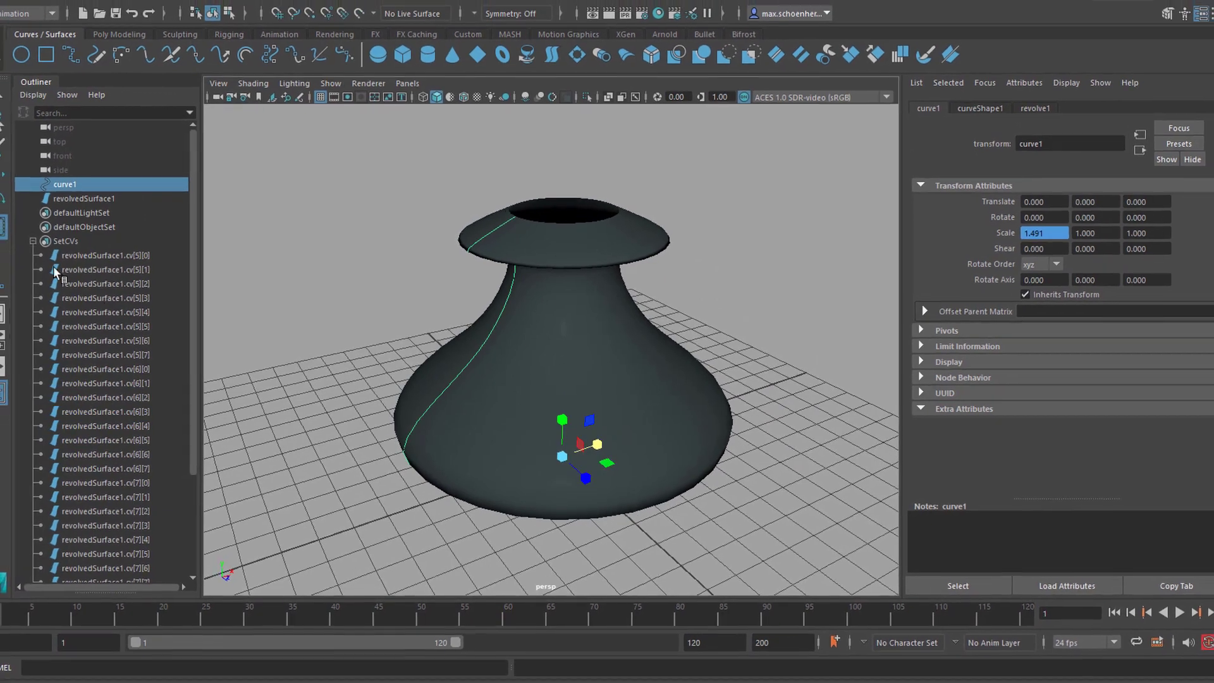
{"action": "left_click", "coordinate": [63, 244]}
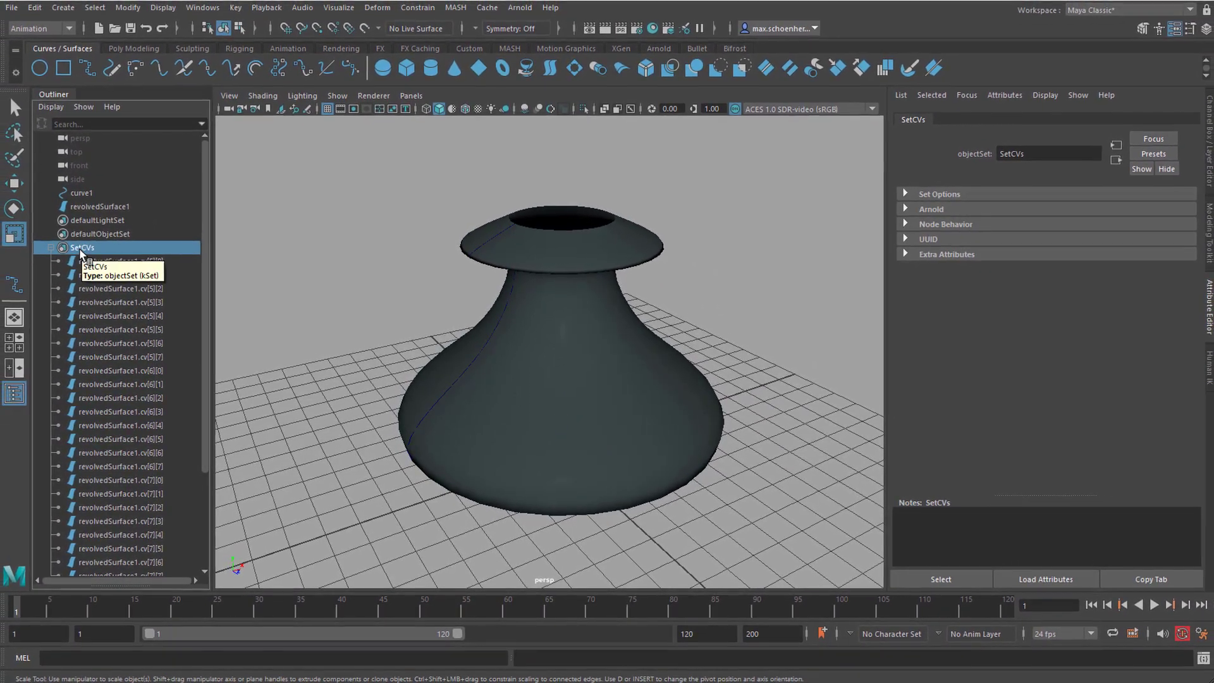
{"action": "key", "text": "Delete"}
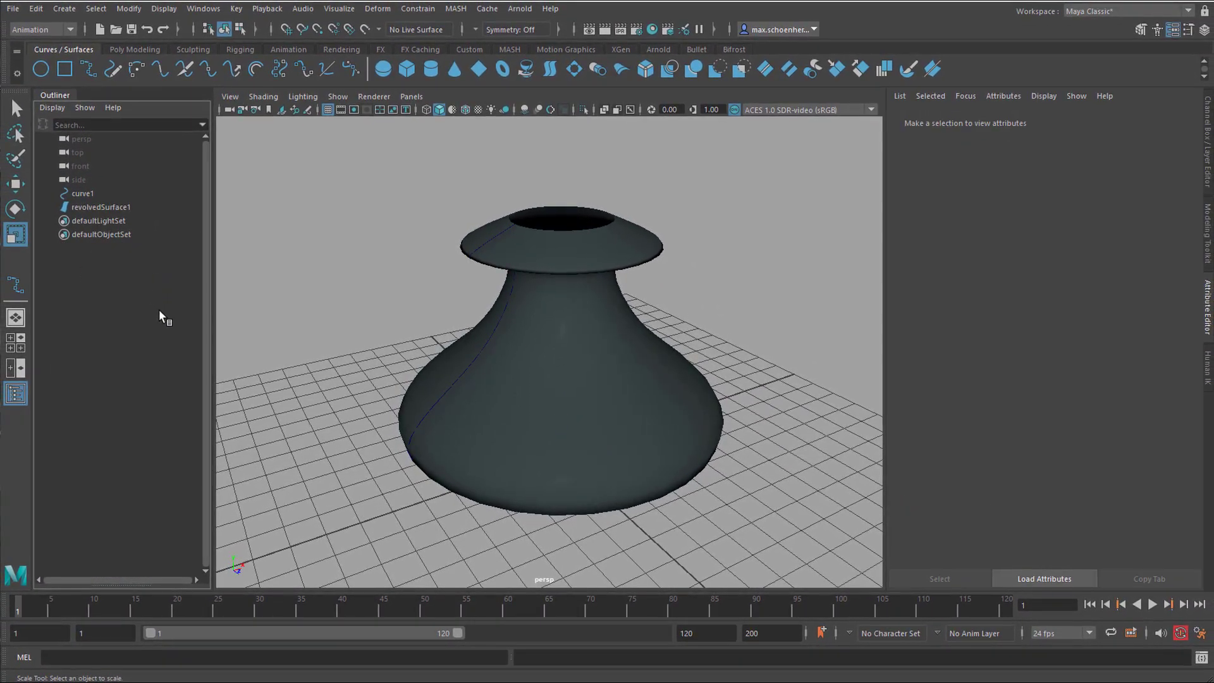
Step: Select the vase and set Top CVs to about -2.103 and Curve Scale to about -4.769
{"action": "left_click", "coordinate": [562, 416]}
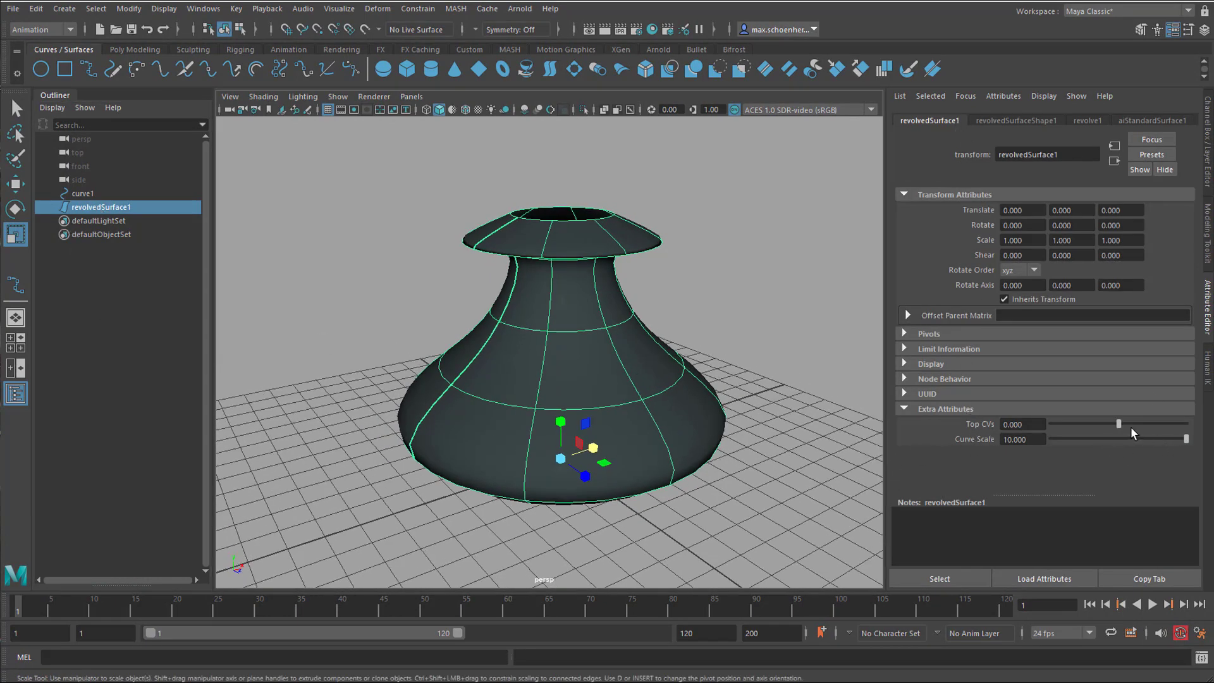
{"action": "mouse_move", "coordinate": [1118, 424]}
{"action": "left_mouse_down"}
{"action": "mouse_move", "coordinate": [1156, 423]}
{"action": "mouse_move", "coordinate": [1095, 430]}
{"action": "mouse_move", "coordinate": [1105, 427]}
{"action": "left_mouse_up"}
{"action": "left_click_drag", "start_coordinate": [1186, 439], "coordinate": [1092, 474]}
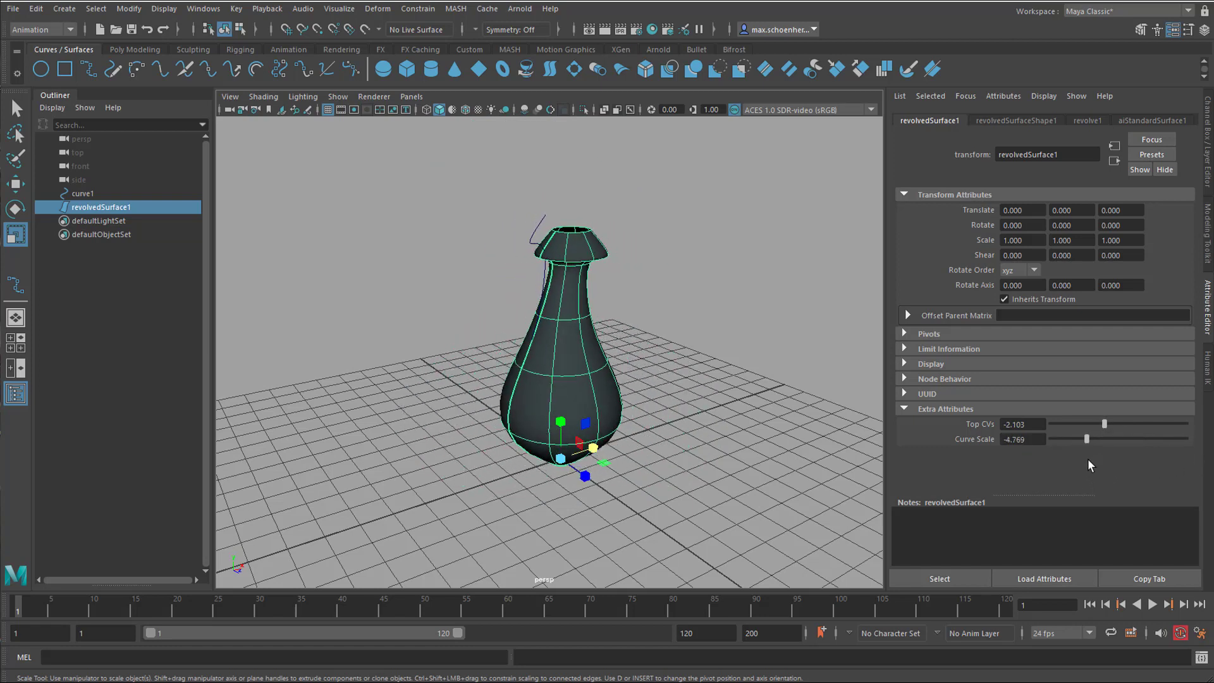
{"action": "left_click_drag", "start_coordinate": [634, 503], "coordinate": [716, 483], "text": "alt"}
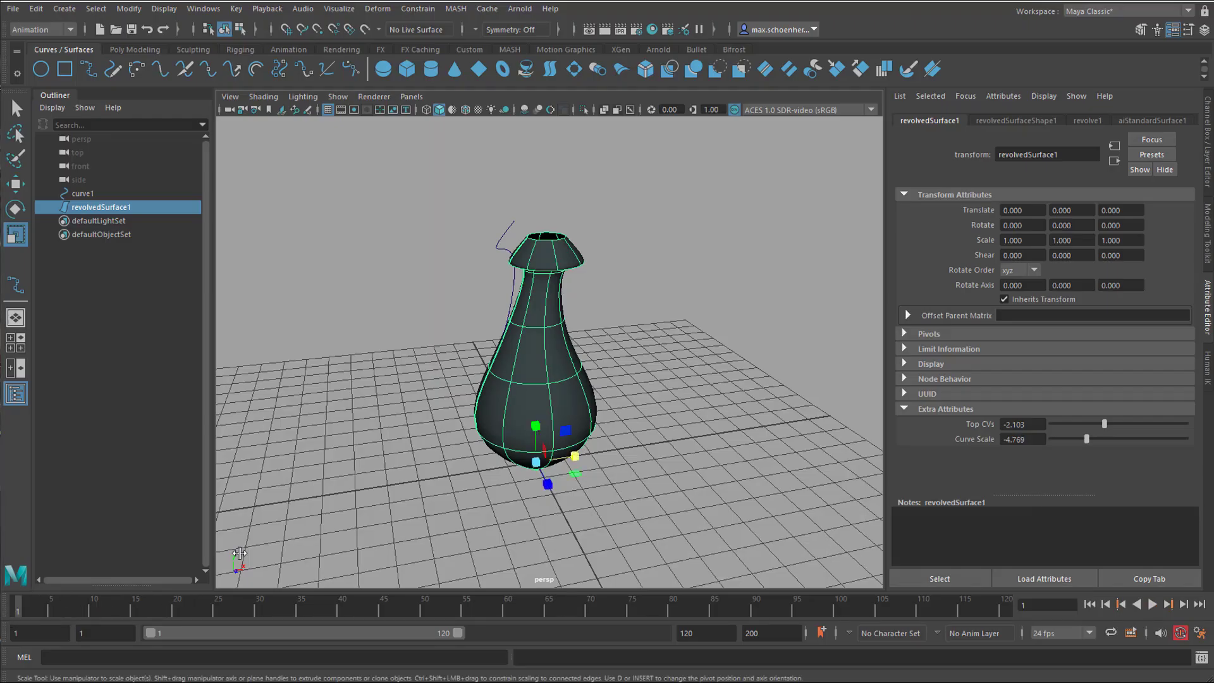
Step: Set animation keys on Top CVs and Curve Scale at frame 1
{"action": "right_click", "coordinate": [977, 430]}
{"action": "left_click", "coordinate": [995, 442]}
{"action": "right_click", "coordinate": [977, 443]}
{"action": "left_click", "coordinate": [1002, 461]}
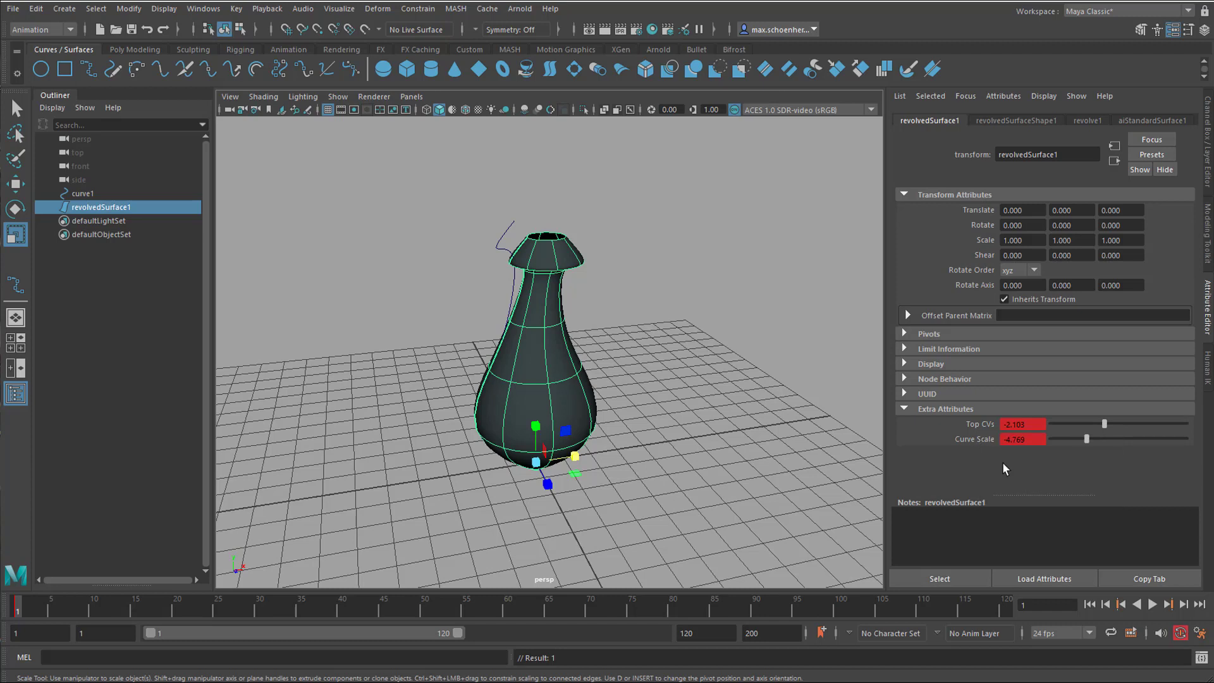
Step: Advance the timeline and auto-key changed Top CVs and Curve Scale values at about frames 47, 72 and 104, ending with Top CVs at 10
{"action": "key", "text": "alt+v"}
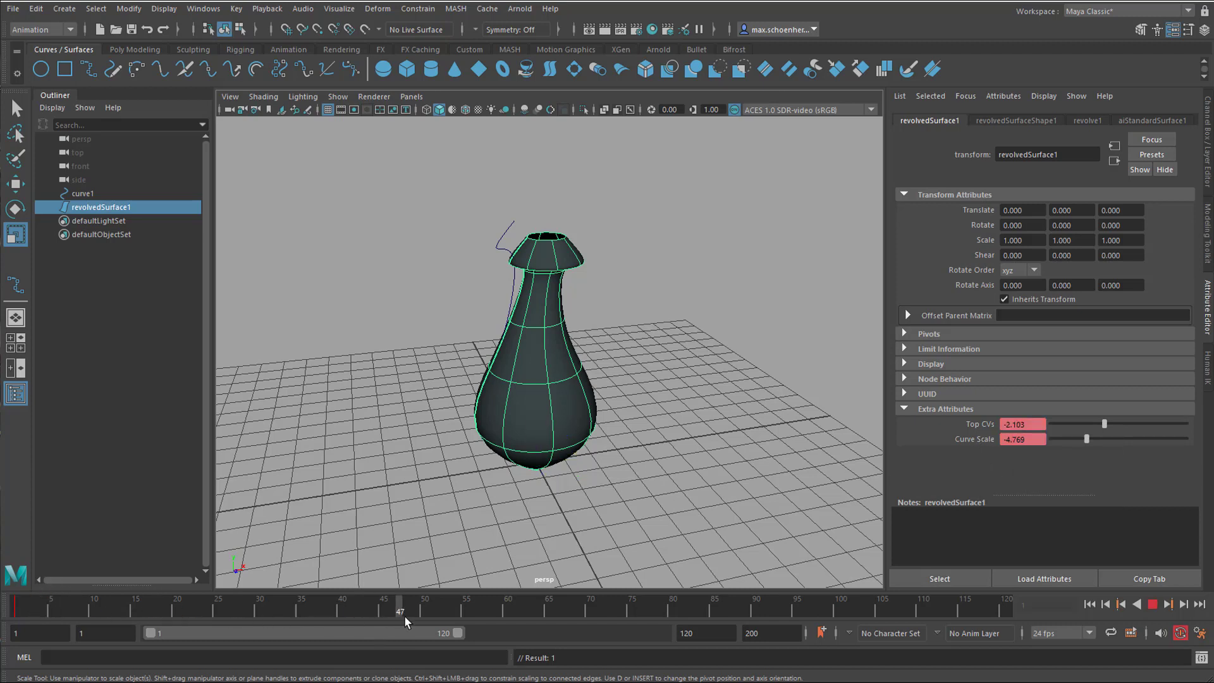
{"action": "key", "text": "alt+v"}
{"action": "left_click_drag", "start_coordinate": [1100, 423], "coordinate": [1138, 448]}
{"action": "left_click_drag", "start_coordinate": [480, 606], "coordinate": [615, 605]}
{"action": "left_click_drag", "start_coordinate": [1053, 423], "coordinate": [1090, 424]}
{"action": "left_click_drag", "start_coordinate": [1159, 442], "coordinate": [1188, 432]}
{"action": "key", "text": "alt+v"}
{"action": "key", "text": "alt+v"}
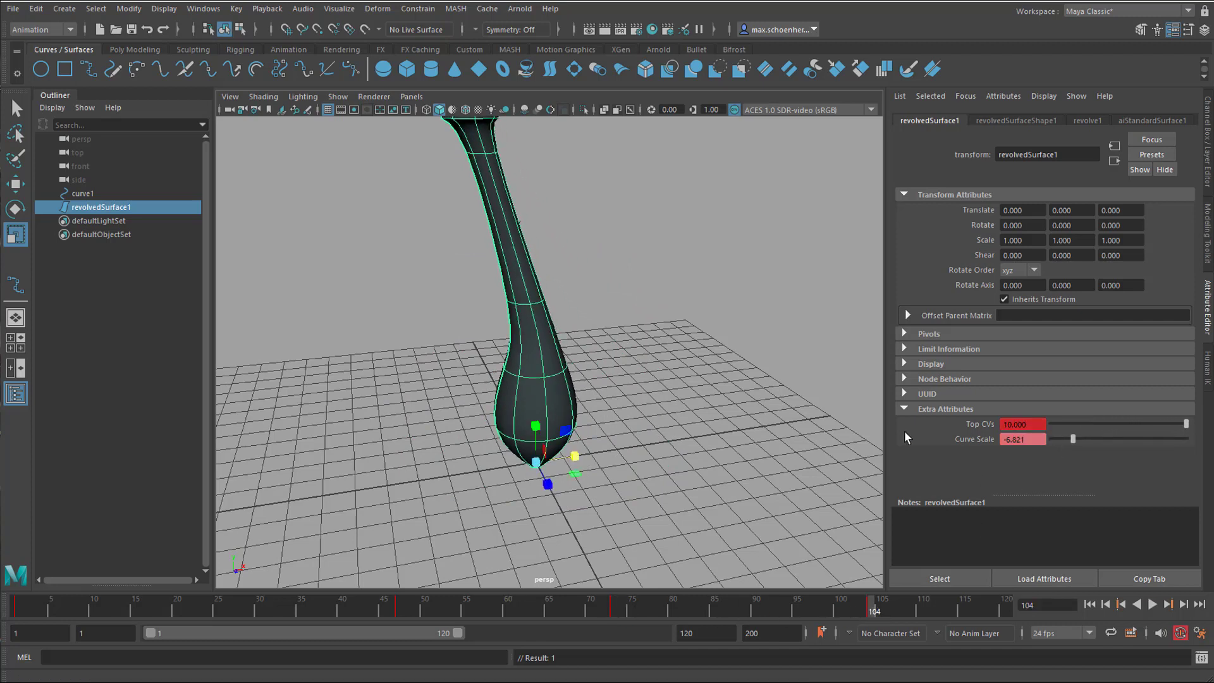
Step: Return to the first frame and play the vase animation
{"action": "left_click", "coordinate": [1090, 604]}
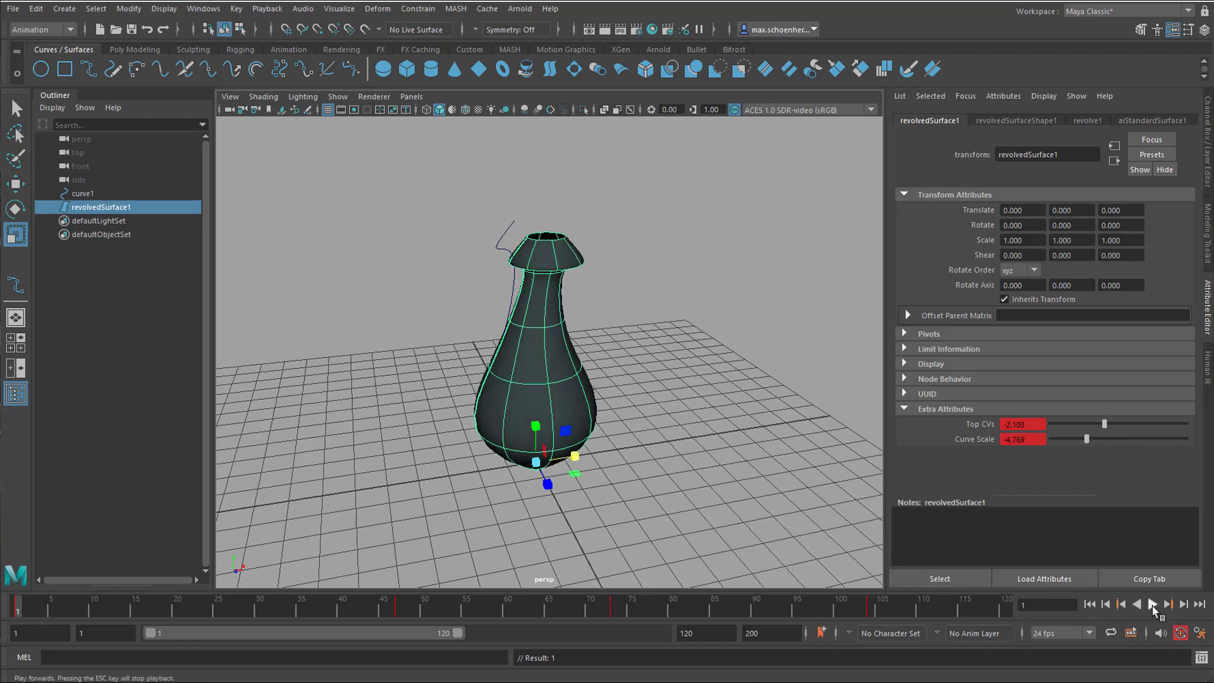
{"action": "left_click", "coordinate": [1152, 605]}
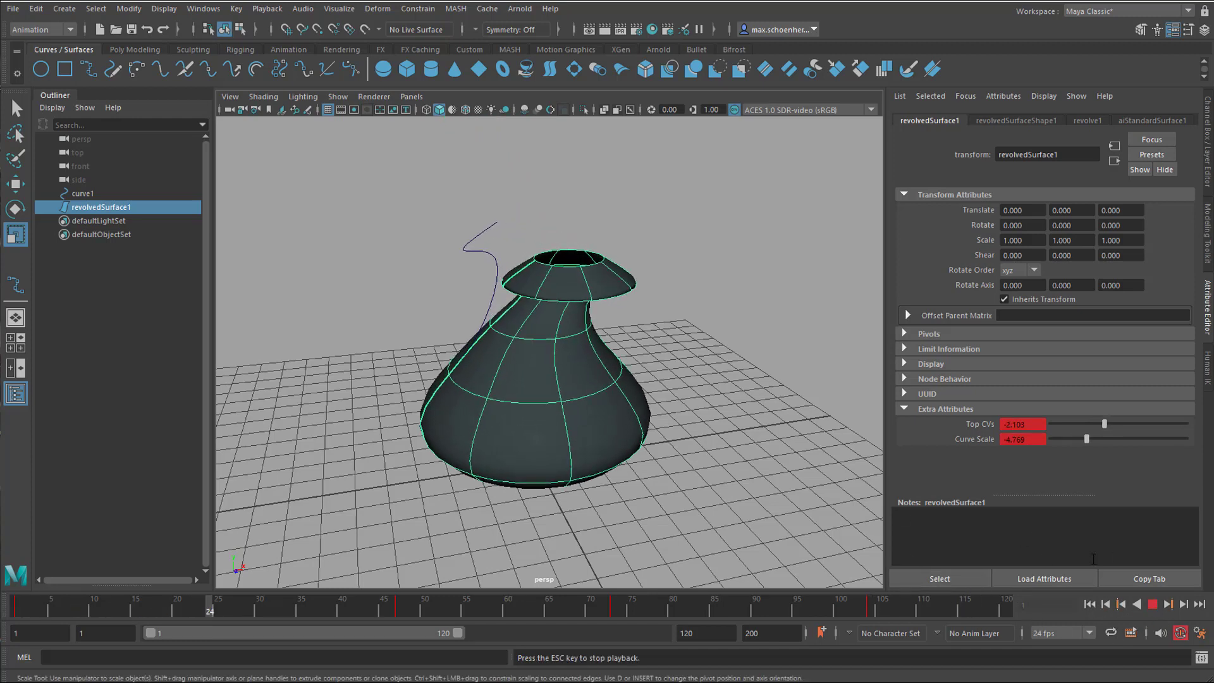